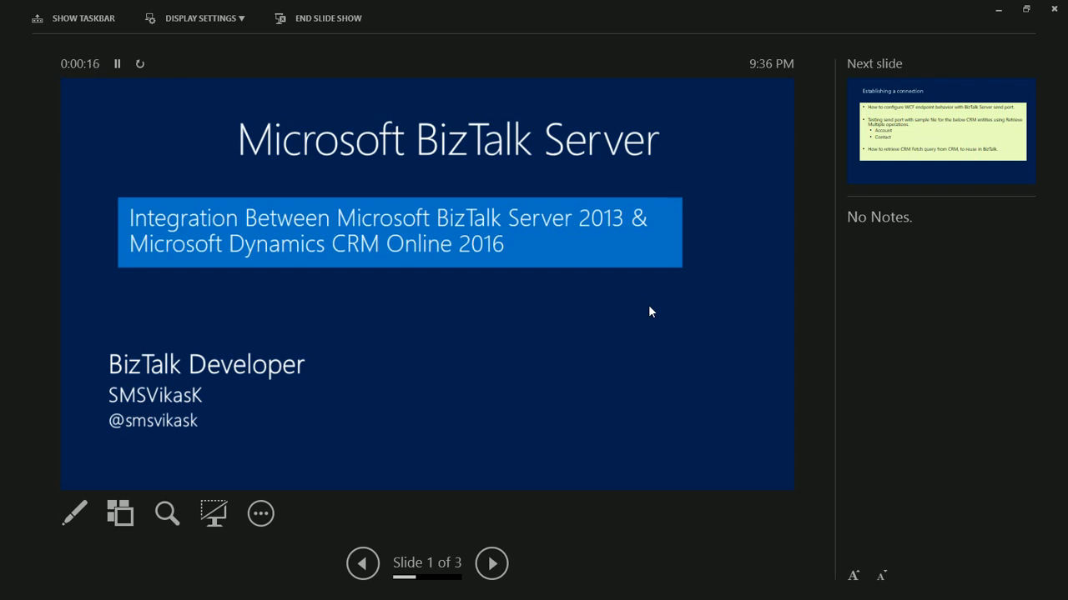
- Switch from the PowerPoint slideshow to the Chrome window showing the TechNet Wiki article
{"action": "key", "text": "alt+Tab"}
{"action": "key", "text": "alt+Tab"}
{"action": "key", "text": "alt+Tab"}
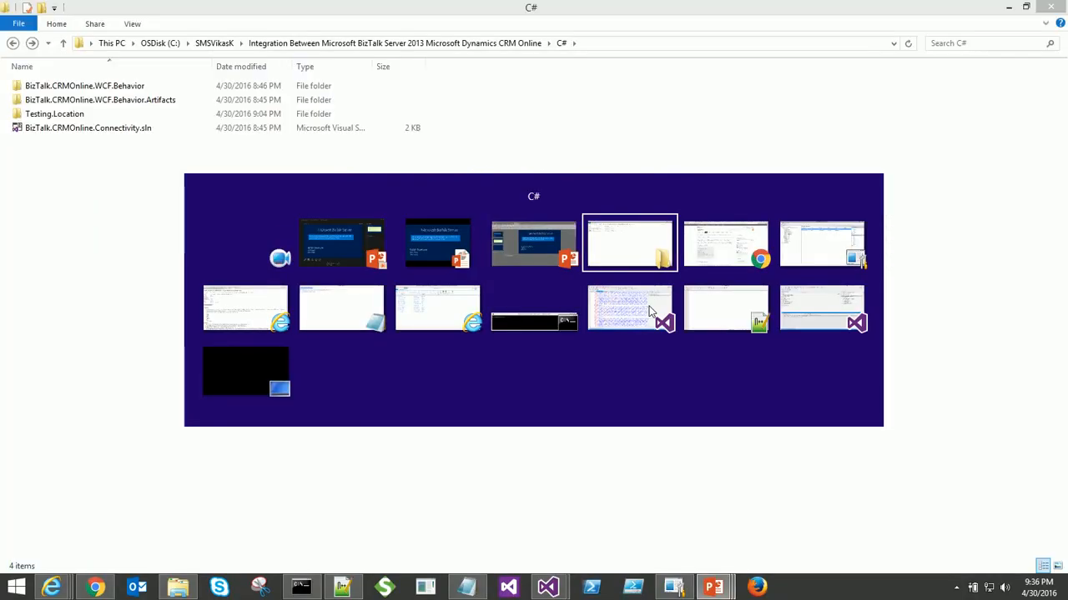
{"action": "key", "text": "alt+Tab"}
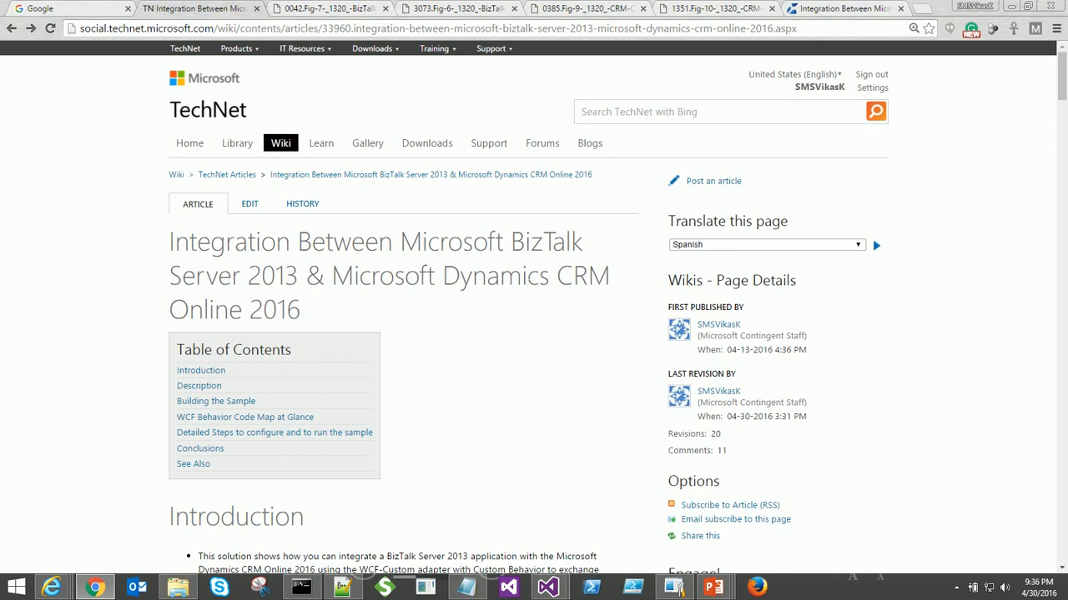
- Read the article's Introduction, Description and code map sections, then bring up the C# folder in File Explorer
{"action": "scroll", "coordinate": [519, 283], "scroll_direction": "down", "scroll_amount": 4}
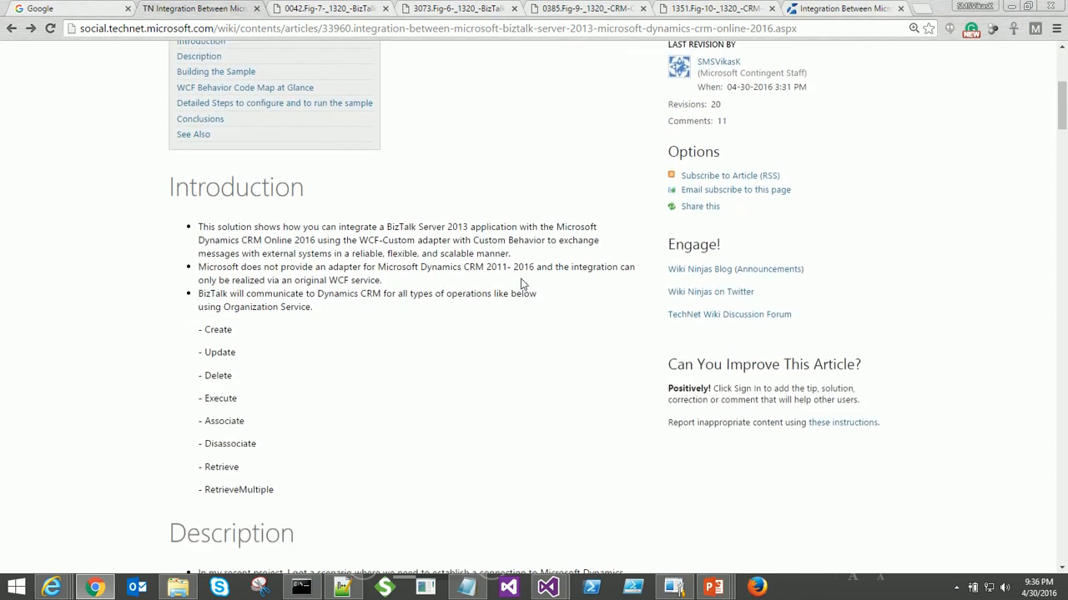
{"action": "scroll", "coordinate": [521, 284], "scroll_direction": "down", "scroll_amount": 3}
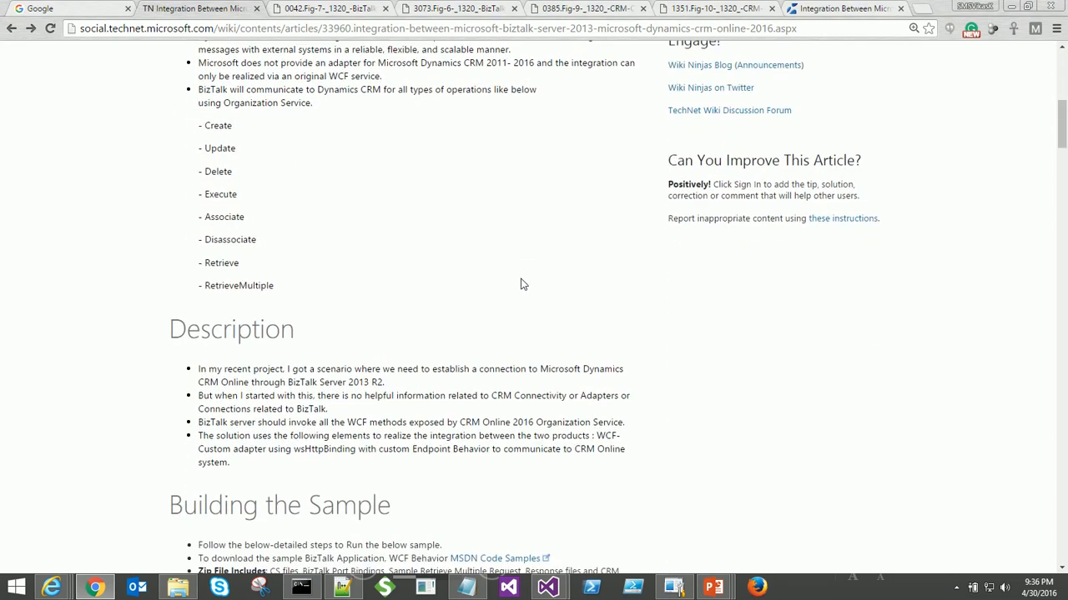
{"action": "scroll", "coordinate": [521, 284], "scroll_direction": "down", "scroll_amount": 1}
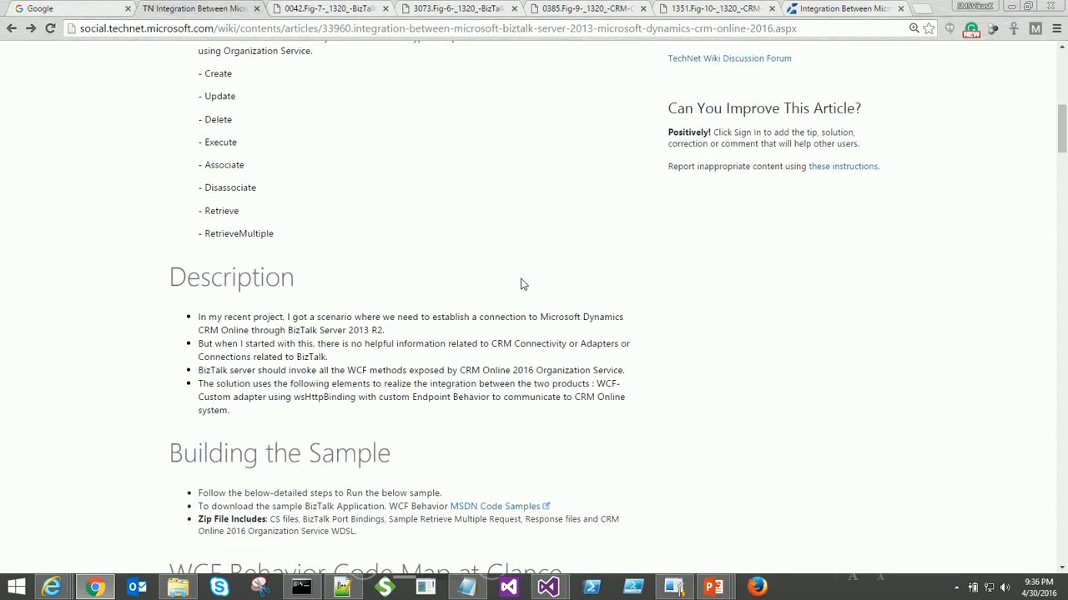
{"action": "scroll", "coordinate": [521, 284], "scroll_direction": "up", "scroll_amount": 3}
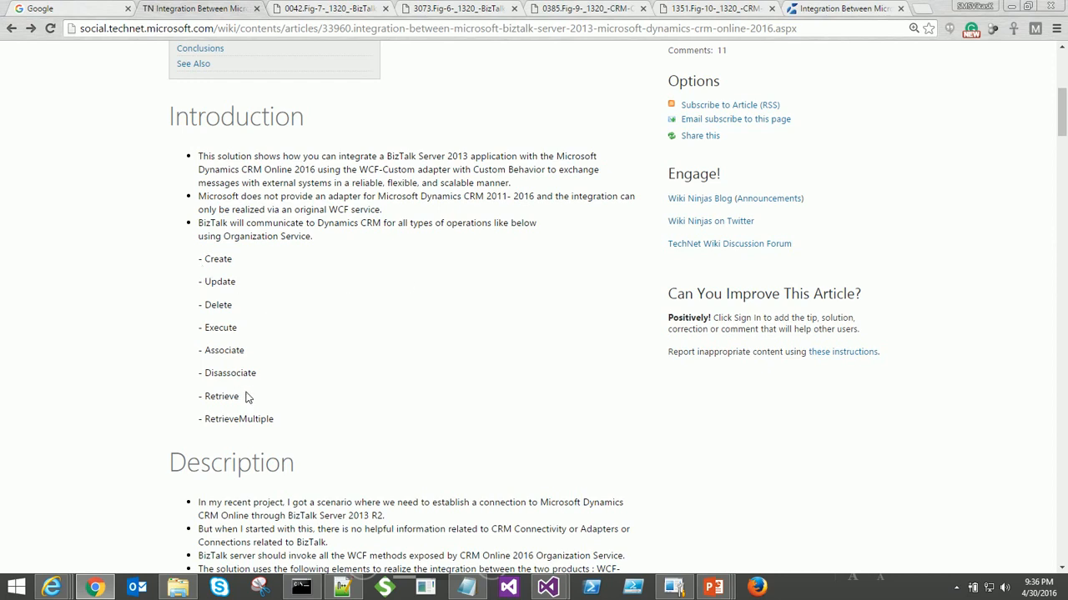
{"action": "scroll", "coordinate": [246, 398], "scroll_direction": "down", "scroll_amount": 6}
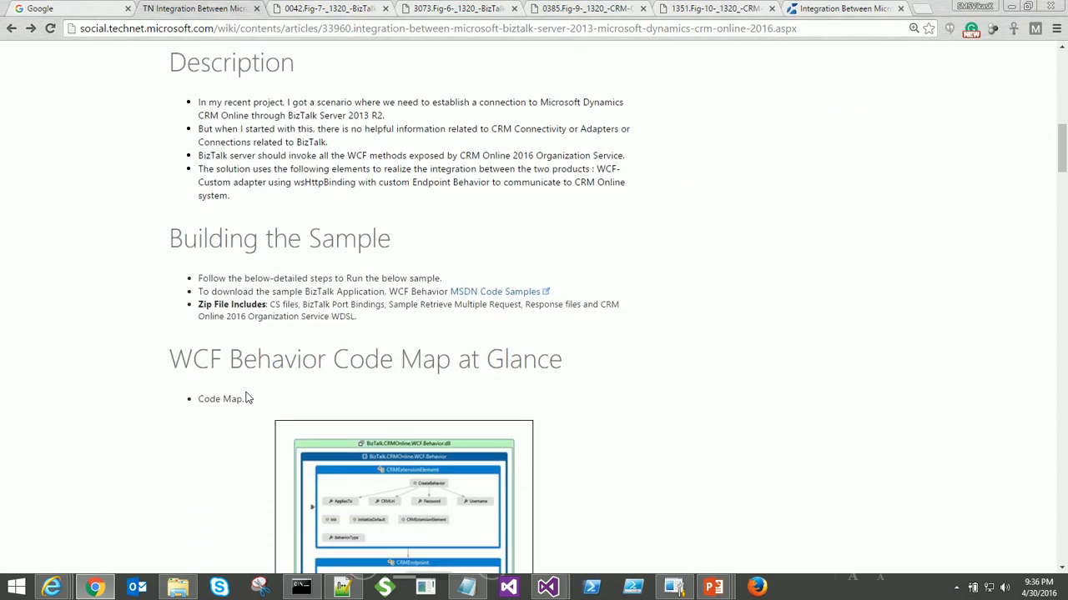
{"action": "scroll", "coordinate": [247, 398], "scroll_direction": "down", "scroll_amount": 2}
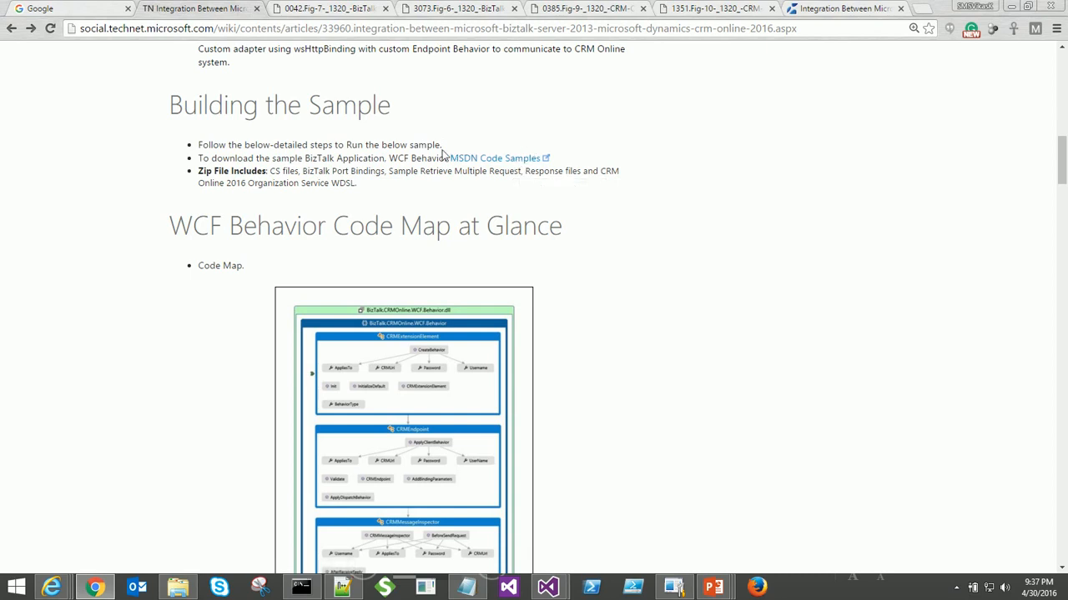
{"action": "left_click", "coordinate": [178, 588]}
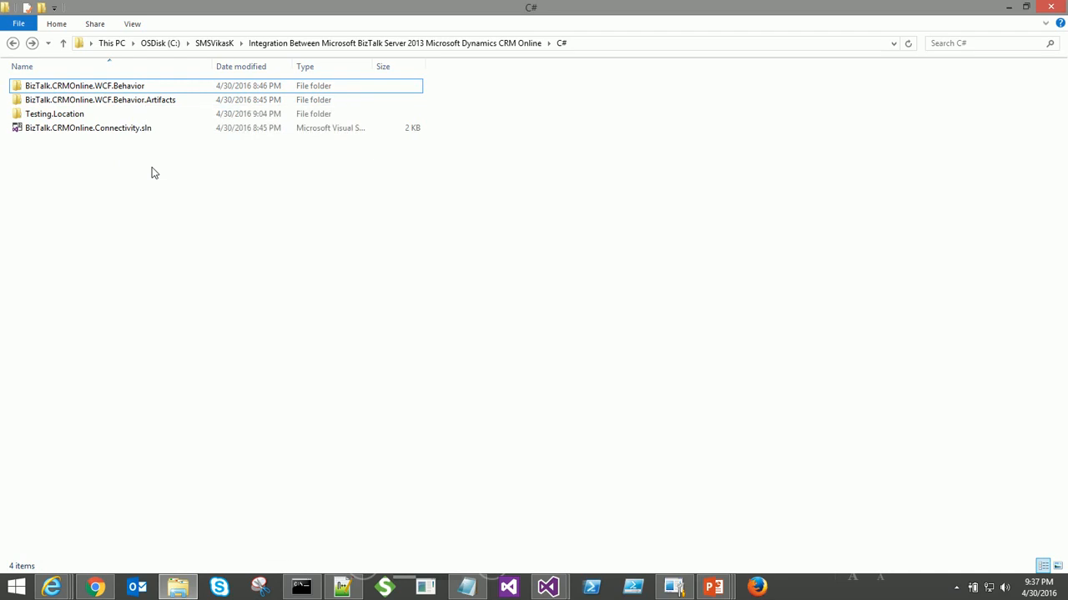
- Open the BizTalk.CRMOnline.WCF.Behavior.Artifacts folder and widen the Name column to show full file names
{"action": "left_click_drag", "start_coordinate": [164, 167], "coordinate": [88, 93]}
{"action": "left_click", "coordinate": [107, 162]}
{"action": "double_click", "coordinate": [136, 101]}
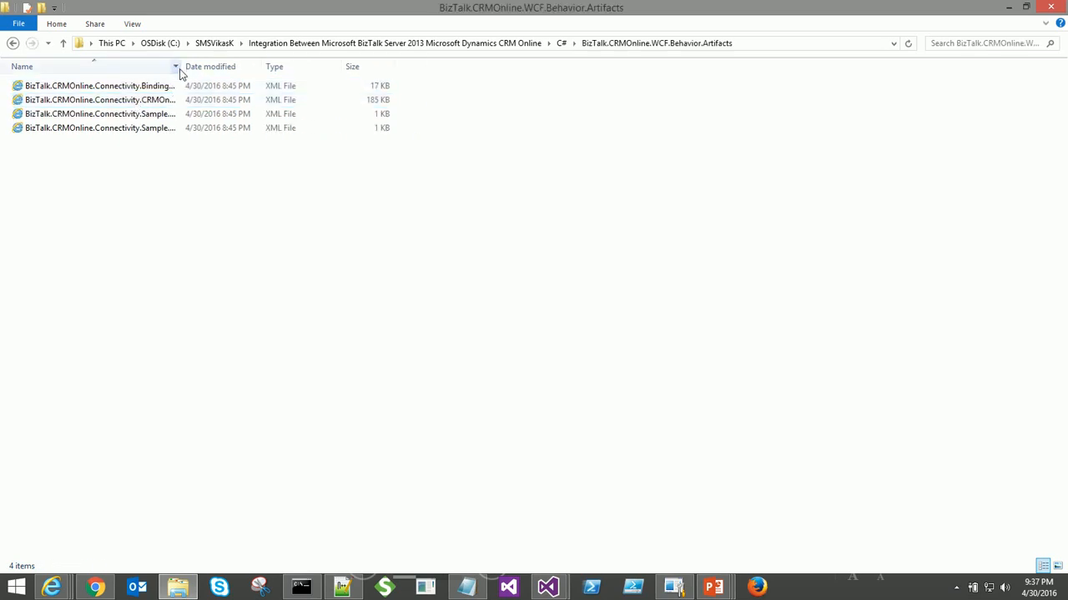
{"action": "left_click_drag", "start_coordinate": [189, 67], "coordinate": [300, 72]}
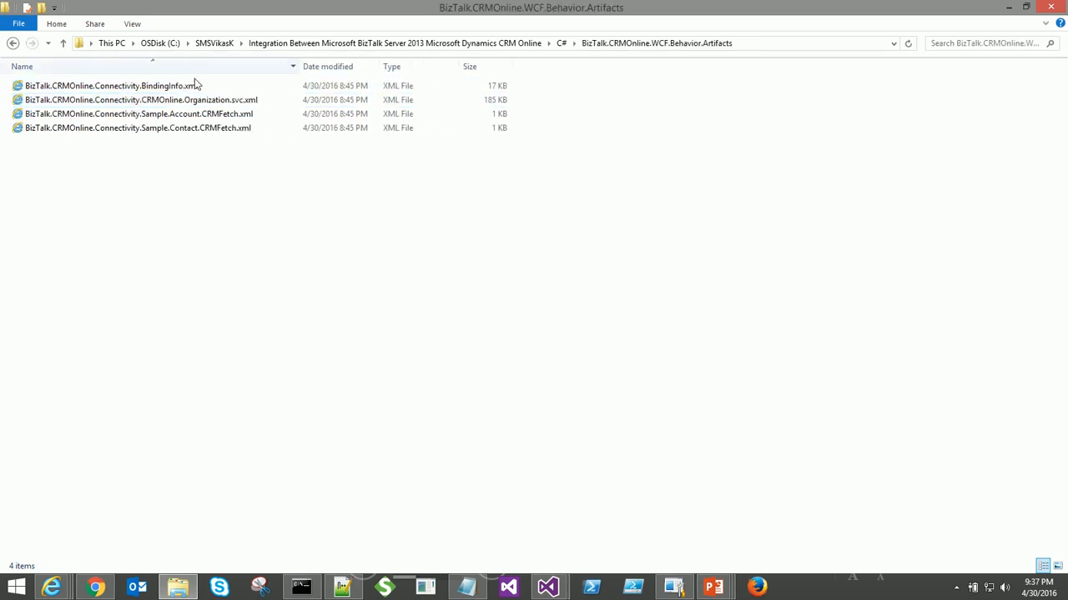
- Check the sizes of BindingInfo, Organization.svc, Account and Contact CRMFetch XML files, then return to C#
{"action": "left_click", "coordinate": [160, 89]}
{"action": "left_click", "coordinate": [160, 91]}
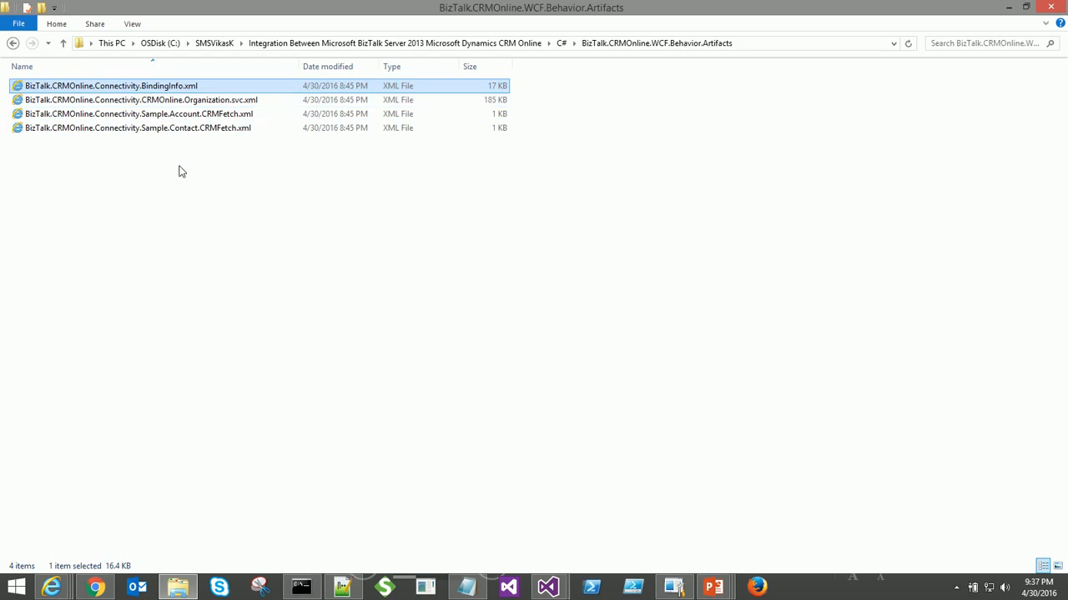
{"action": "left_click", "coordinate": [201, 101]}
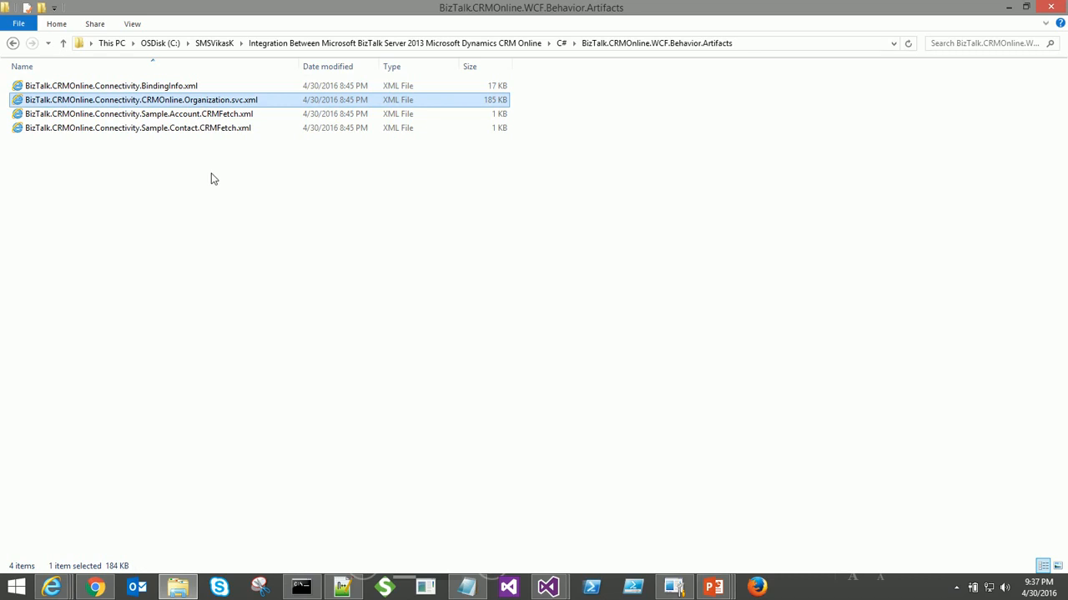
{"action": "left_click", "coordinate": [190, 118]}
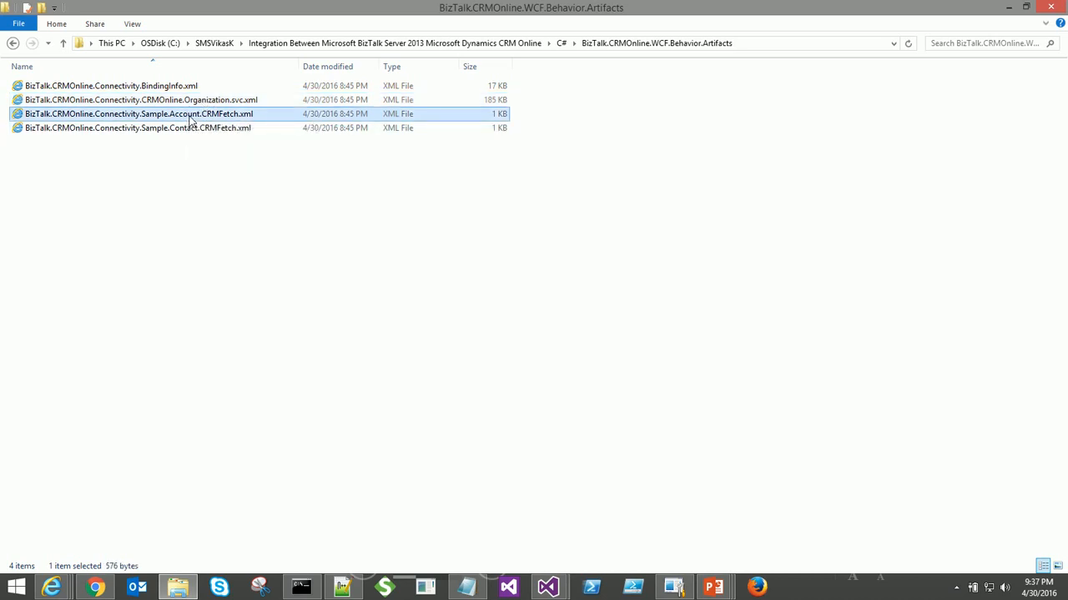
{"action": "left_click", "coordinate": [152, 134]}
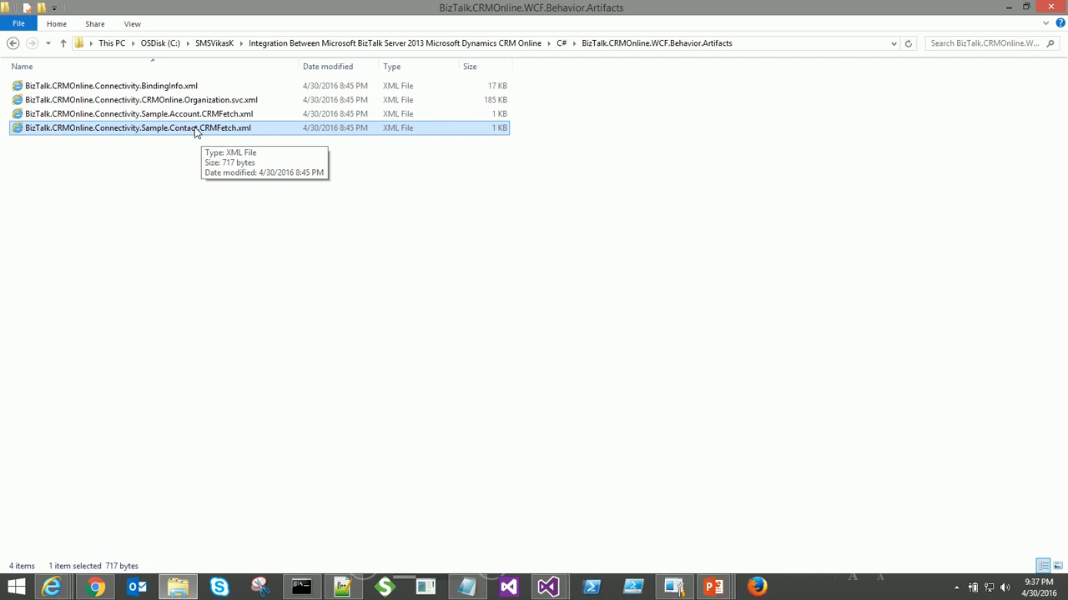
{"action": "left_click", "coordinate": [562, 48]}
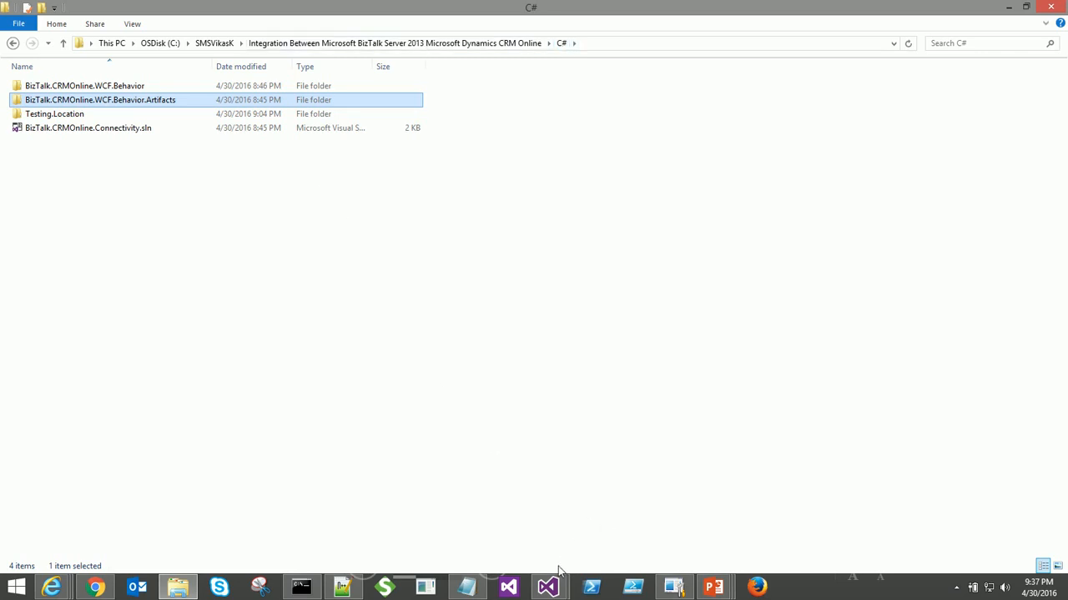
{"action": "mouse_move", "coordinate": [555, 570]}
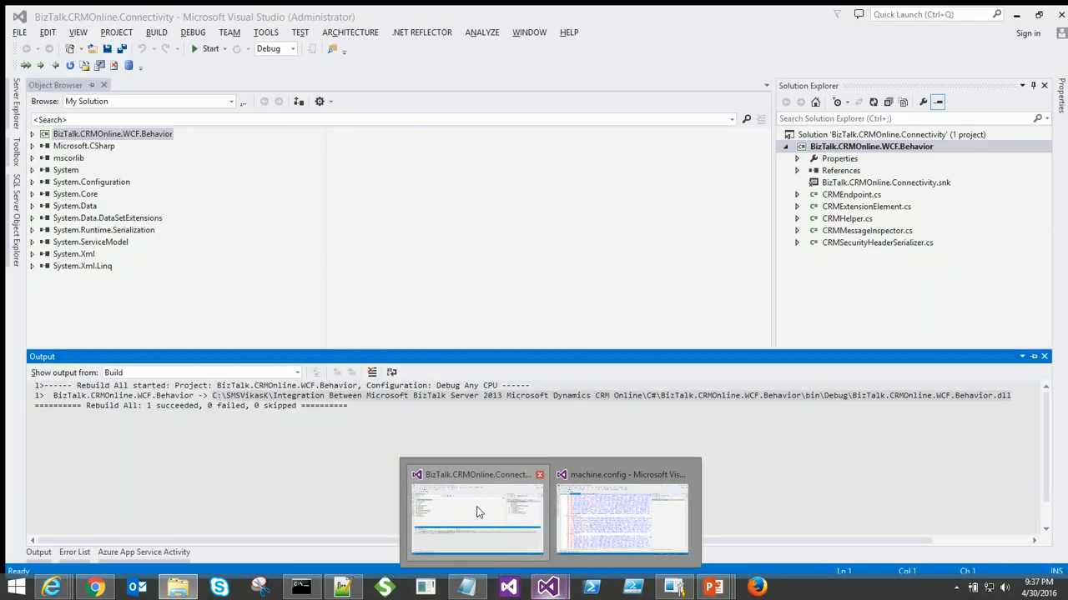
- Rebuild the BizTalk.CRMOnline.Connectivity solution and select the BizTalk.CRMOnline.WCF.Behavior.dll path in the build output
{"action": "left_click", "coordinate": [505, 544]}
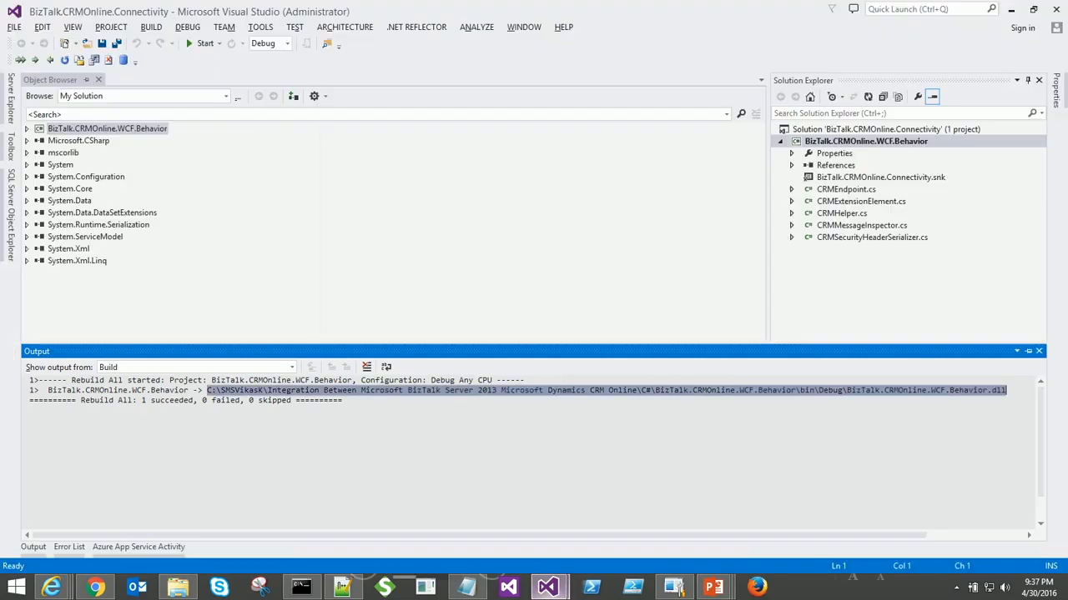
{"action": "left_click", "coordinate": [518, 310]}
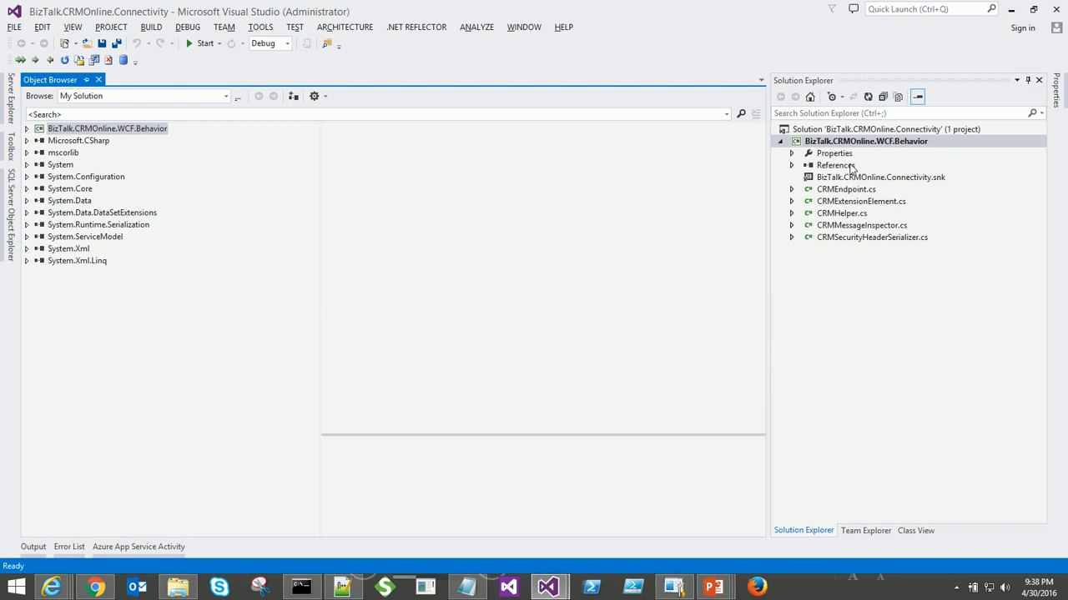
{"action": "right_click", "coordinate": [857, 131]}
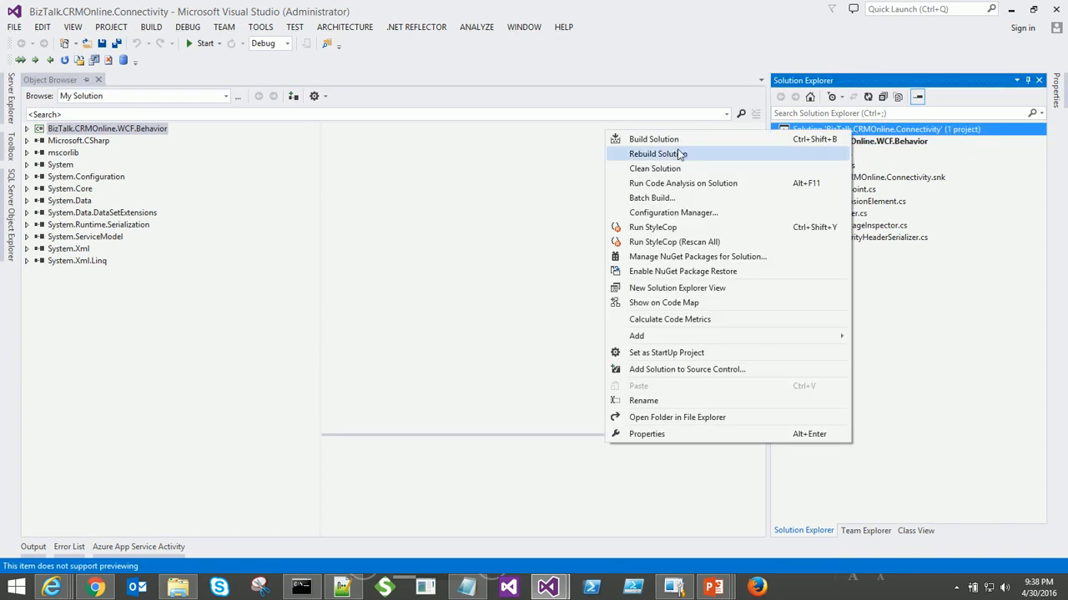
{"action": "left_click", "coordinate": [680, 154]}
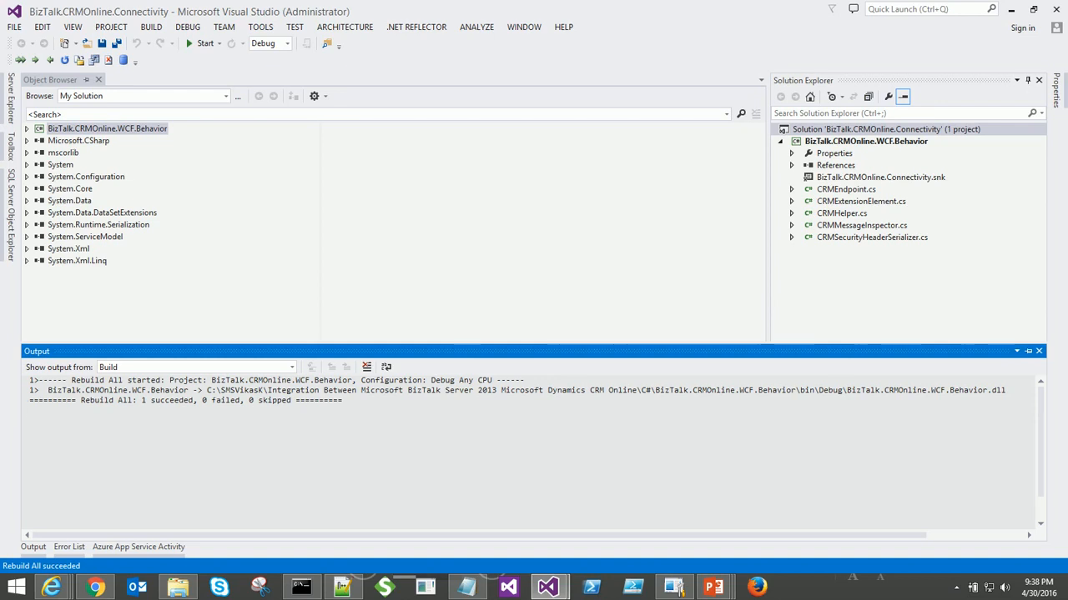
{"action": "left_click_drag", "start_coordinate": [207, 390], "coordinate": [1006, 390]}
{"action": "key", "text": "ctrl+c"}
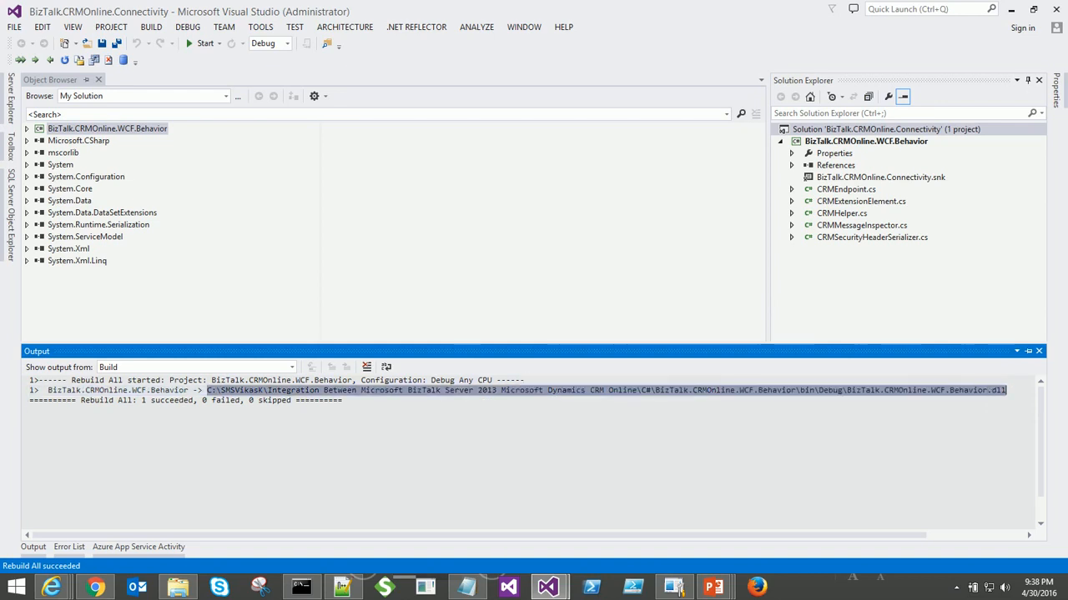
- Run gacutil -i with the pasted BizTalk.CRMOnline.WCF.Behavior.dll path to install it into the GAC
{"action": "left_click", "coordinate": [305, 588]}
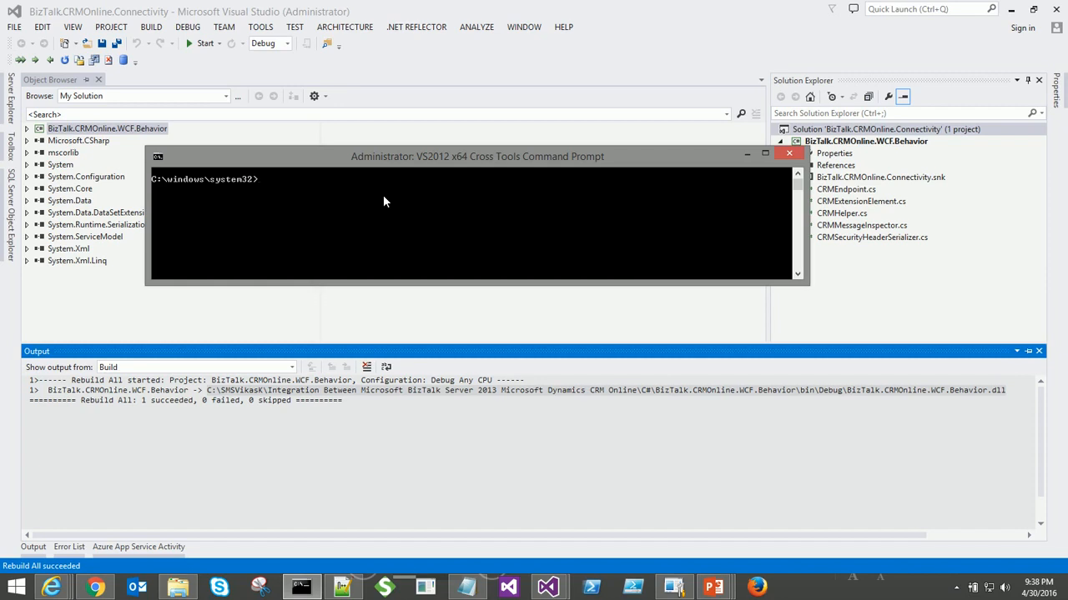
{"action": "type", "text": "gacutil -i"}
{"action": "right_click", "coordinate": [383, 194]}
{"action": "left_click", "coordinate": [406, 232]}
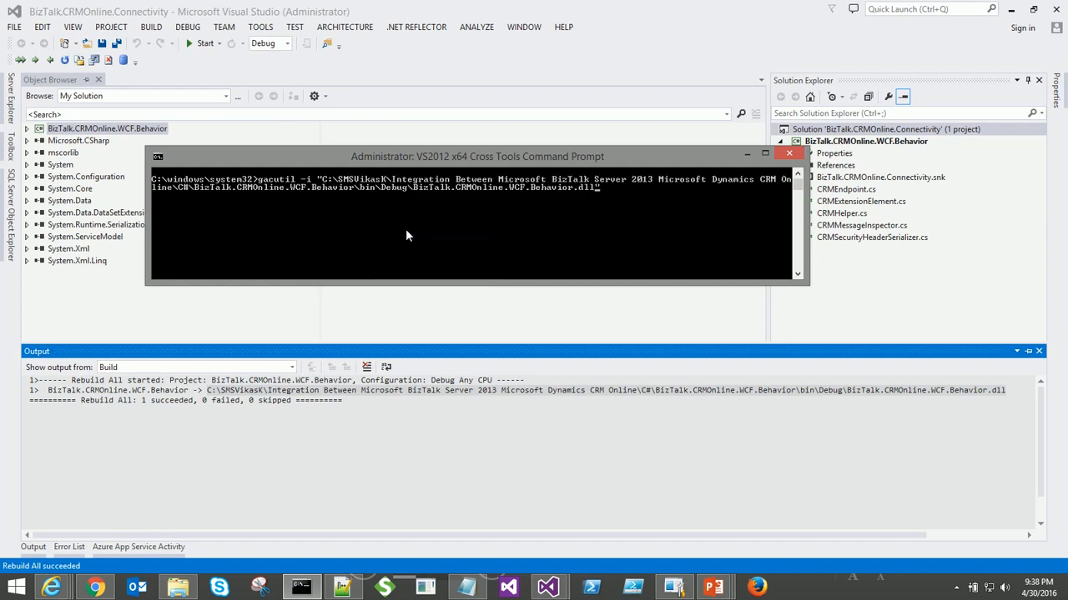
{"action": "key", "text": "Return"}
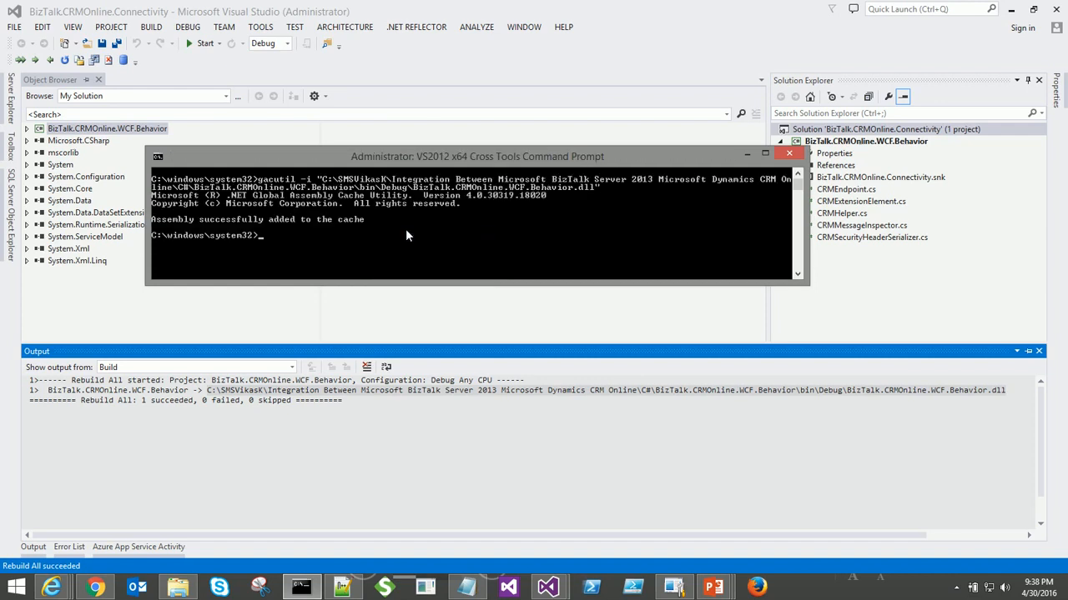
{"action": "left_click", "coordinate": [745, 157]}
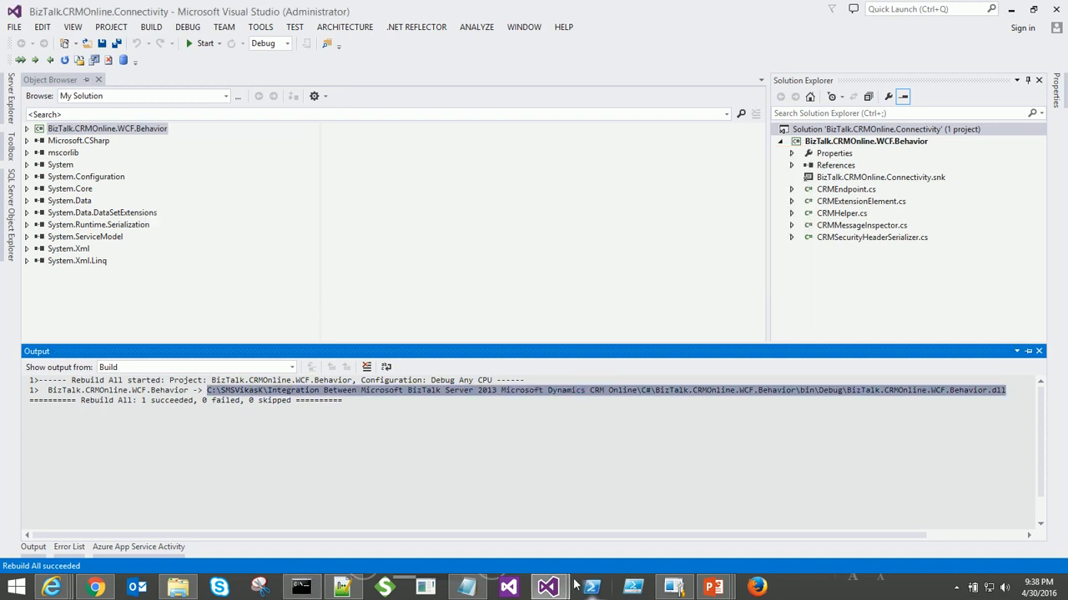
- Compare machine.config's behaviorExtensions BizTalkCRMOnlineBehavior entry against the article's machine.config configuration section
{"action": "mouse_move", "coordinate": [547, 587]}
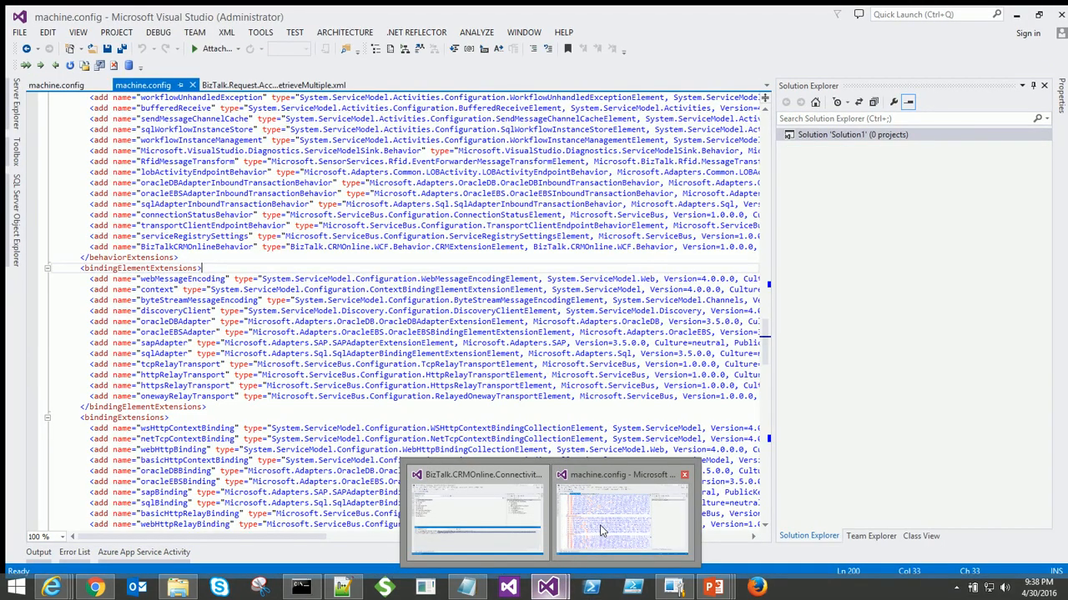
{"action": "left_click", "coordinate": [602, 530]}
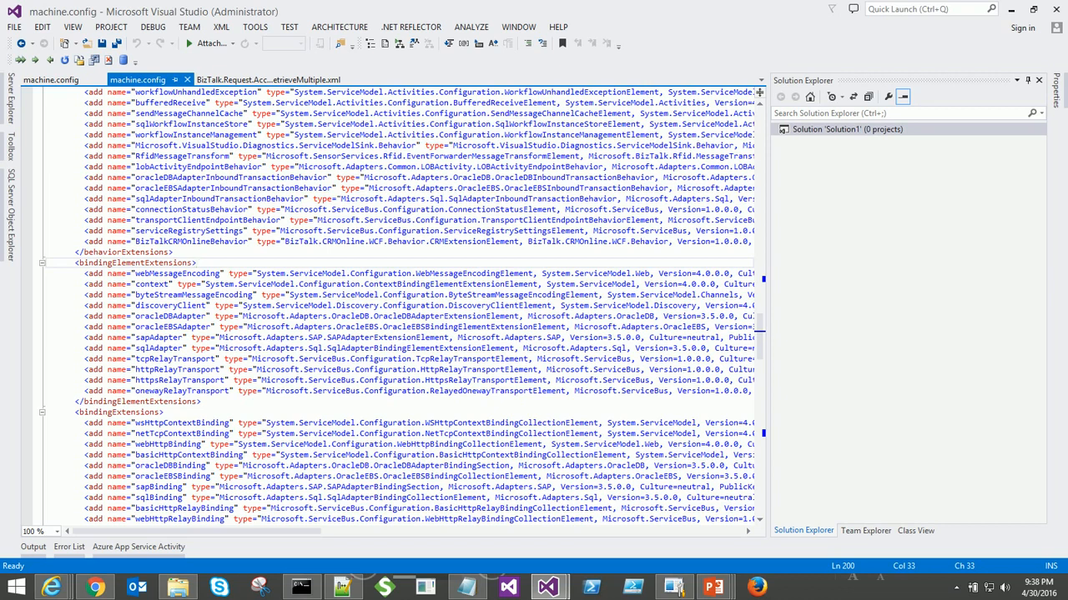
{"action": "left_click", "coordinate": [85, 77]}
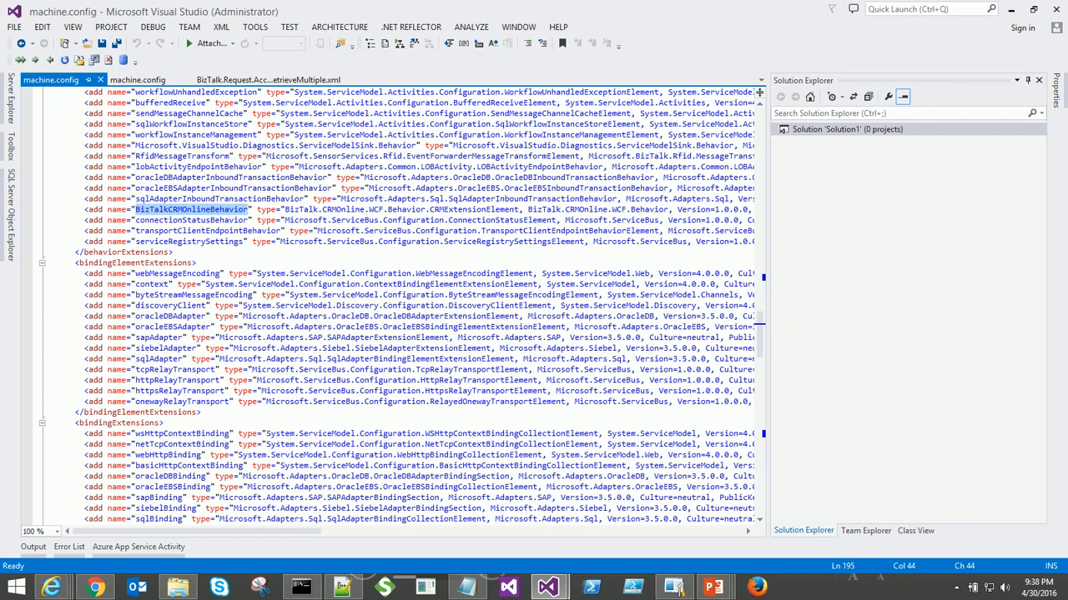
{"action": "left_click", "coordinate": [94, 587]}
{"action": "scroll", "coordinate": [233, 352], "scroll_direction": "down", "scroll_amount": 5}
{"action": "scroll", "coordinate": [234, 352], "scroll_direction": "down", "scroll_amount": 6}
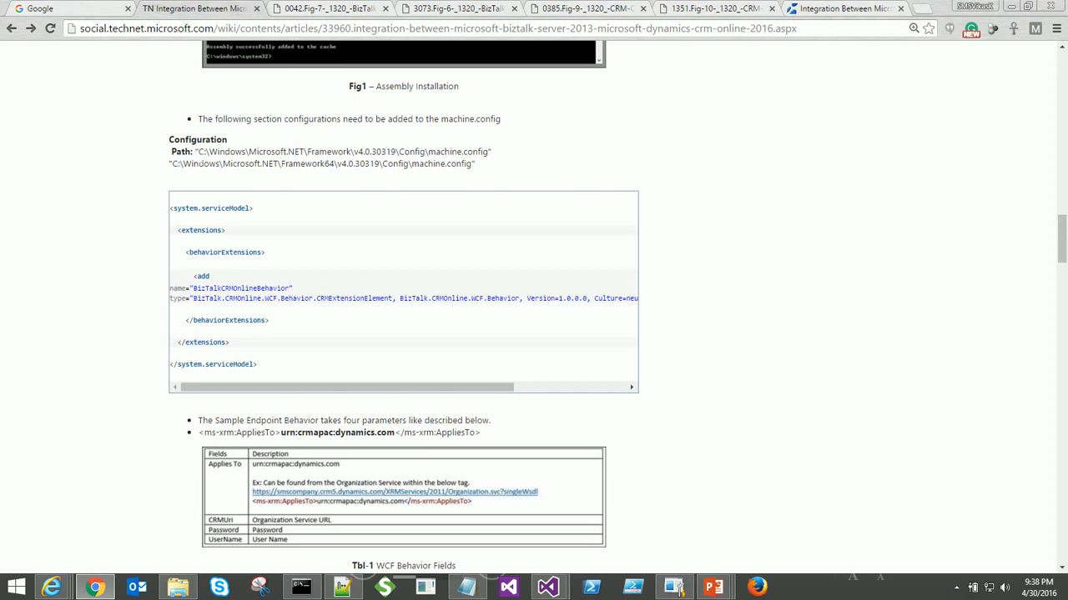
{"action": "key", "text": "alt+Tab"}
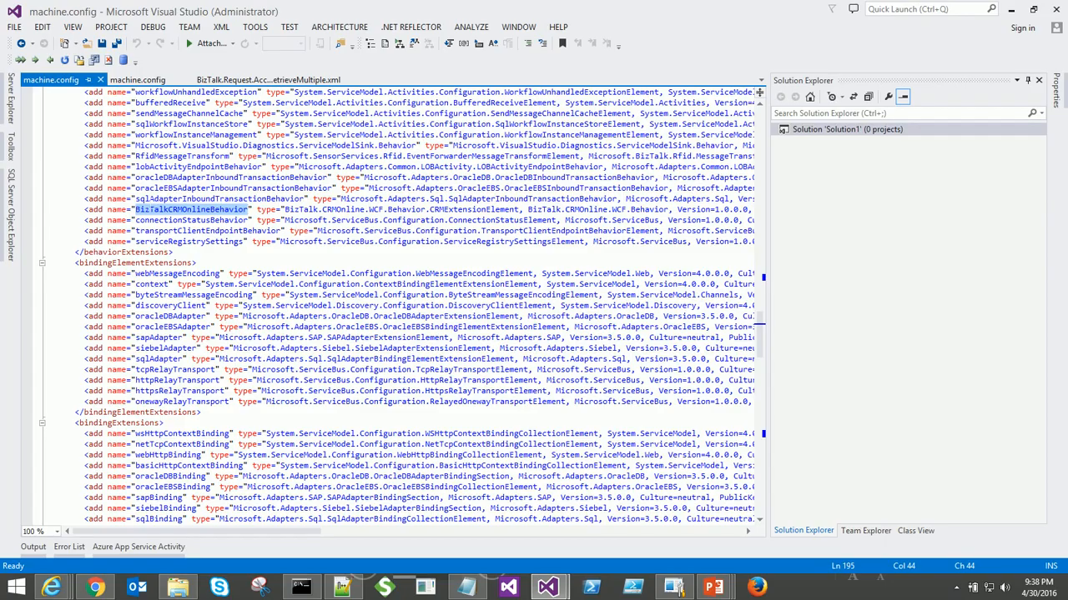
{"action": "left_click", "coordinate": [127, 82]}
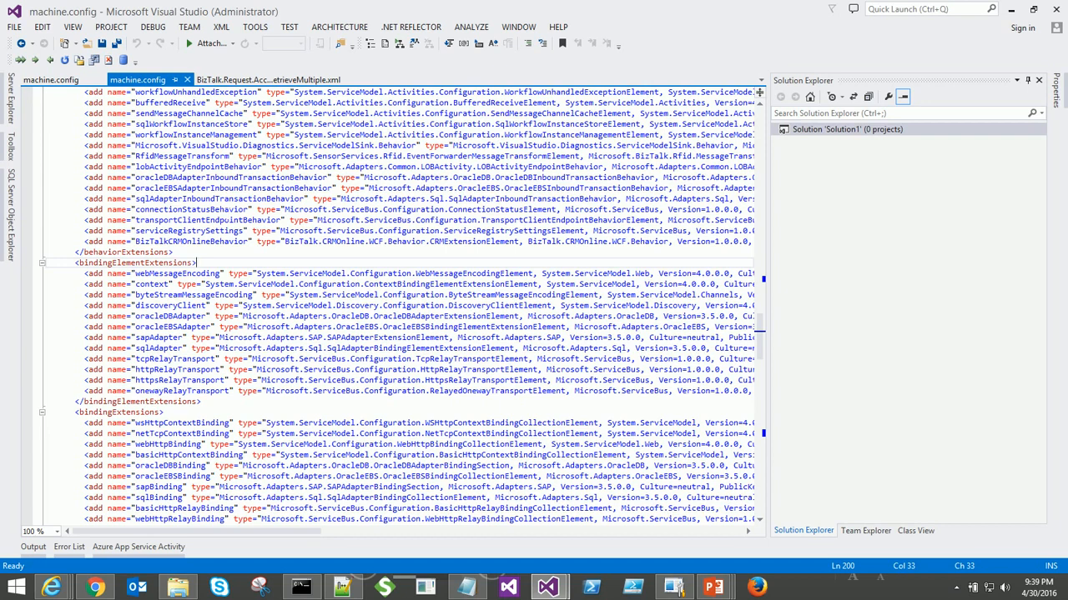
{"action": "key", "text": "alt+Tab"}
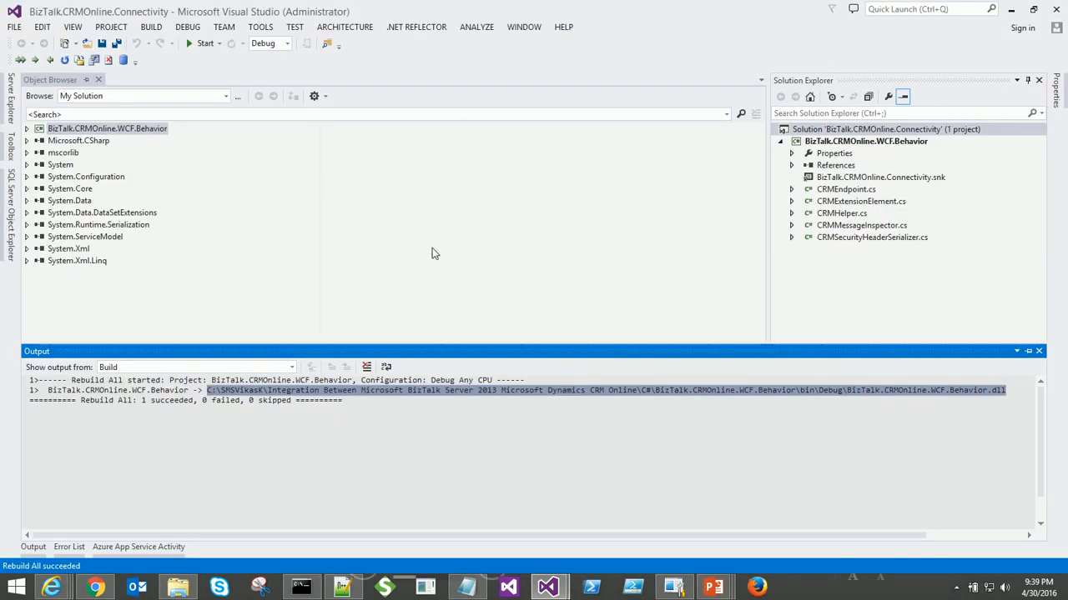
- Refresh the BizTalk Group in the BizTalk Server Administration Console
{"action": "left_click", "coordinate": [703, 317]}
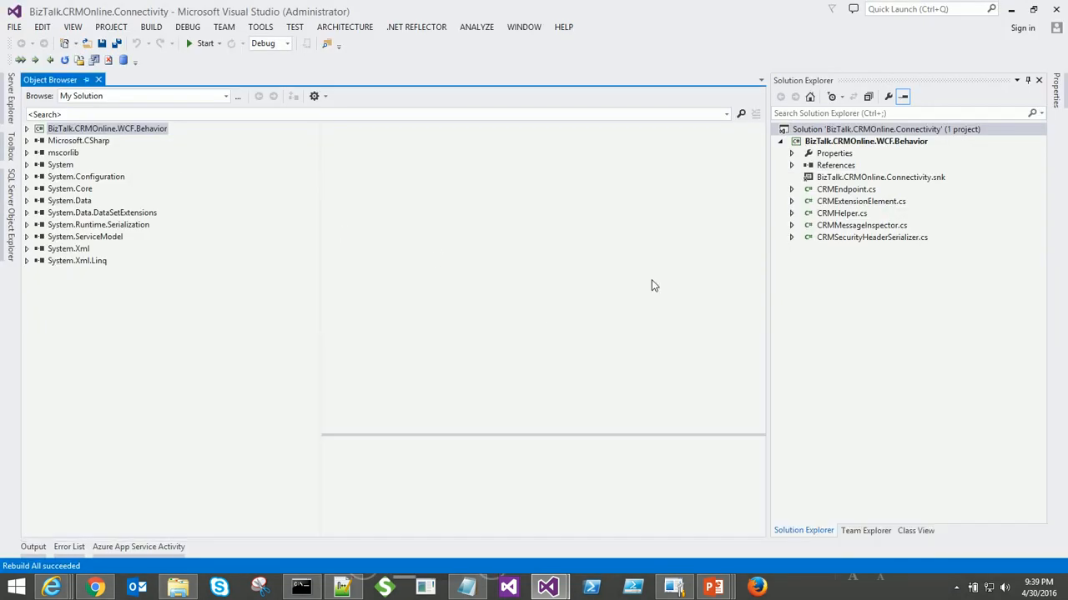
{"action": "left_click", "coordinate": [674, 591]}
{"action": "right_click", "coordinate": [105, 85]}
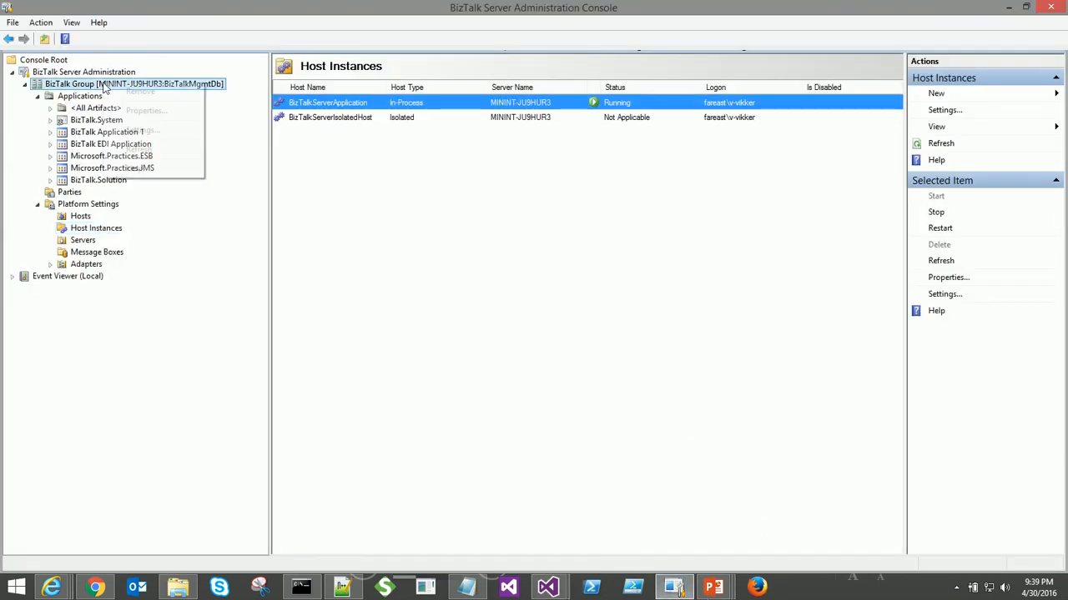
{"action": "left_click", "coordinate": [137, 150]}
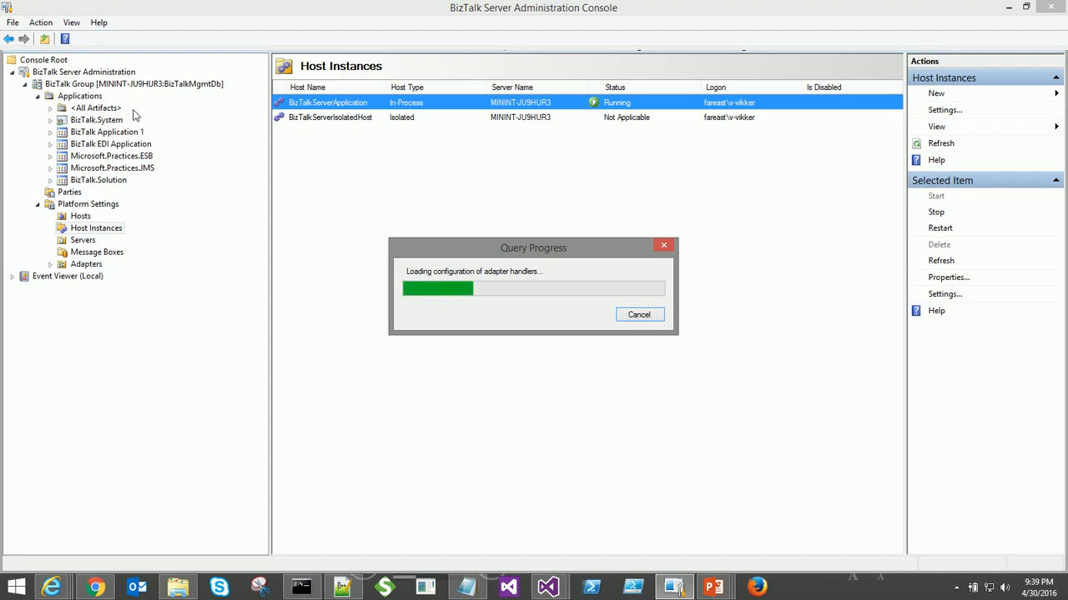
- Create a new application under Applications named BizTalk.CRMOnline.Connectivity
{"action": "right_click", "coordinate": [95, 100]}
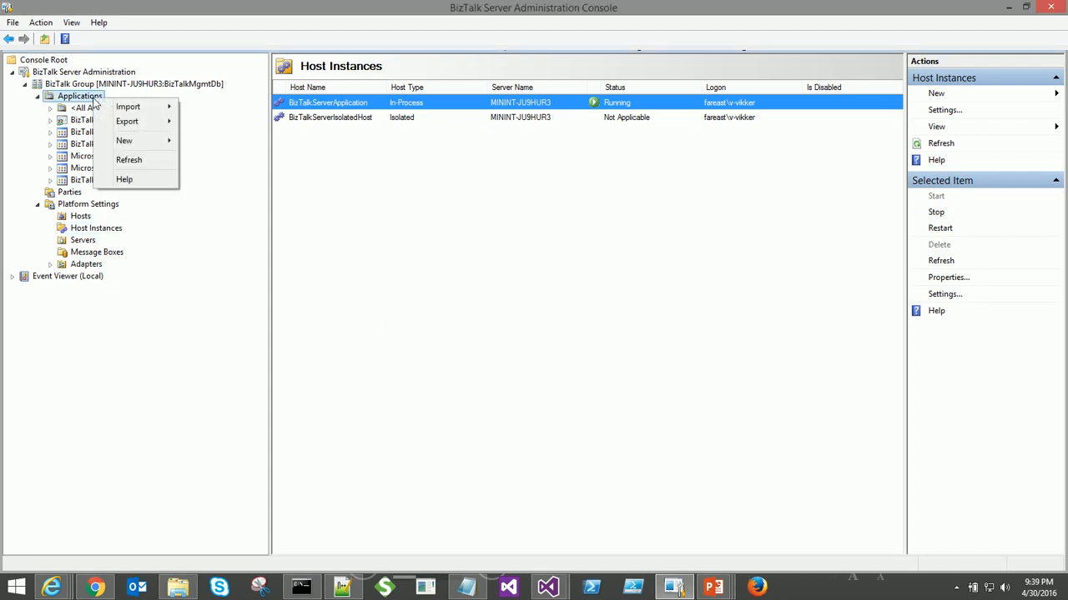
{"action": "mouse_move", "coordinate": [124, 143]}
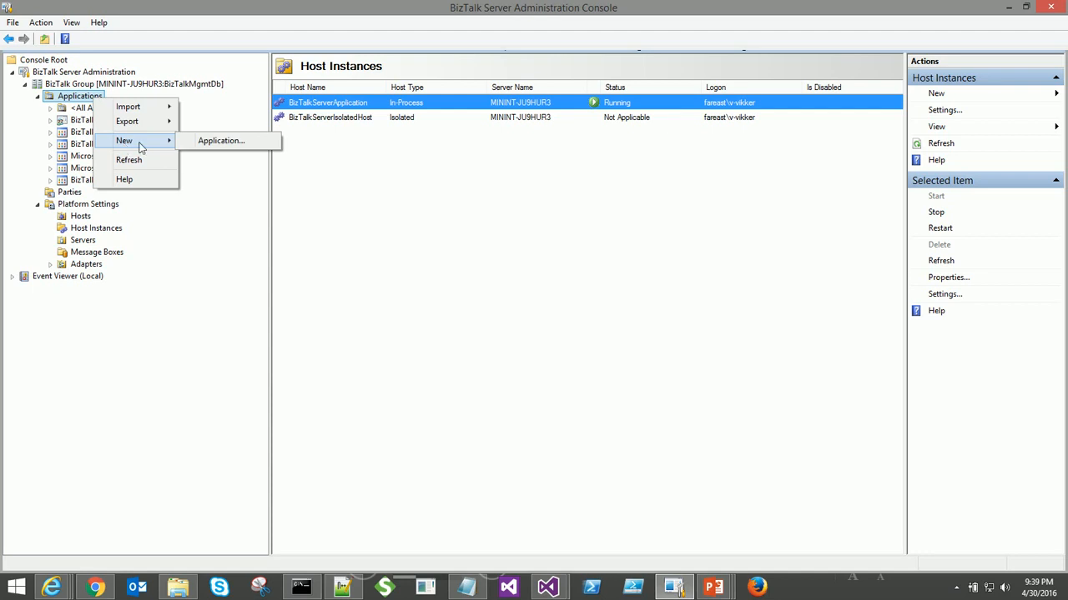
{"action": "left_click", "coordinate": [202, 143]}
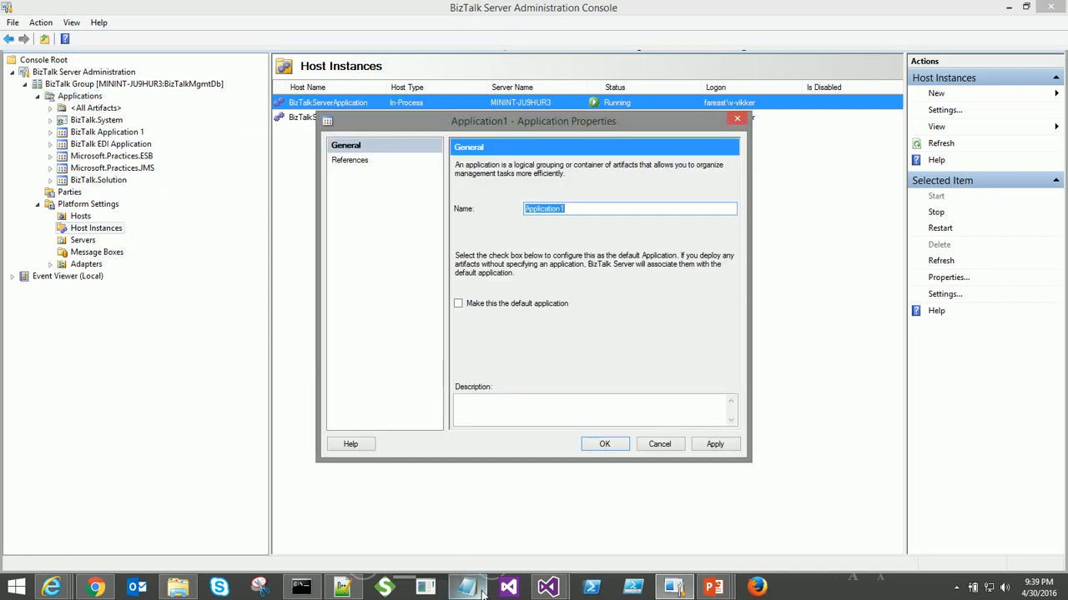
{"action": "left_click", "coordinate": [473, 589]}
{"action": "key", "text": "alt+Tab"}
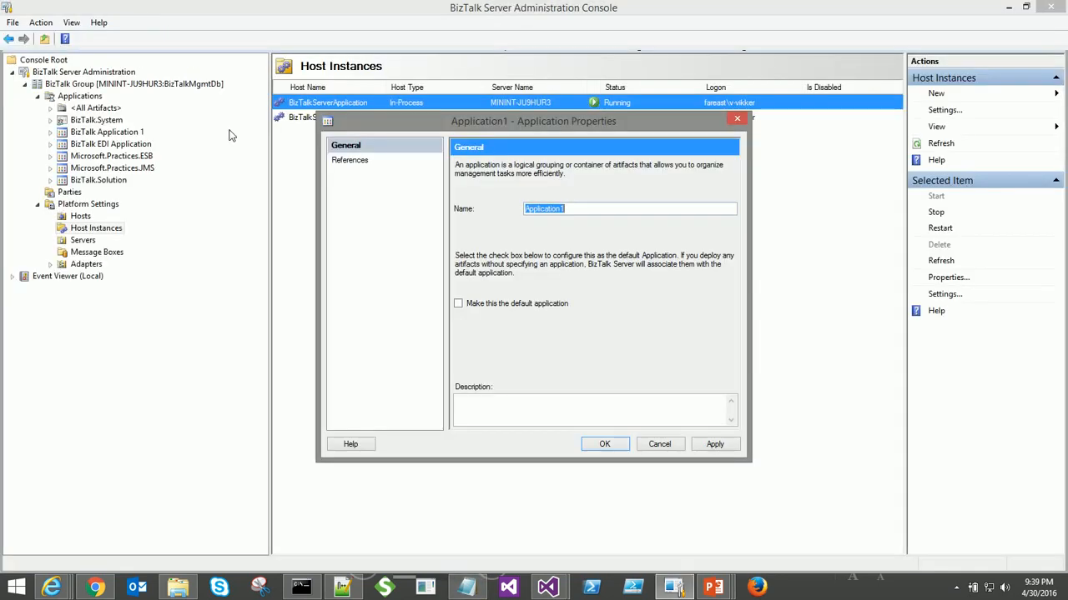
{"action": "type", "text": "BizTalk.CRMOnline.Connectivity"}
{"action": "left_click", "coordinate": [615, 449]}
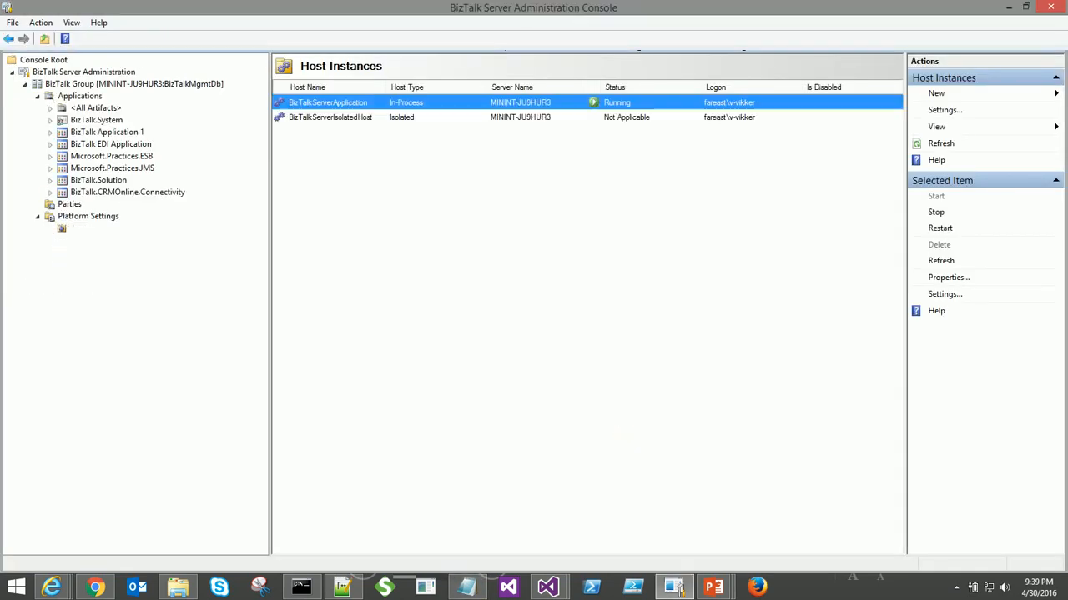
- Import the BizTalk.CRMOnline.Connectivity.BindingInfo.xml bindings file into the new application
{"action": "right_click", "coordinate": [140, 193]}
{"action": "mouse_move", "coordinate": [225, 243]}
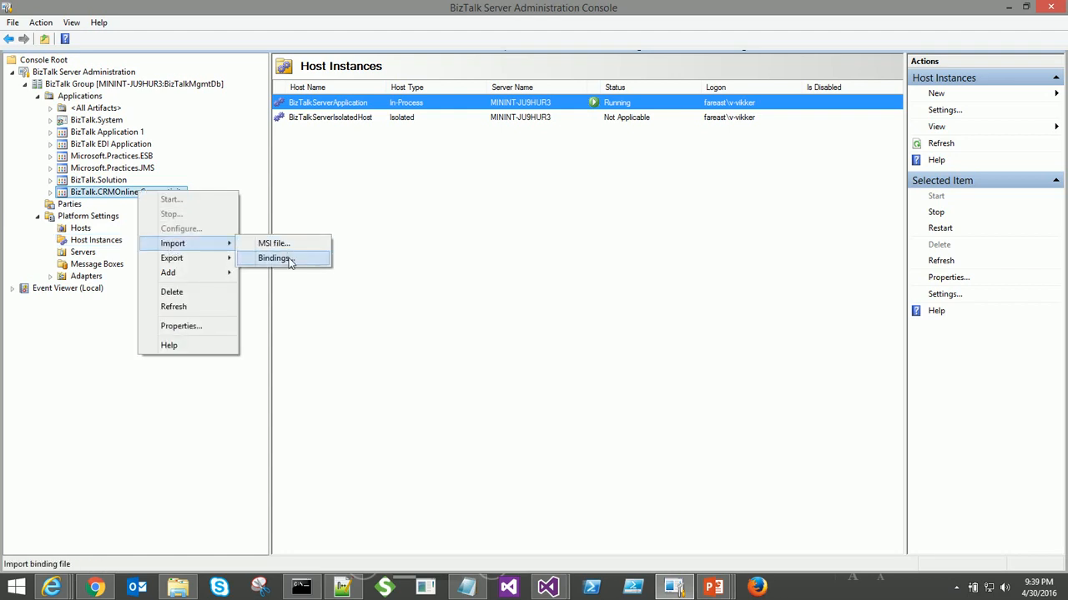
{"action": "left_click", "coordinate": [276, 258]}
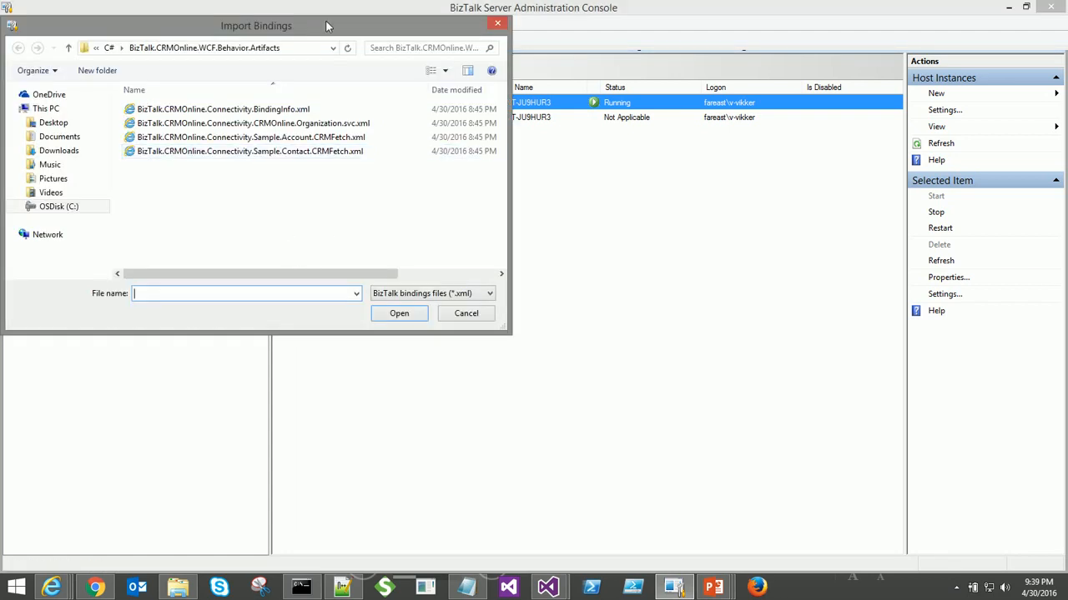
{"action": "left_click", "coordinate": [317, 48]}
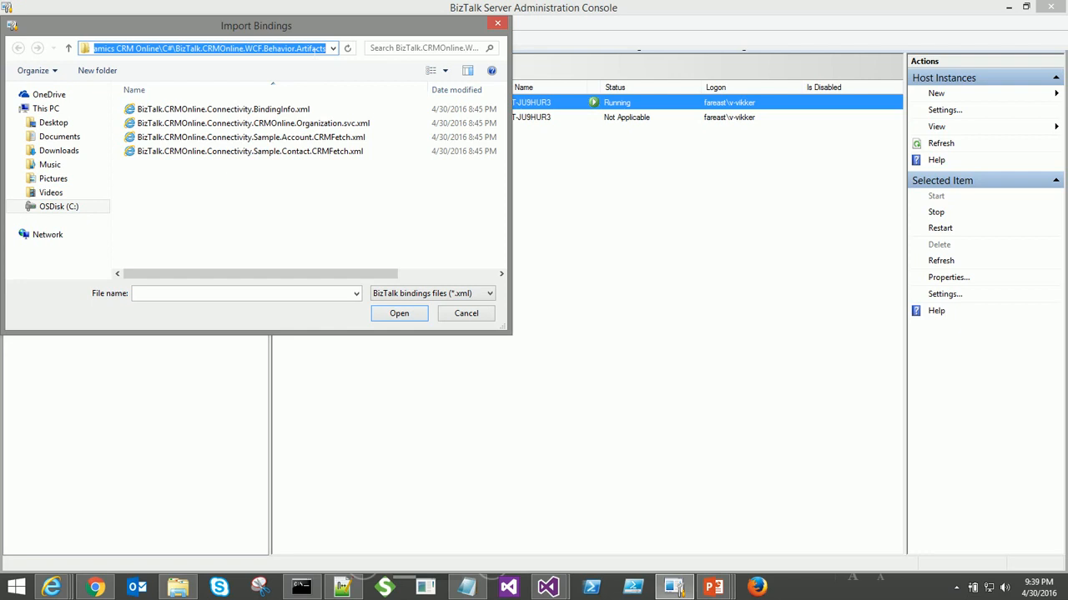
{"action": "key", "text": "shift+Home"}
{"action": "key", "text": "Home"}
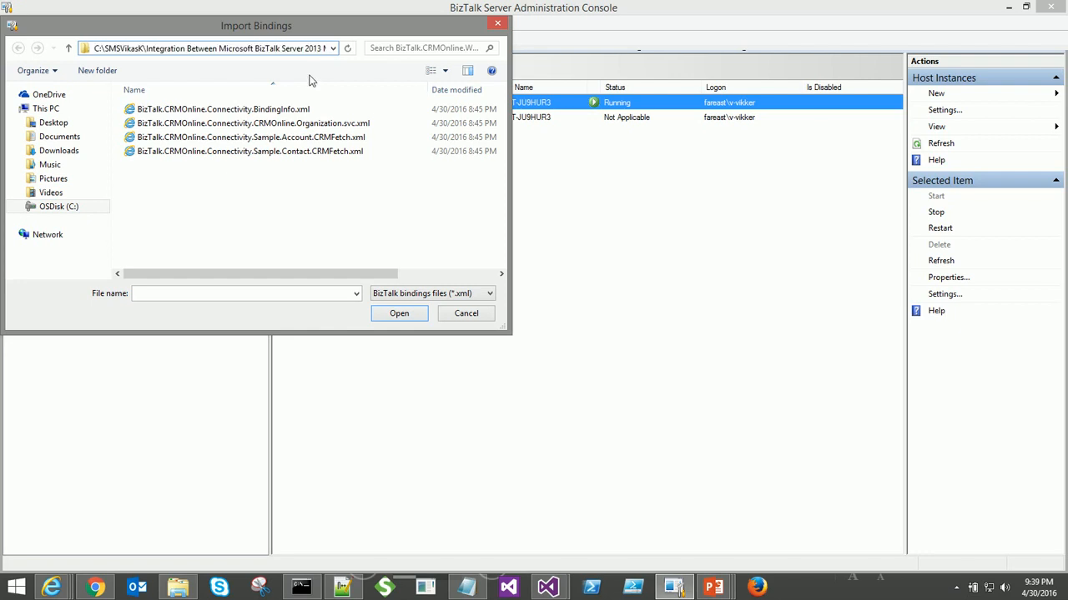
{"action": "left_click", "coordinate": [279, 112]}
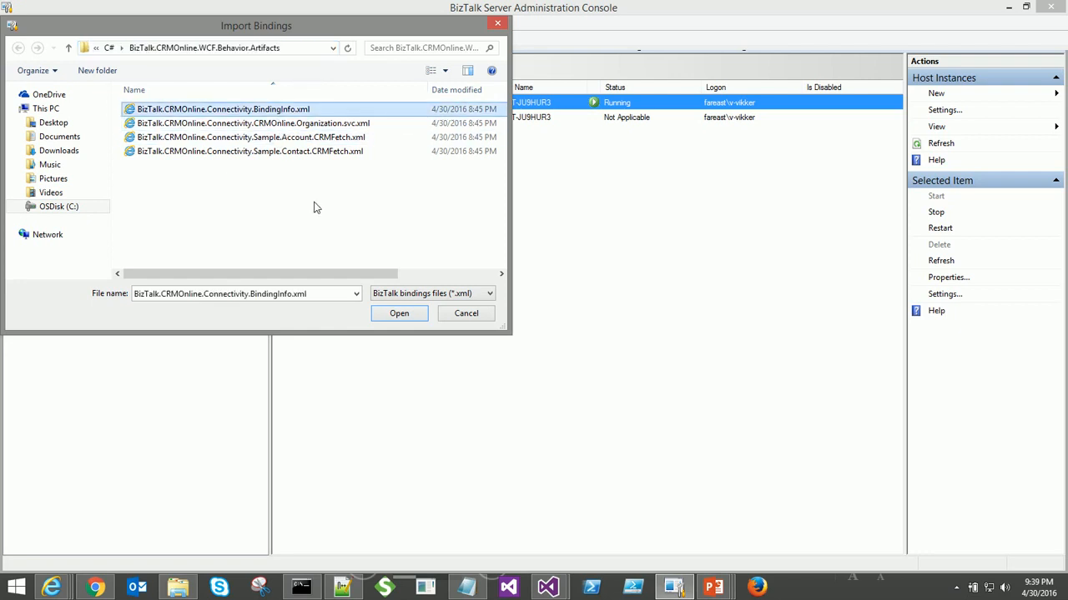
{"action": "left_click", "coordinate": [381, 314]}
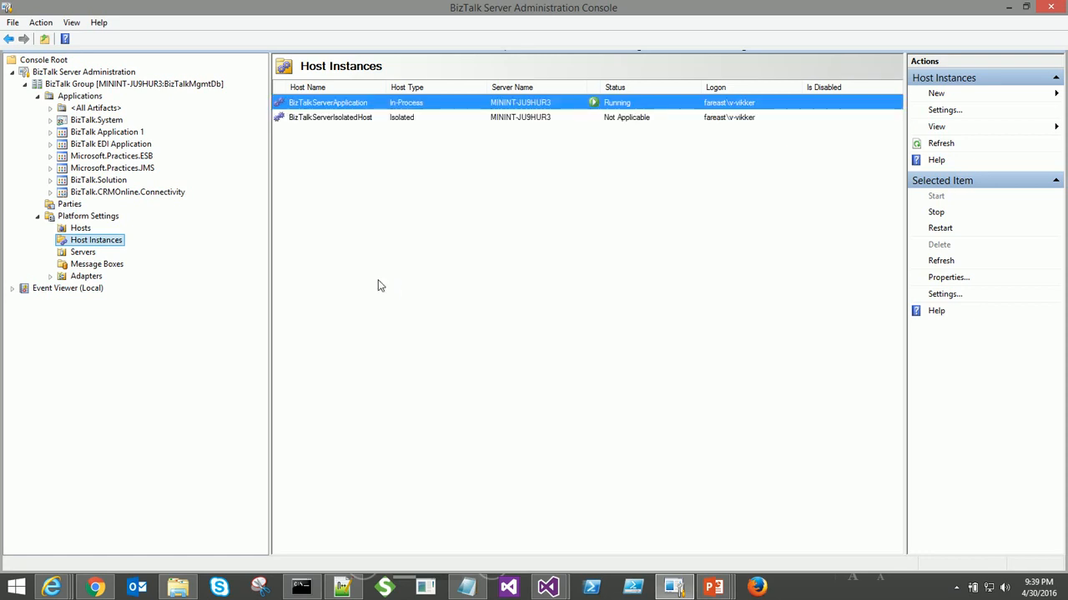
- List the application's receive locations and widen the URI column to show the full folder path
{"action": "left_click", "coordinate": [50, 192]}
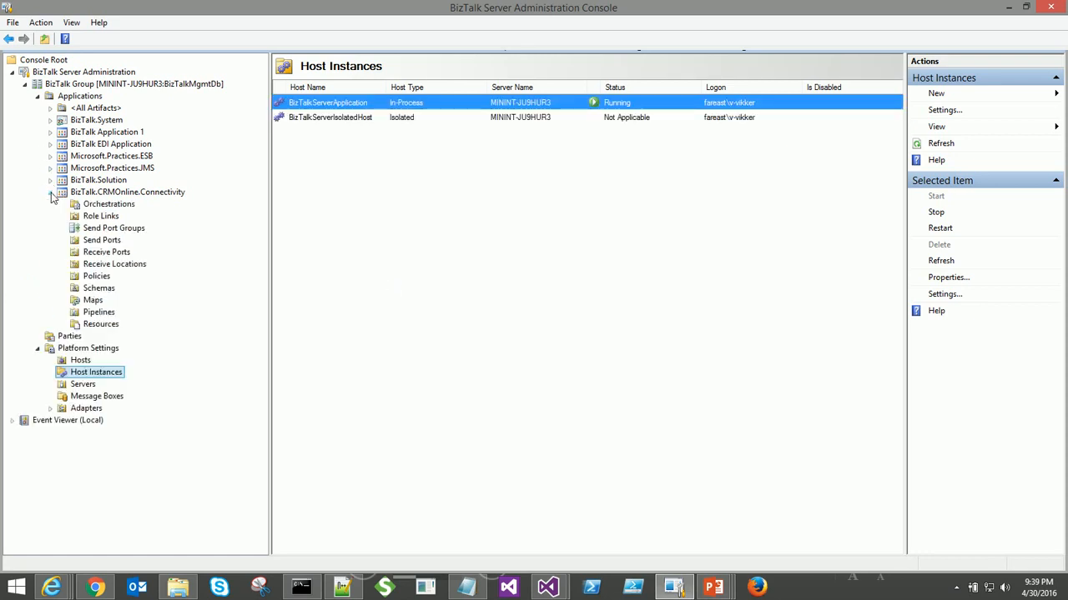
{"action": "left_click", "coordinate": [120, 267]}
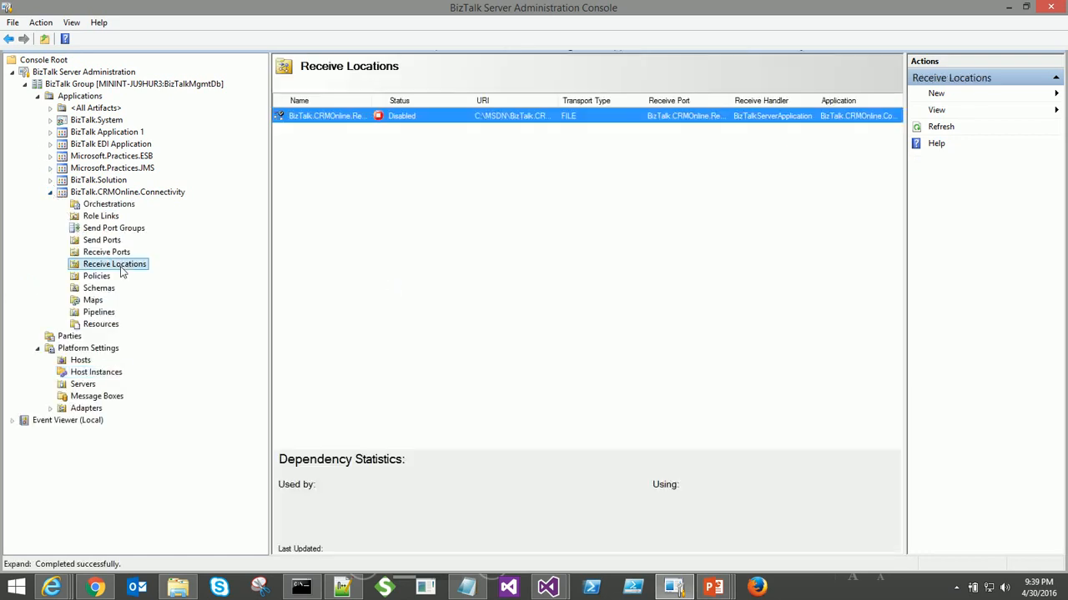
{"action": "double_click", "coordinate": [558, 99]}
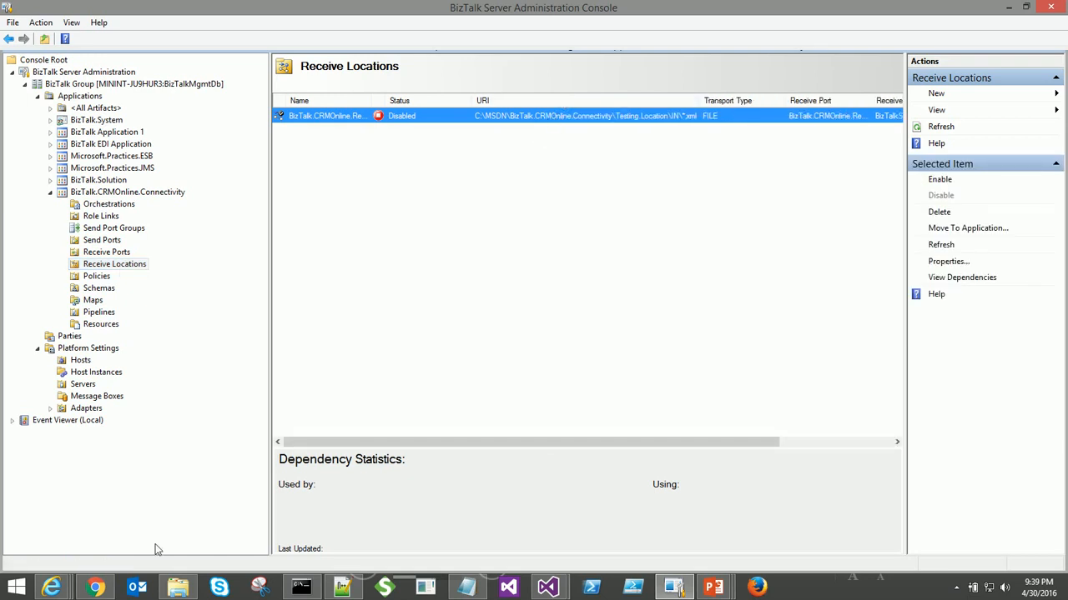
{"action": "left_click", "coordinate": [177, 587]}
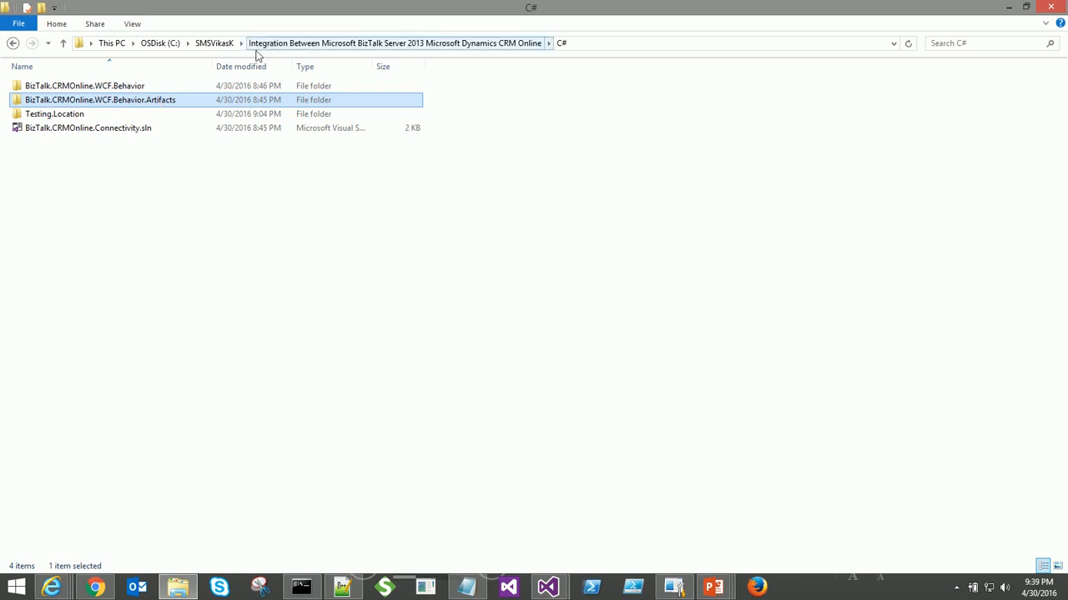
- Open Testing.Location\IN and copy its full path from the address bar
{"action": "double_click", "coordinate": [58, 113]}
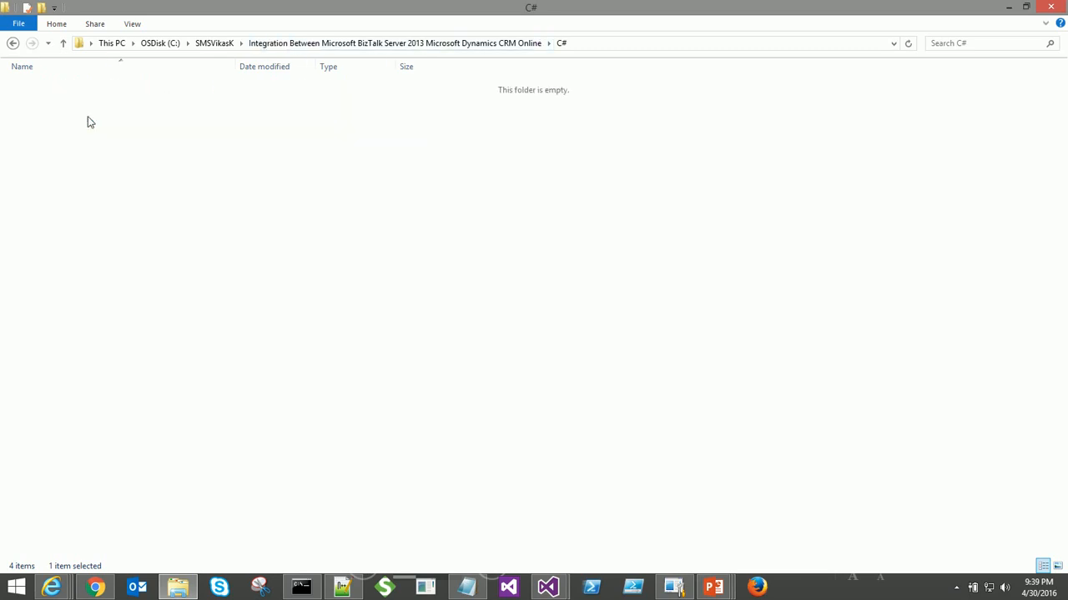
{"action": "double_click", "coordinate": [92, 88]}
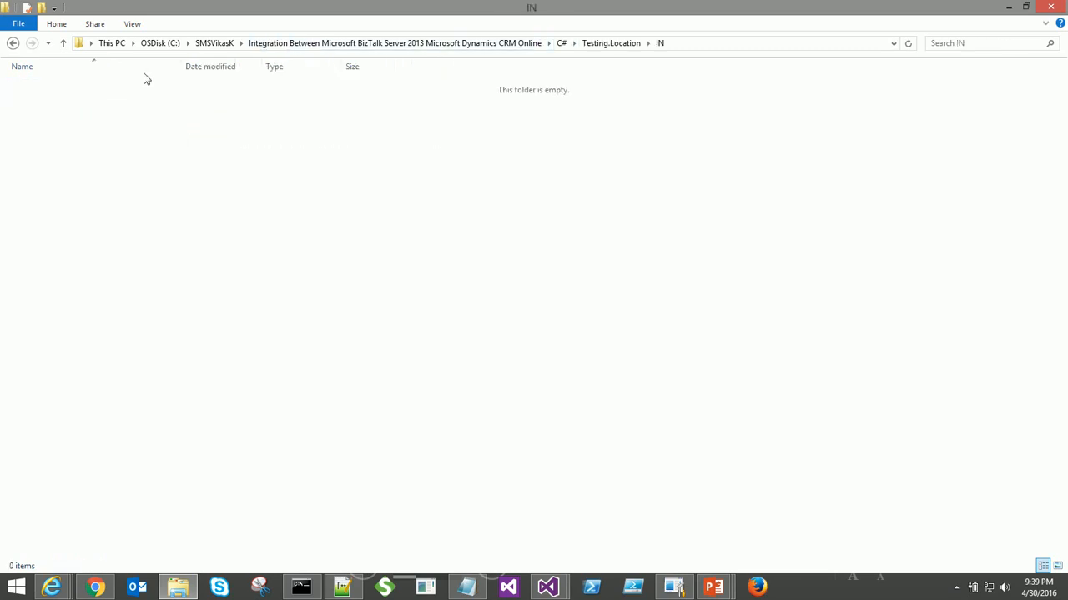
{"action": "left_click", "coordinate": [715, 43]}
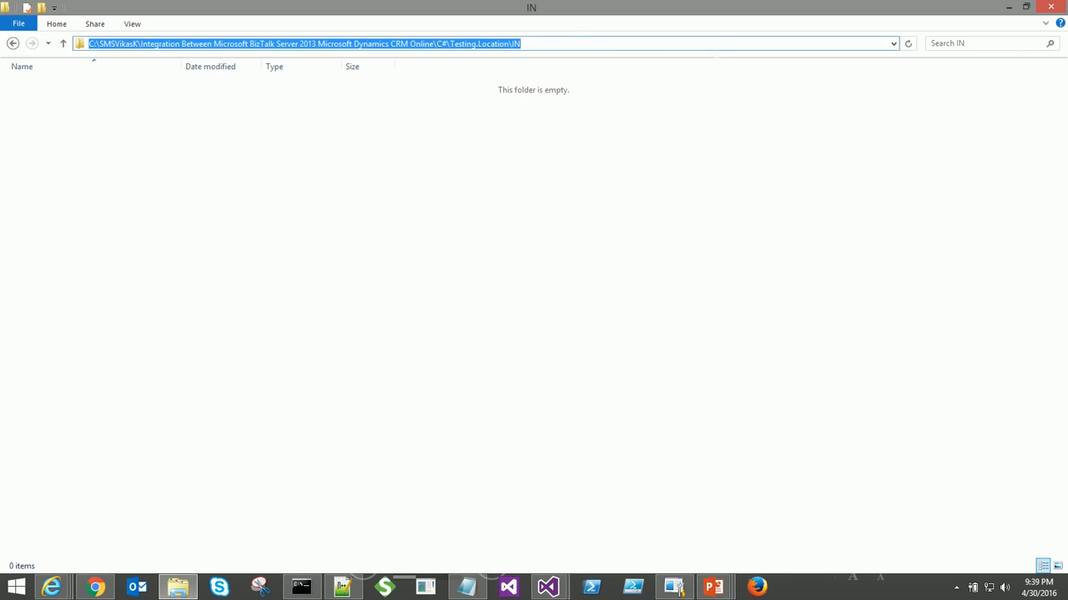
{"action": "key", "text": "alt+Tab"}
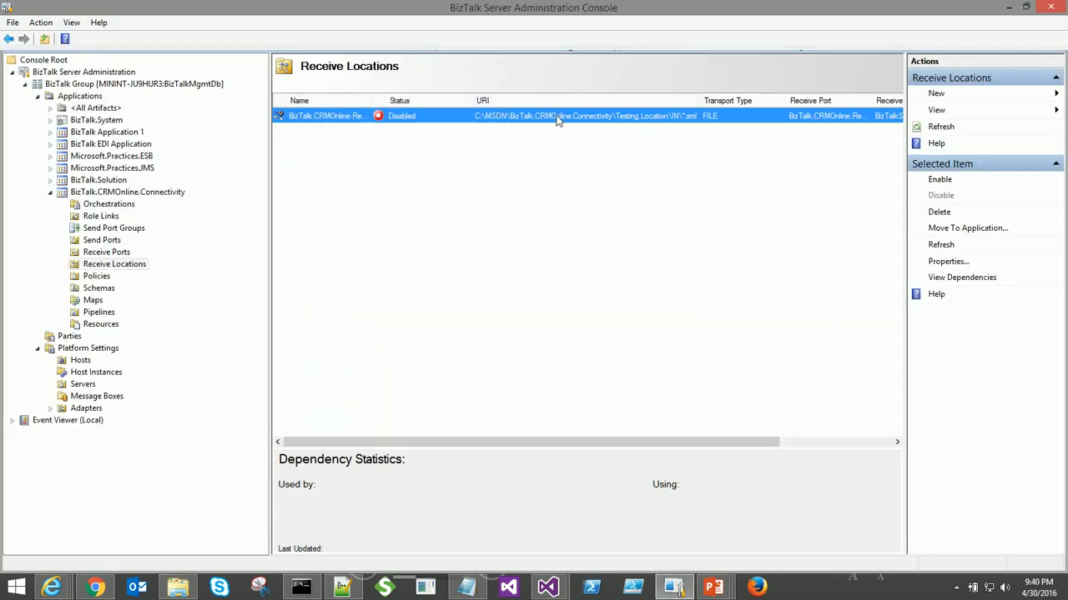
- Set the receive location's receive folder to the Testing.Location\IN path and save it
{"action": "double_click", "coordinate": [557, 119]}
{"action": "left_click", "coordinate": [699, 243]}
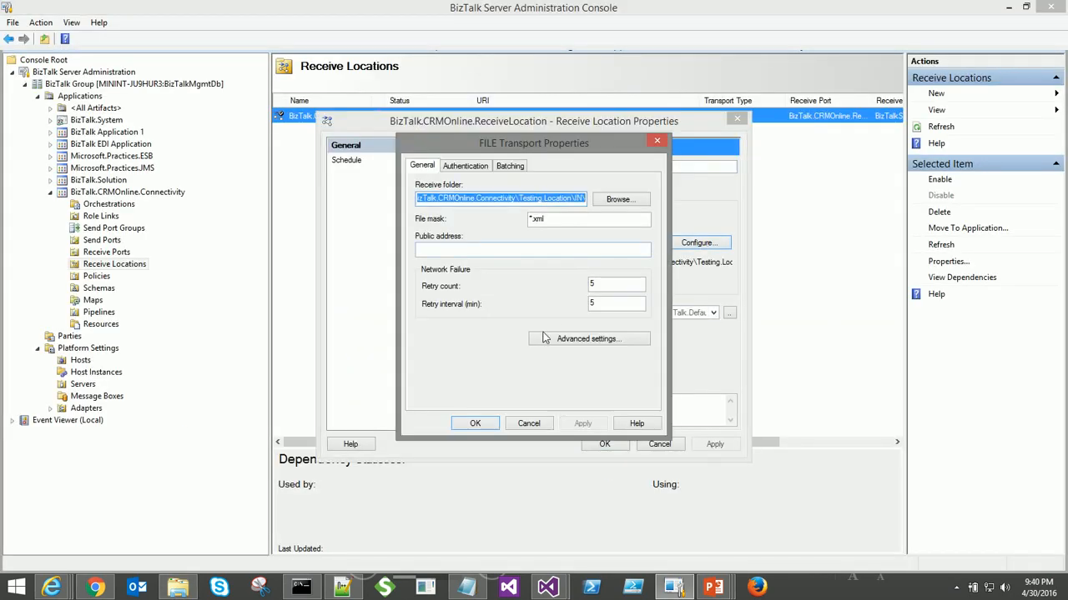
{"action": "key", "text": "ctrl+v"}
{"action": "left_click", "coordinate": [484, 420]}
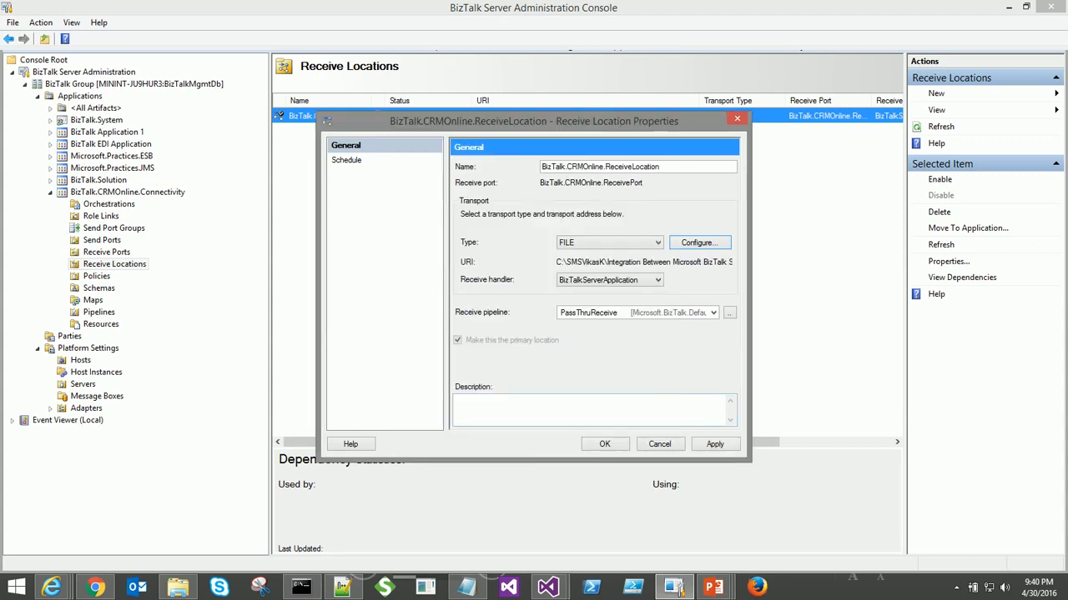
{"action": "left_click", "coordinate": [604, 444]}
- List the send ports and copy the Testing.Location\OUT folder path for the ResponseToFile port
{"action": "left_click", "coordinate": [101, 239]}
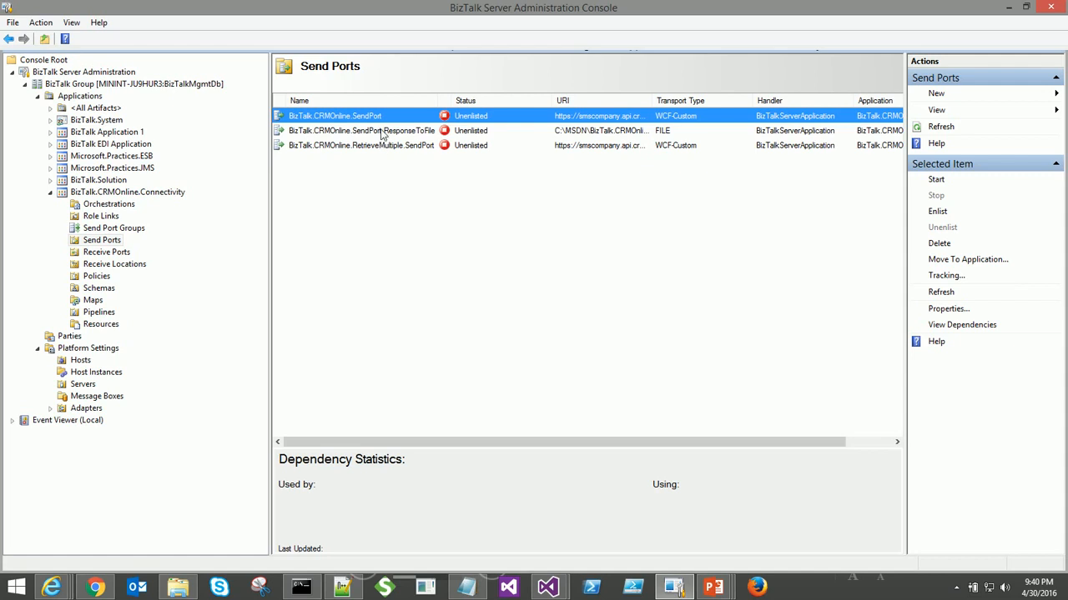
{"action": "key", "text": "alt+Tab"}
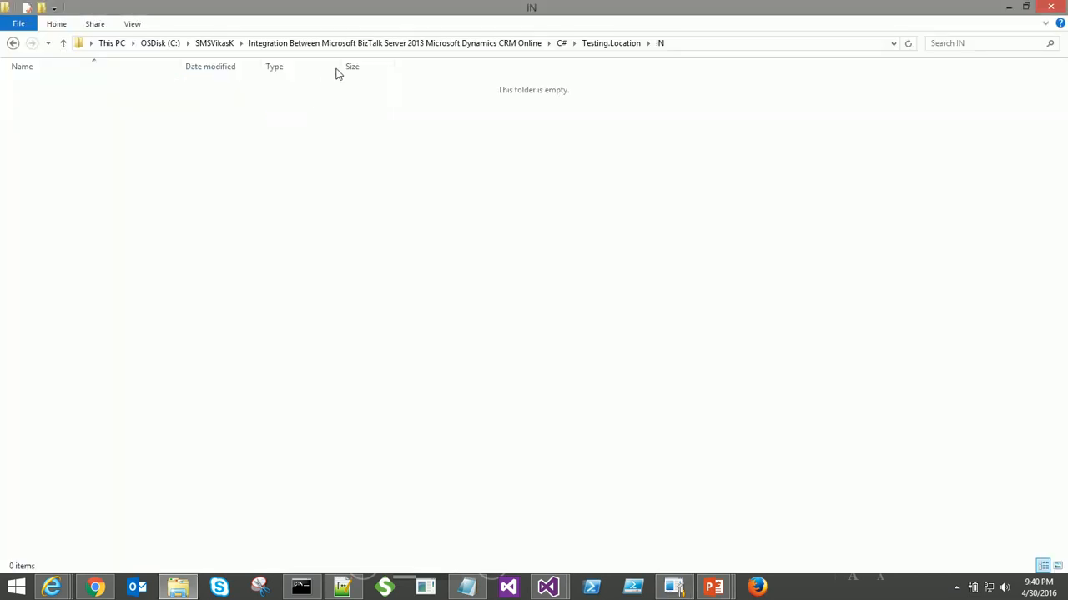
{"action": "left_click", "coordinate": [604, 43]}
{"action": "double_click", "coordinate": [190, 101]}
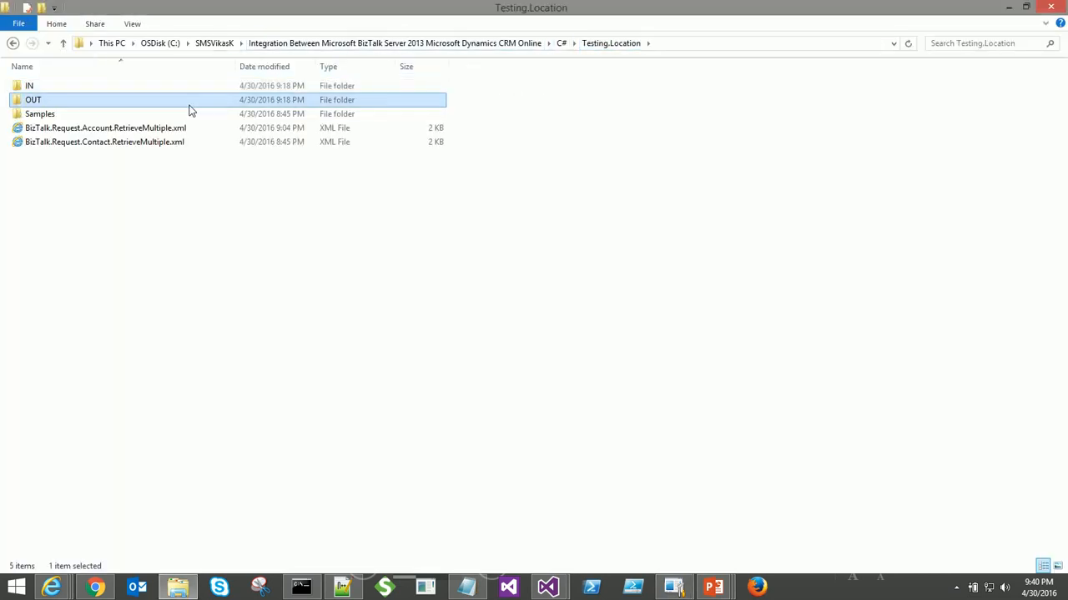
{"action": "left_click", "coordinate": [668, 44]}
{"action": "key", "text": "alt+Tab"}
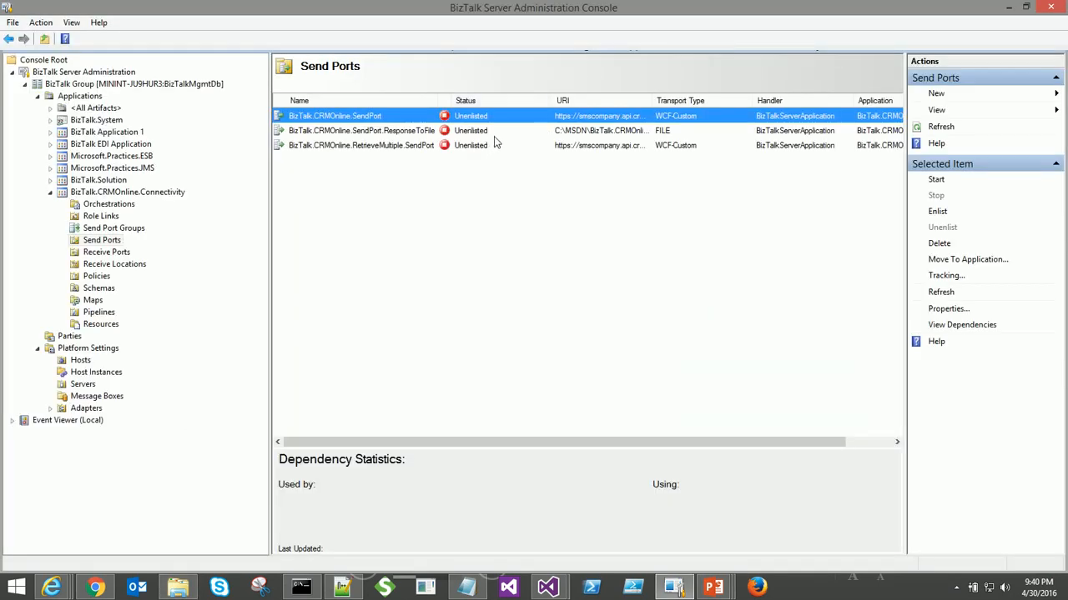
{"action": "double_click", "coordinate": [495, 131]}
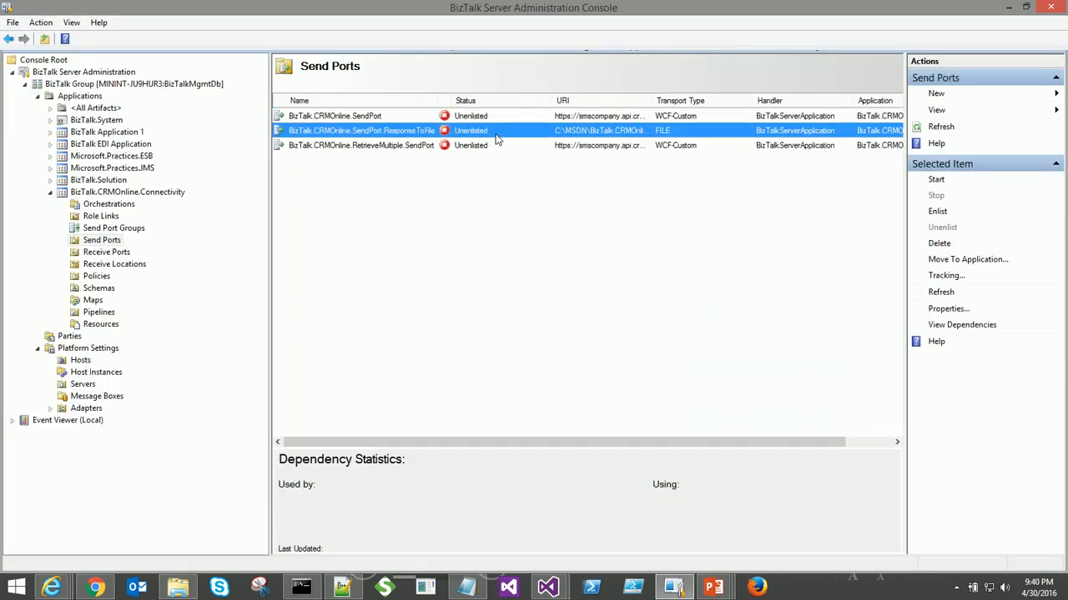
- Confirm the ResponseToFile port's destination folder and close its properties
{"action": "left_click", "coordinate": [693, 244]}
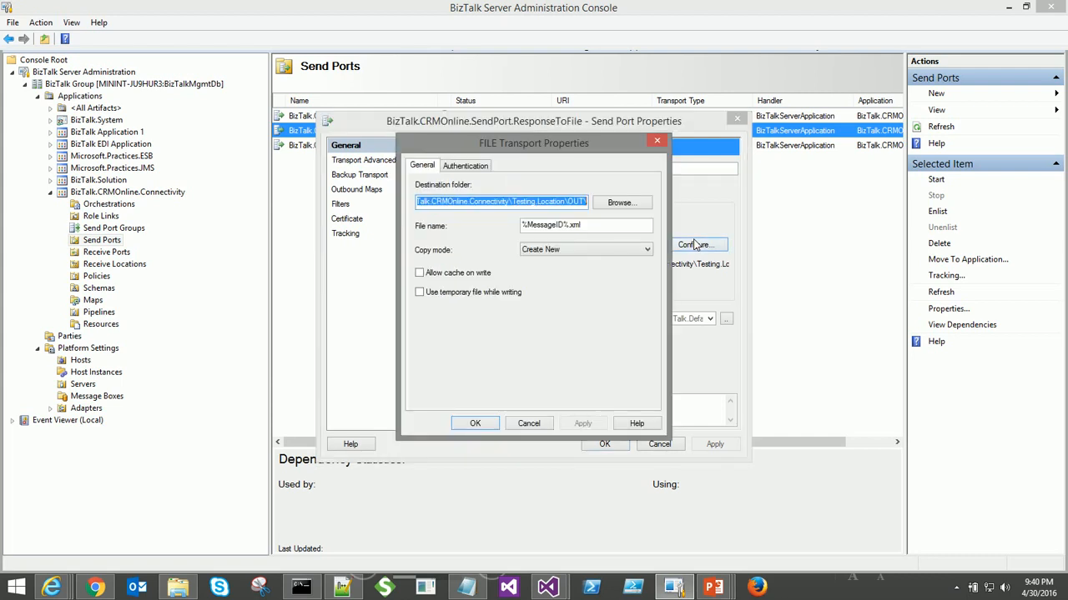
{"action": "left_click", "coordinate": [475, 424]}
{"action": "left_click", "coordinate": [604, 443]}
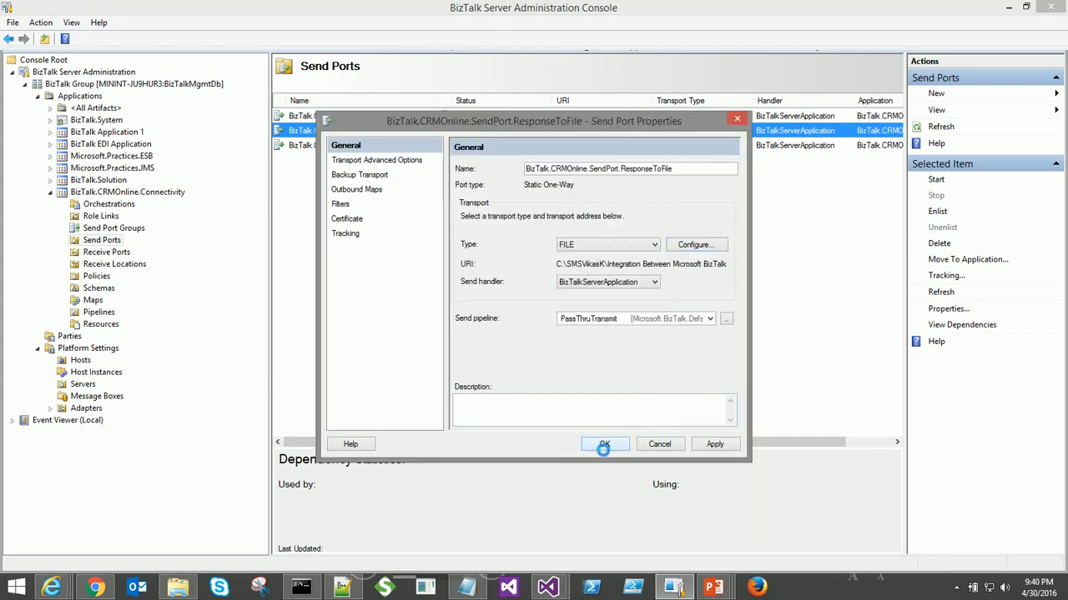
- Fit the Name column, sort send ports by URI, widen URI, and select BizTalk.CRMOnline.SendPort
{"action": "double_click", "coordinate": [396, 101]}
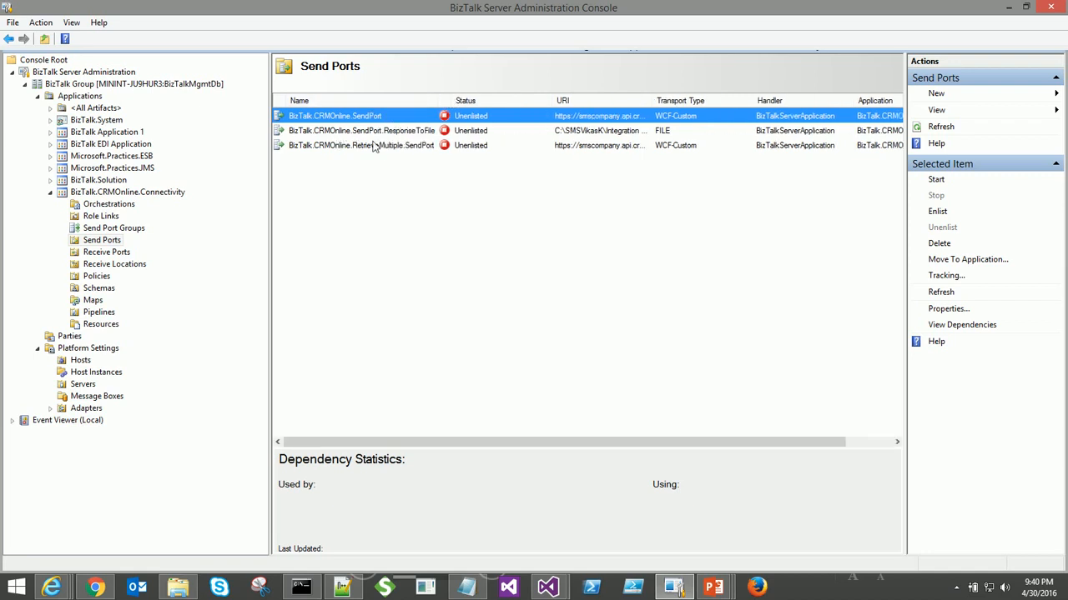
{"action": "left_click", "coordinate": [615, 101]}
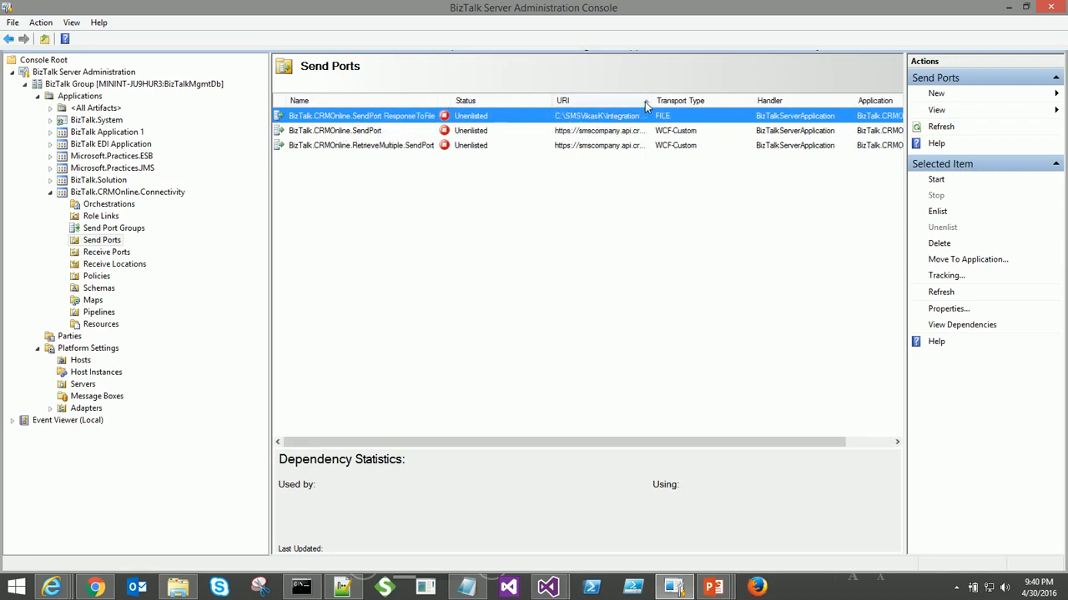
{"action": "left_click_drag", "start_coordinate": [652, 100], "coordinate": [846, 100]}
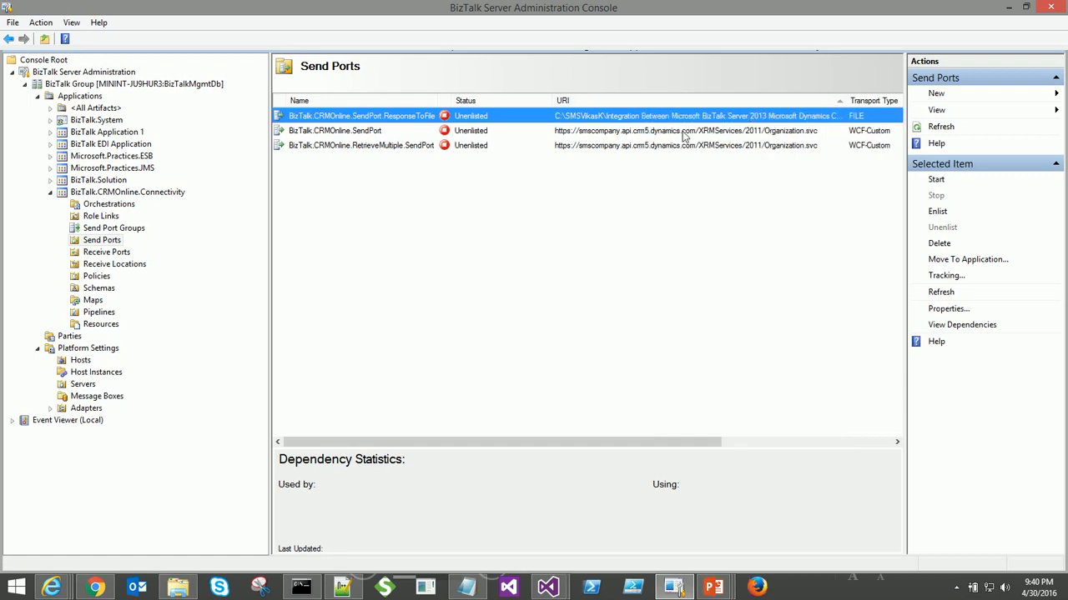
{"action": "left_click", "coordinate": [684, 133]}
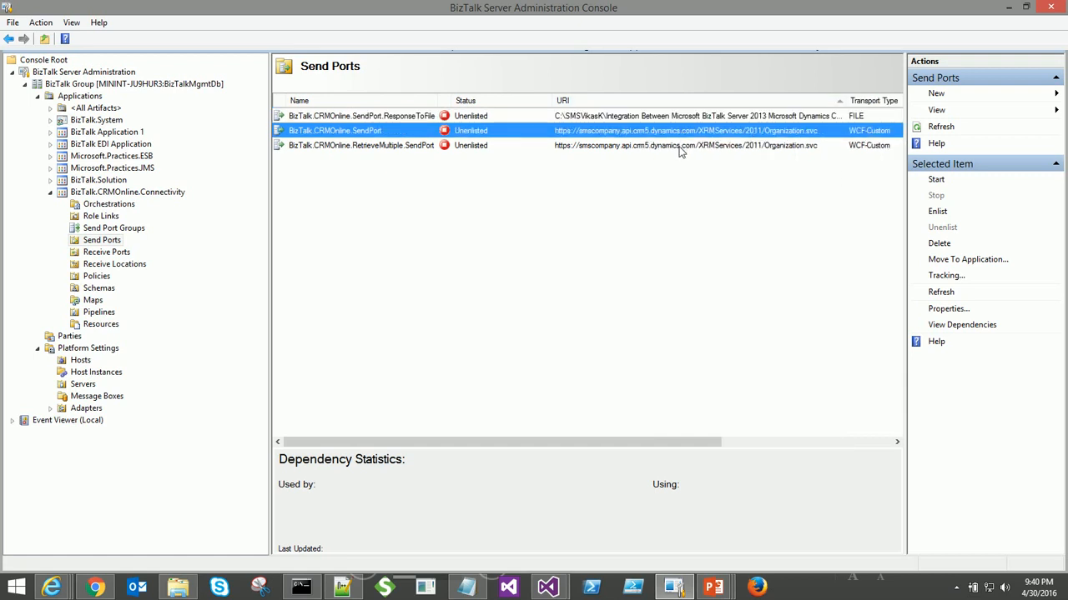
{"action": "left_click", "coordinate": [681, 147]}
{"action": "left_click", "coordinate": [334, 132]}
- Bring up BizTalk.CRMOnline.SendPort's WCF-Custom settings enlarged and select the full endpoint address
{"action": "double_click", "coordinate": [334, 132]}
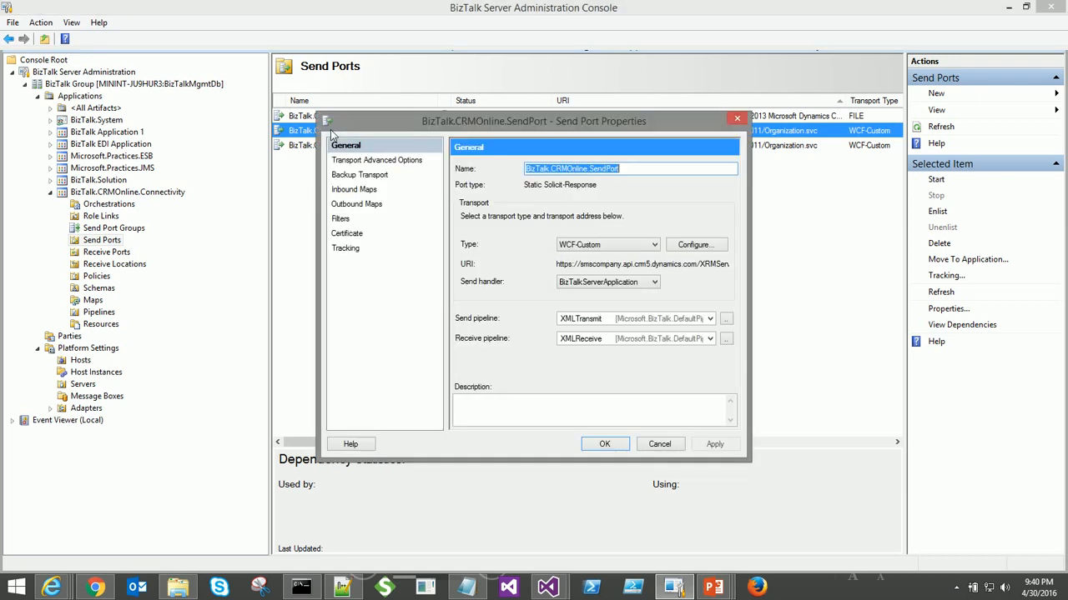
{"action": "left_click", "coordinate": [695, 248]}
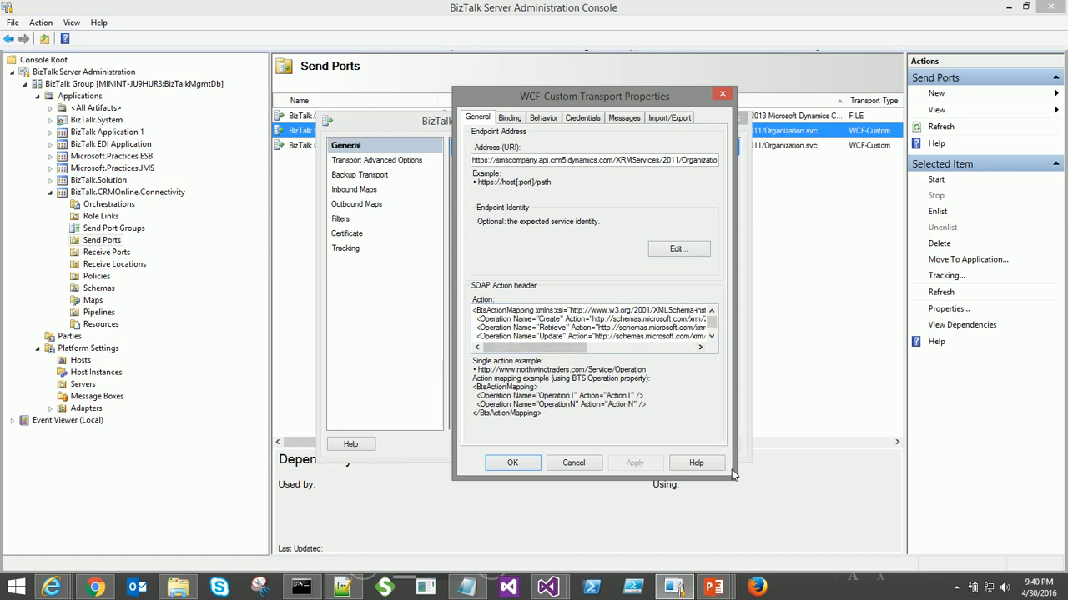
{"action": "left_click_drag", "start_coordinate": [734, 479], "coordinate": [877, 516]}
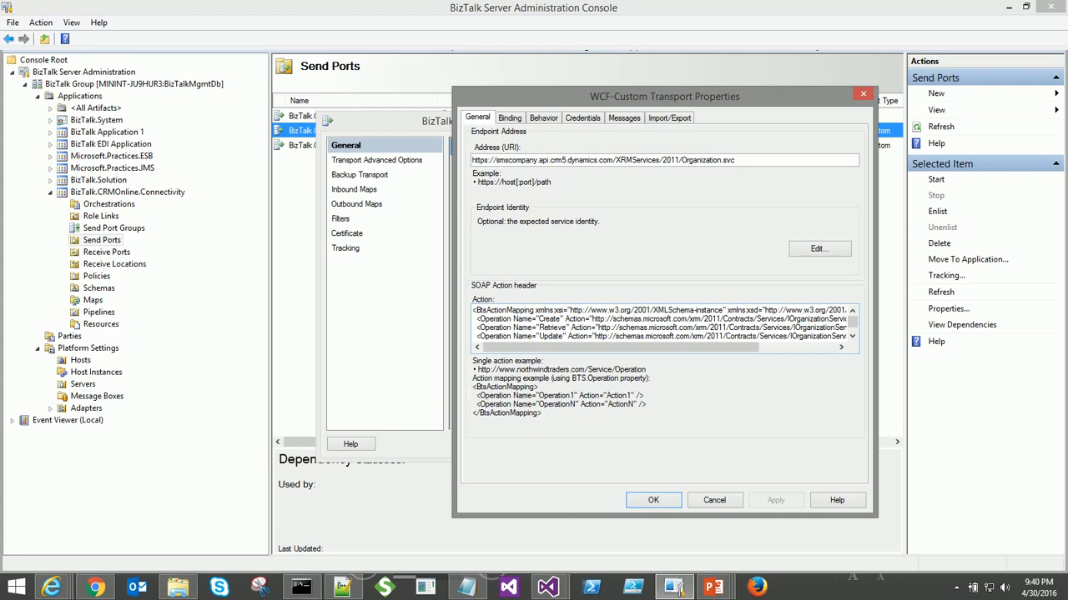
{"action": "scroll", "coordinate": [663, 323], "scroll_direction": "down", "scroll_amount": 1}
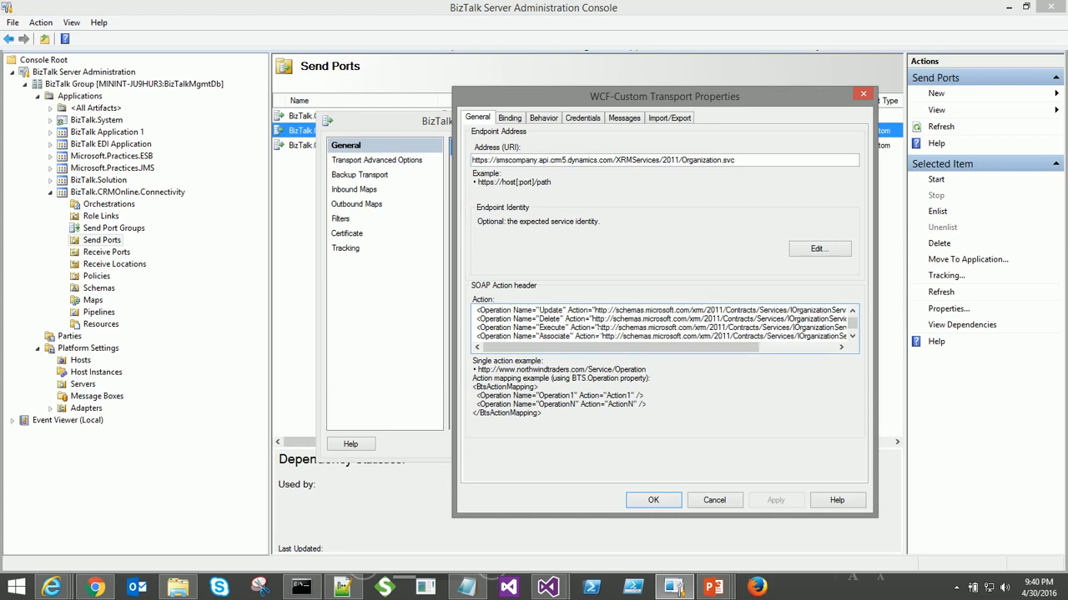
{"action": "scroll", "coordinate": [664, 324], "scroll_direction": "down", "scroll_amount": 1}
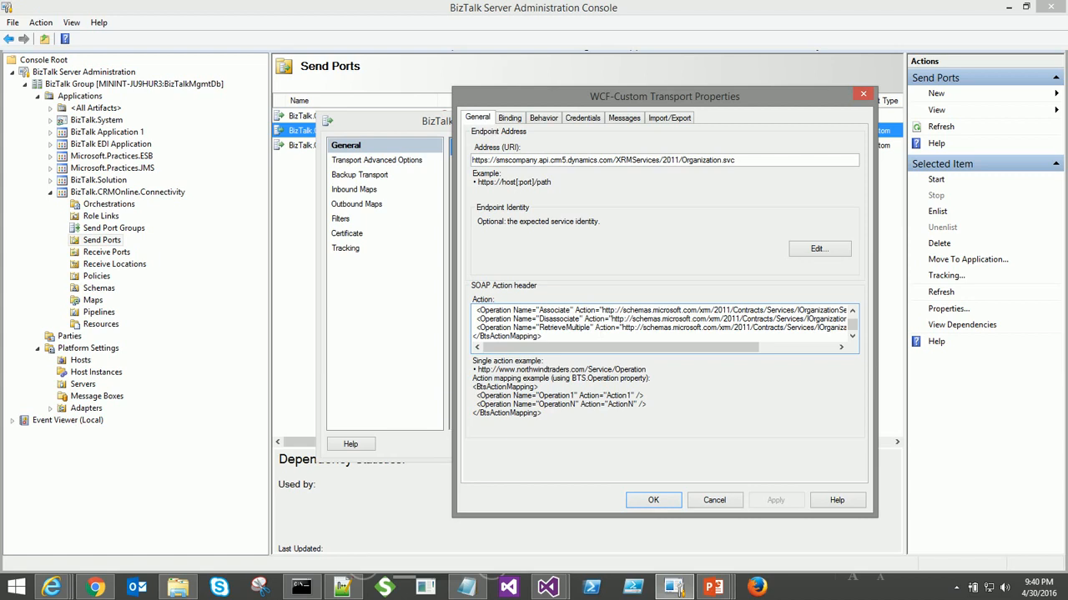
{"action": "left_click_drag", "start_coordinate": [742, 161], "coordinate": [467, 166]}
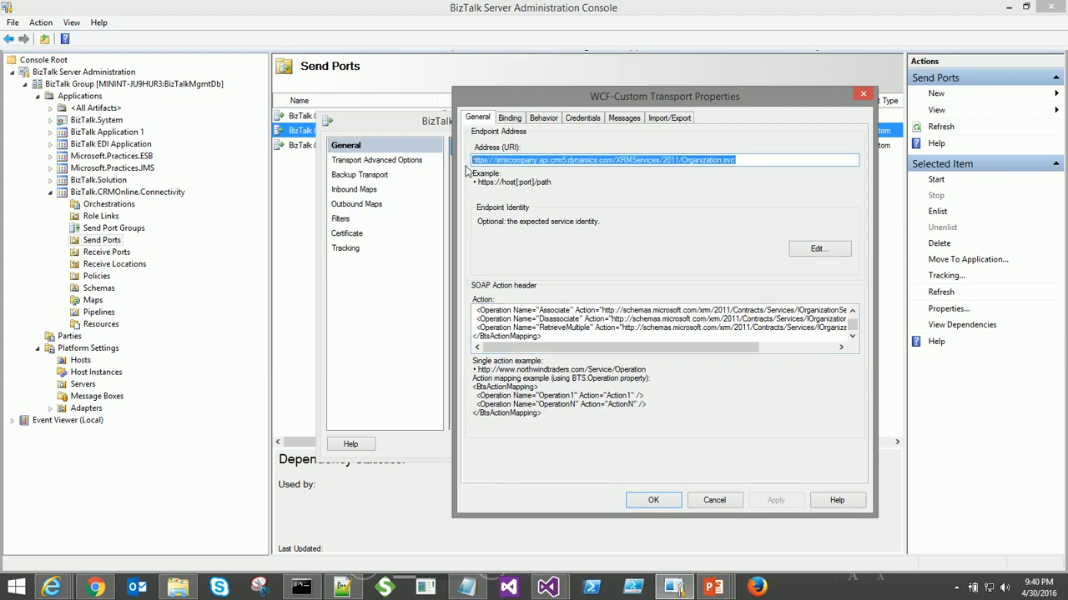
- Check that the wsHttpBinding security mode is Transport
{"action": "left_click", "coordinate": [509, 118]}
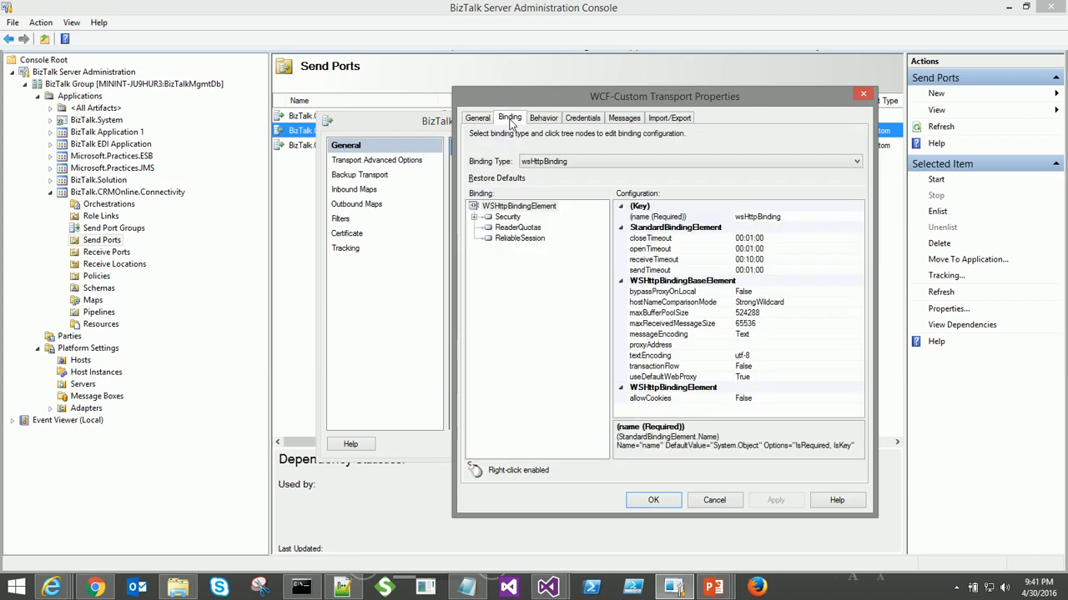
{"action": "left_click", "coordinate": [475, 217]}
{"action": "left_click", "coordinate": [512, 228]}
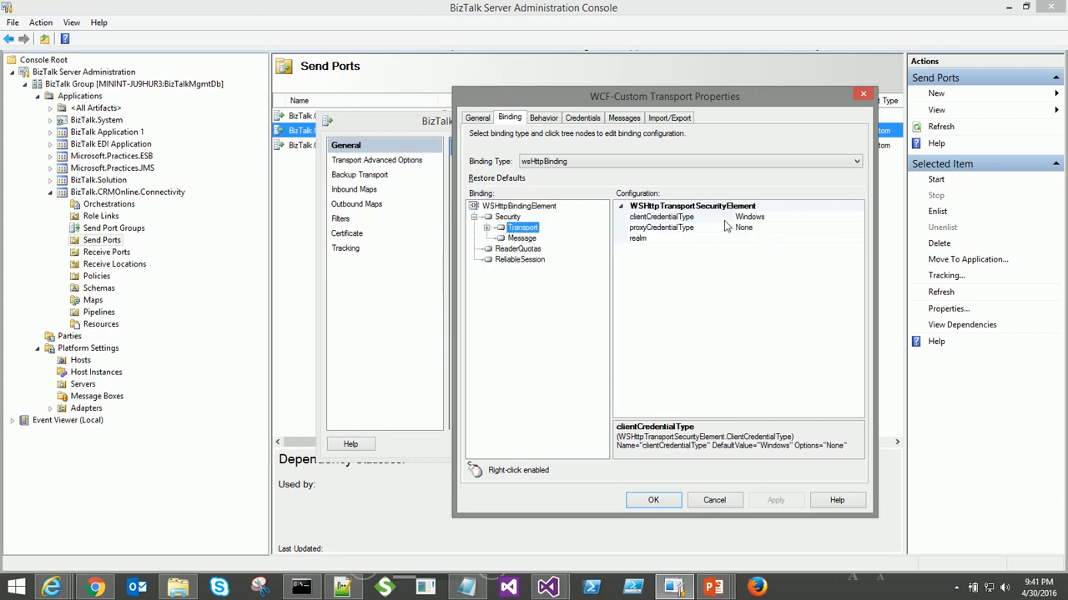
{"action": "left_click", "coordinate": [510, 218]}
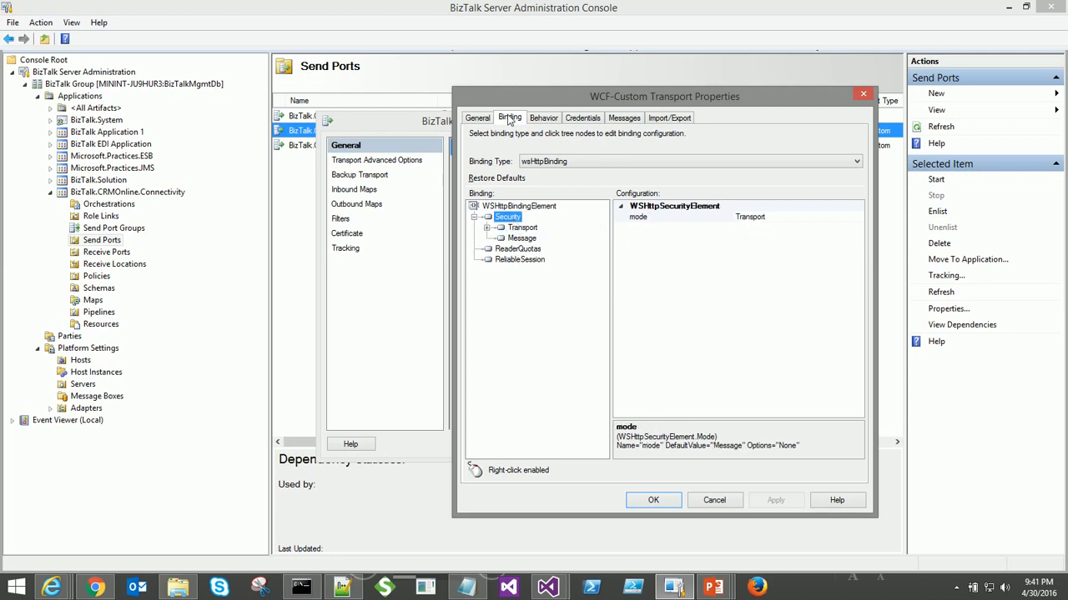
- View the BizTalkCRMOnlineBehavior endpoint behavior, cross-checking machine.config in Visual Studio
{"action": "left_click", "coordinate": [550, 121]}
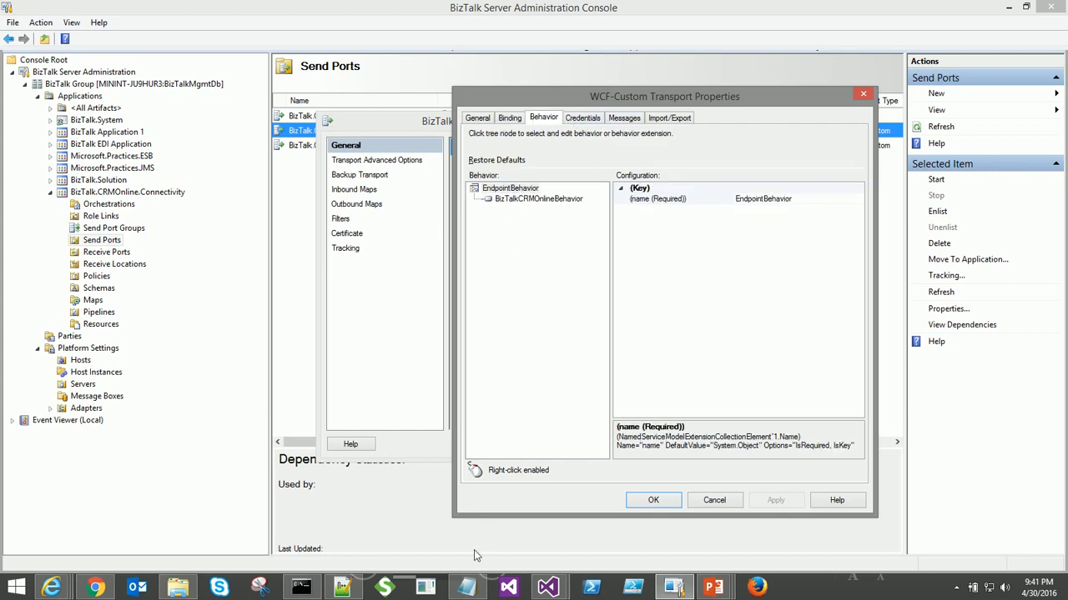
{"action": "mouse_move", "coordinate": [548, 587]}
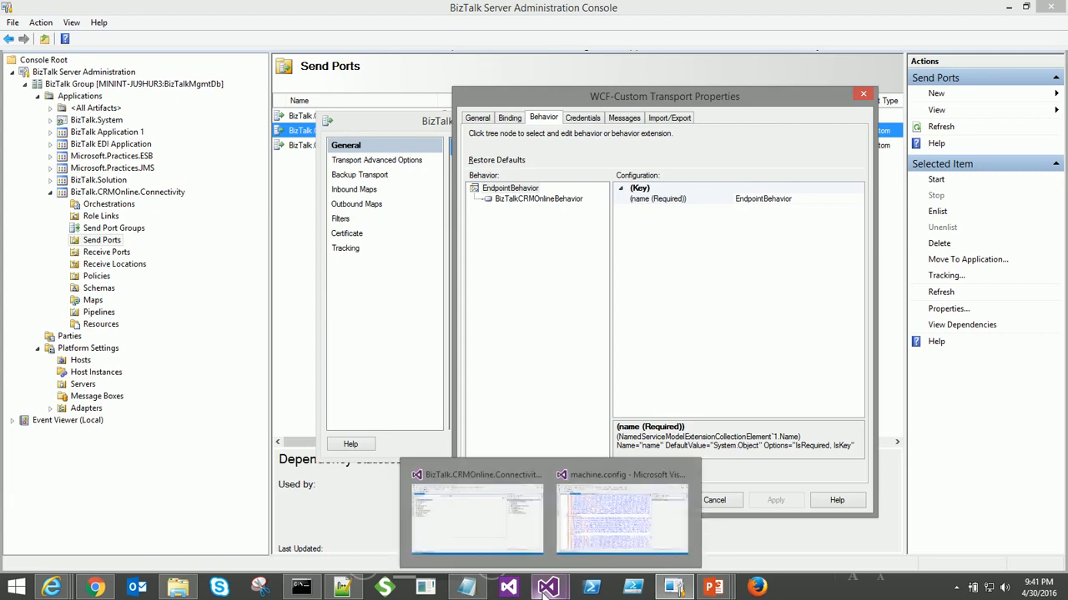
{"action": "left_click", "coordinate": [589, 540]}
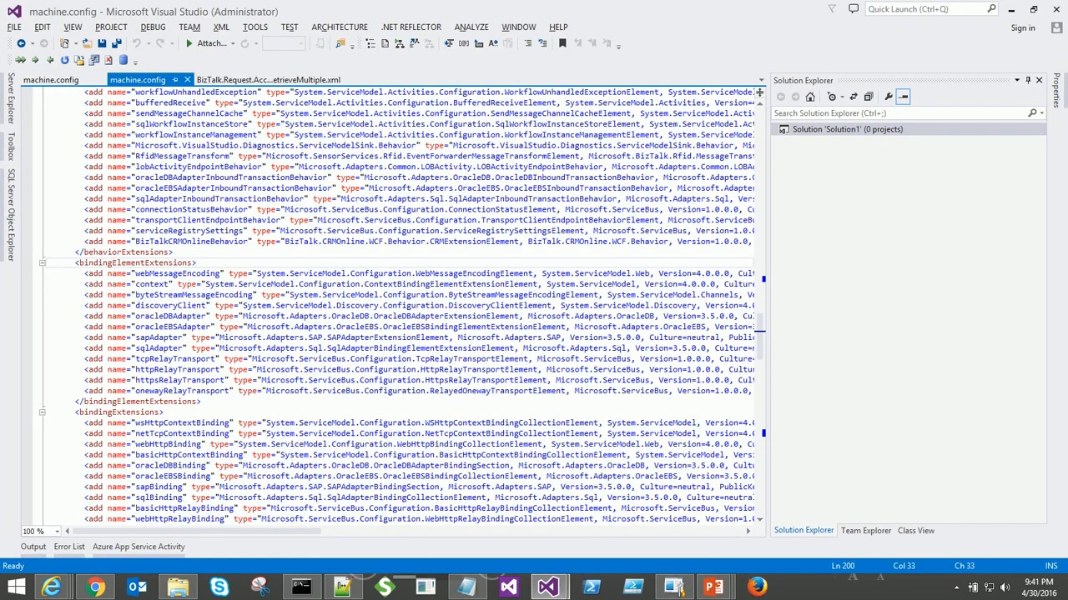
{"action": "key", "text": "alt+Tab"}
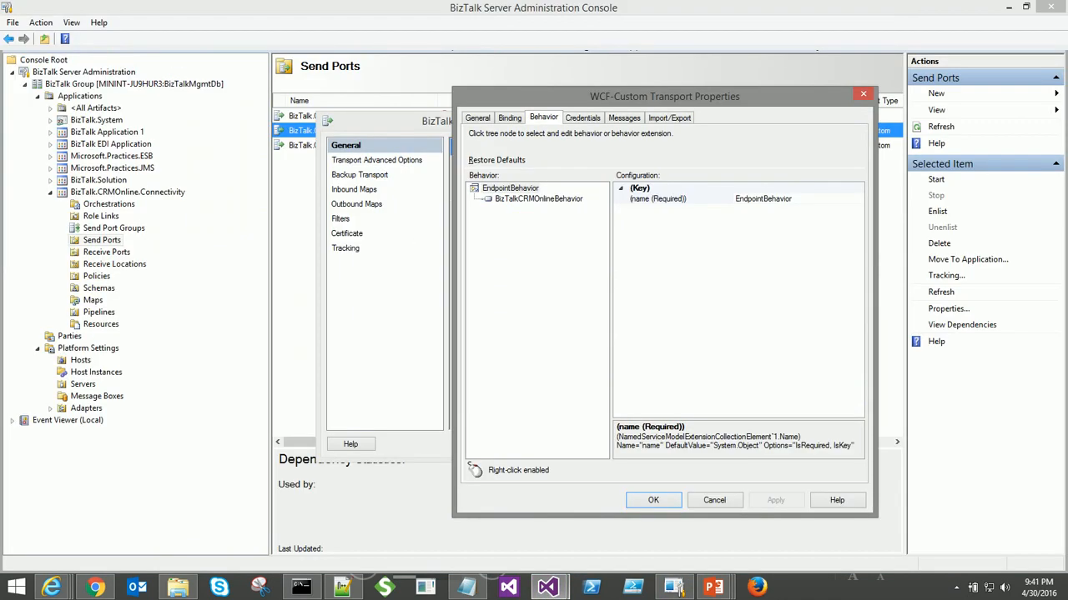
- Show the BizTalkCRMOnlineBehavior grid and read the UserName, Password and CRMUri details
{"action": "left_click", "coordinate": [527, 205]}
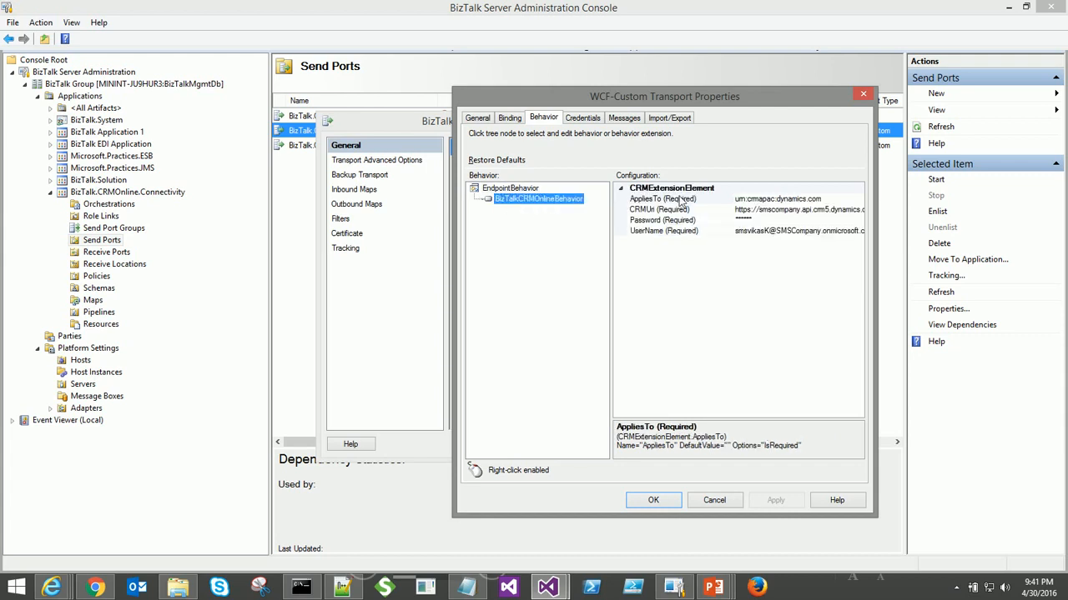
{"action": "left_click_drag", "start_coordinate": [612, 214], "coordinate": [557, 213]}
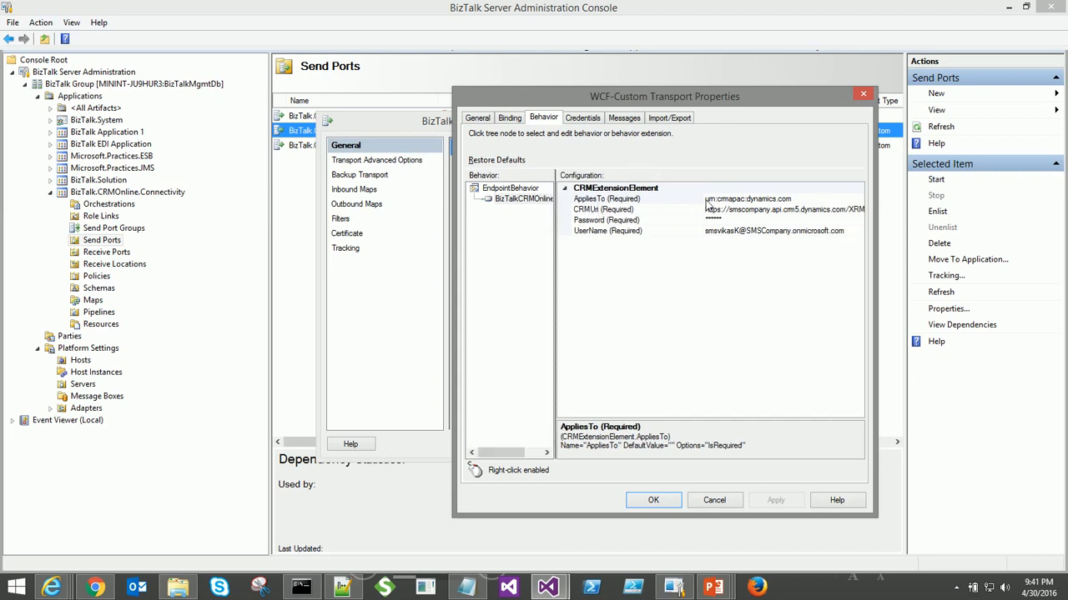
{"action": "left_click_drag", "start_coordinate": [706, 204], "coordinate": [665, 213]}
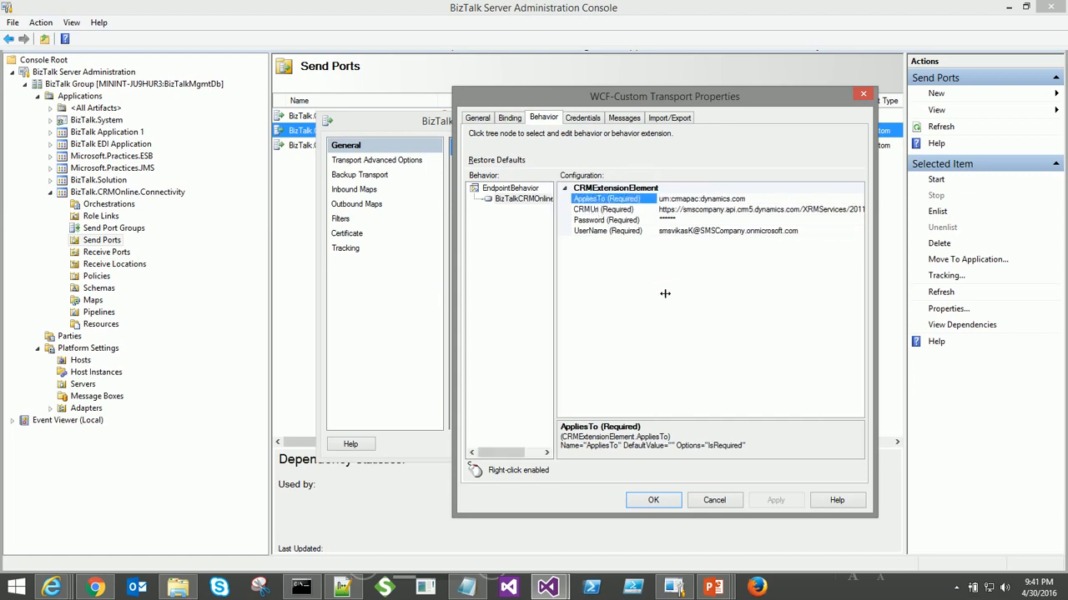
{"action": "left_click", "coordinate": [600, 232]}
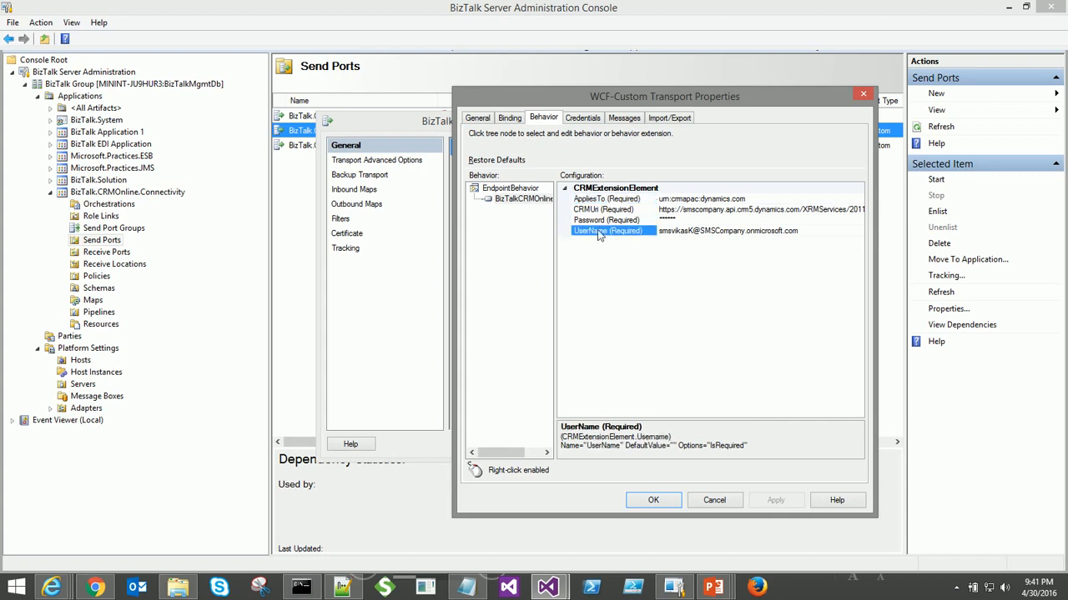
{"action": "left_click", "coordinate": [601, 221]}
{"action": "left_click", "coordinate": [602, 211]}
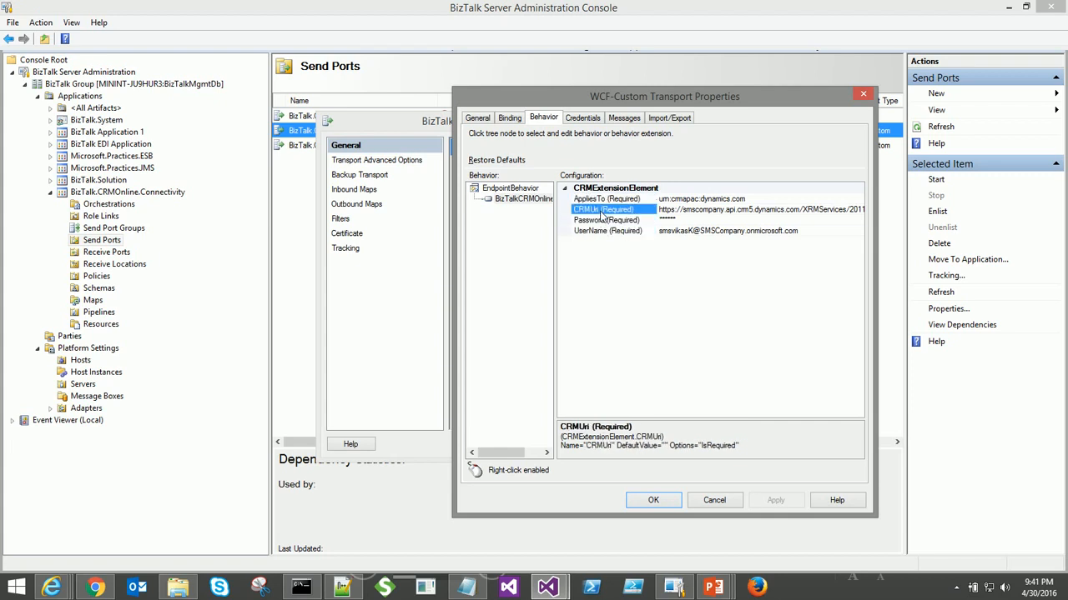
- Widen the window and grid to read full UserName, Password and AppliesTo values
{"action": "left_click_drag", "start_coordinate": [882, 248], "coordinate": [984, 247]}
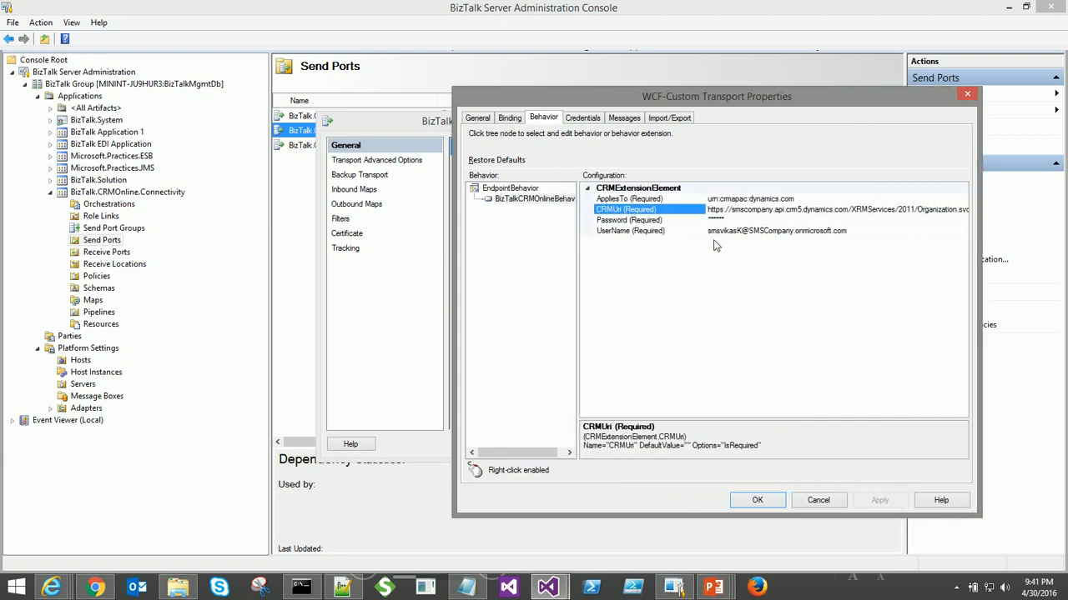
{"action": "left_click_drag", "start_coordinate": [715, 227], "coordinate": [669, 227]}
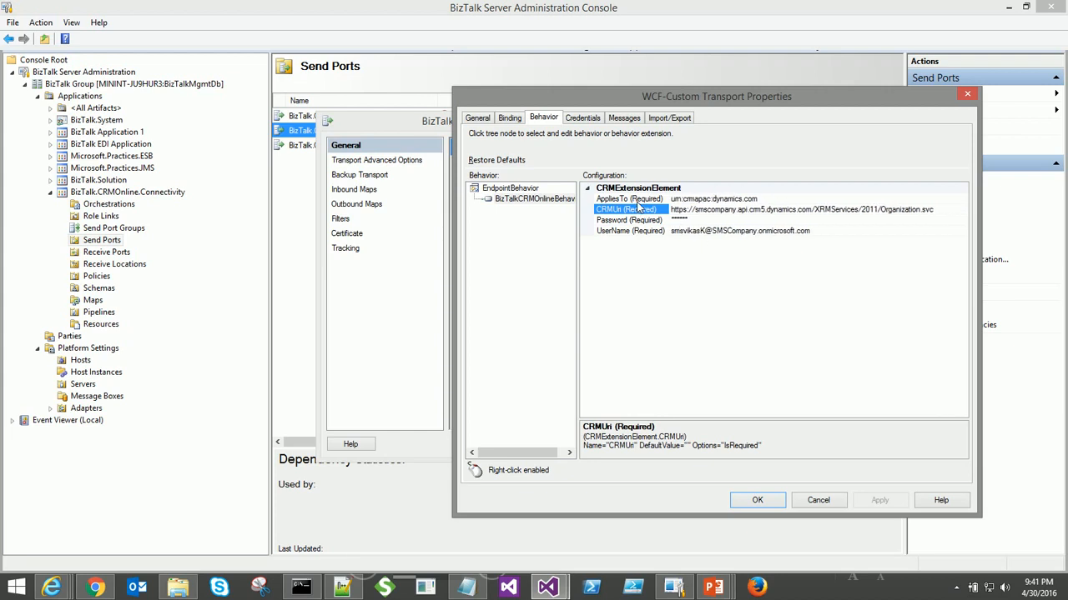
{"action": "left_click", "coordinate": [633, 231]}
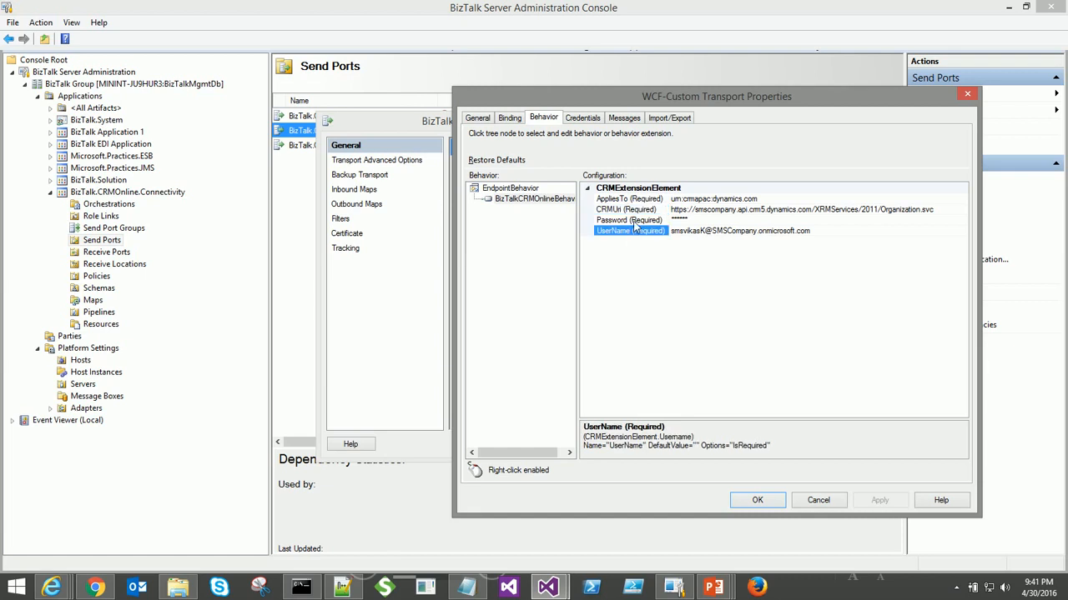
{"action": "left_click", "coordinate": [634, 221]}
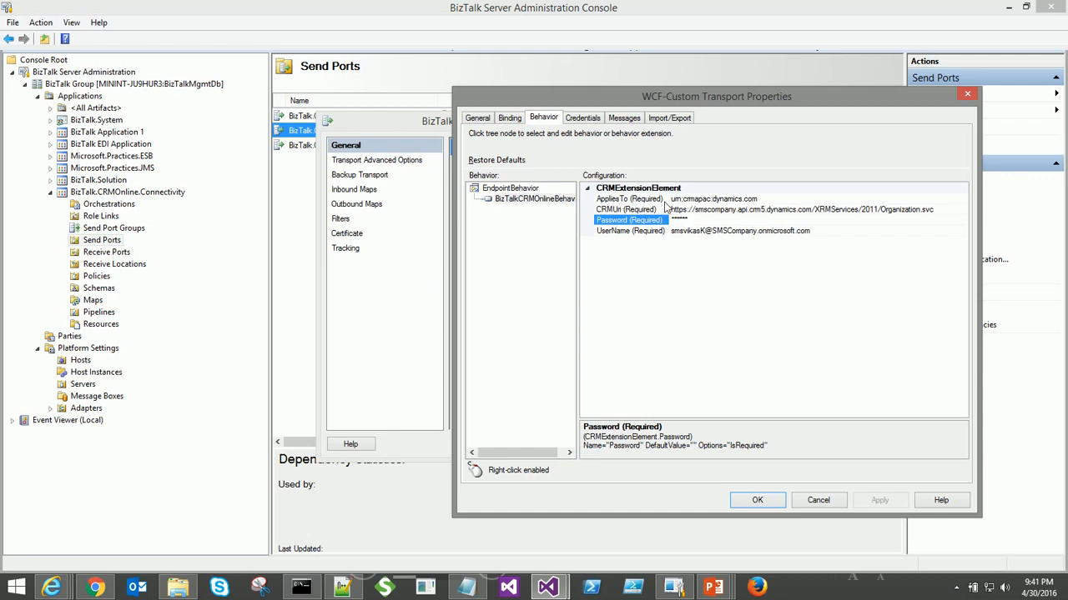
{"action": "left_click", "coordinate": [633, 200]}
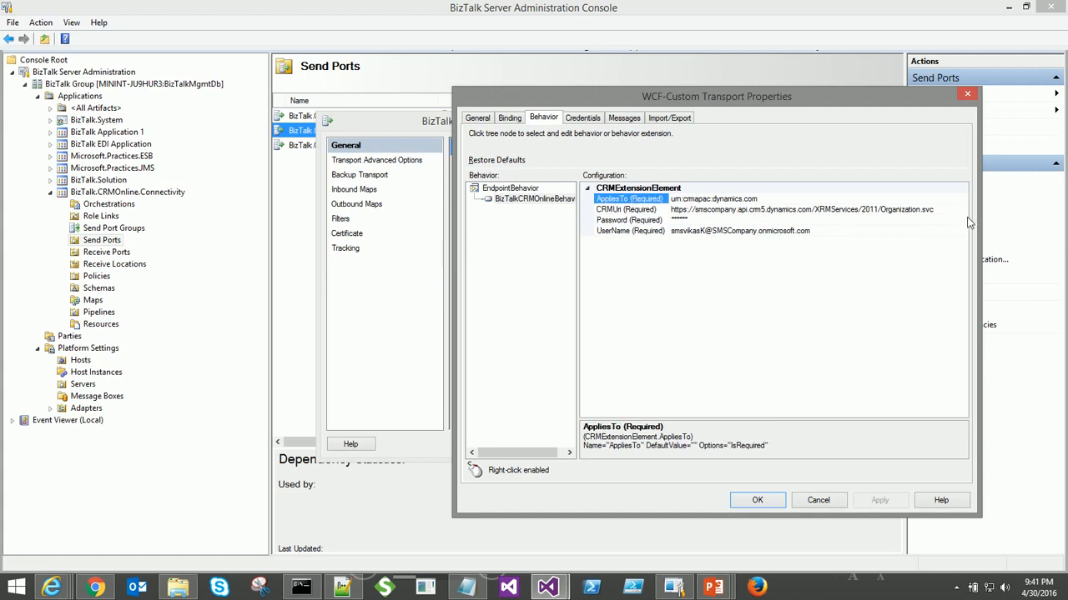
{"action": "left_click", "coordinate": [52, 587]}
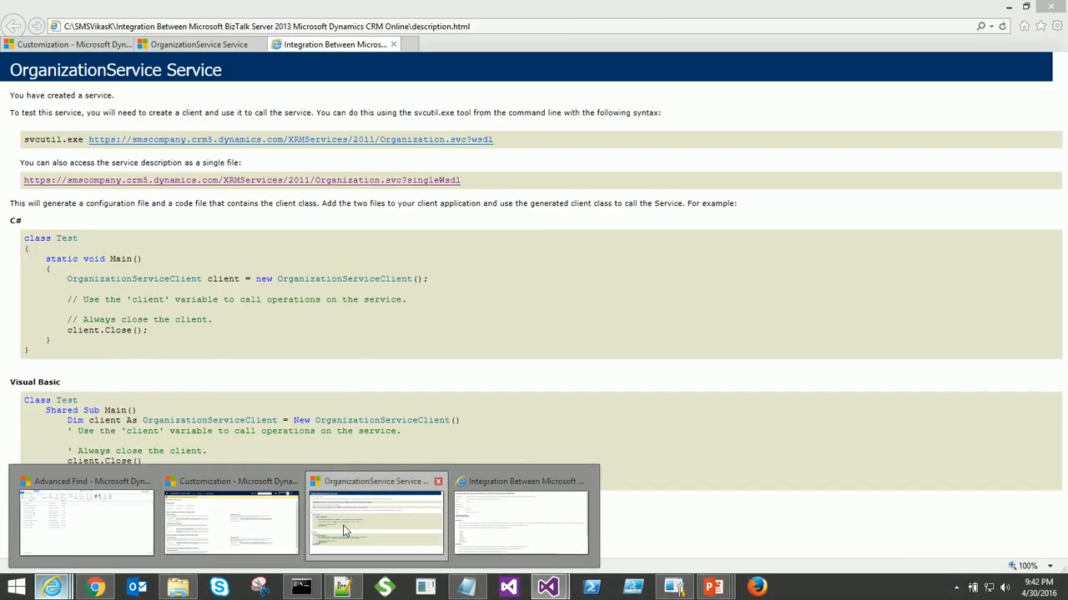
- Find 'AppliesTo' in the Organization.svc single WSDL and select urn:crmapac:dynamics.com
{"action": "left_click", "coordinate": [342, 525]}
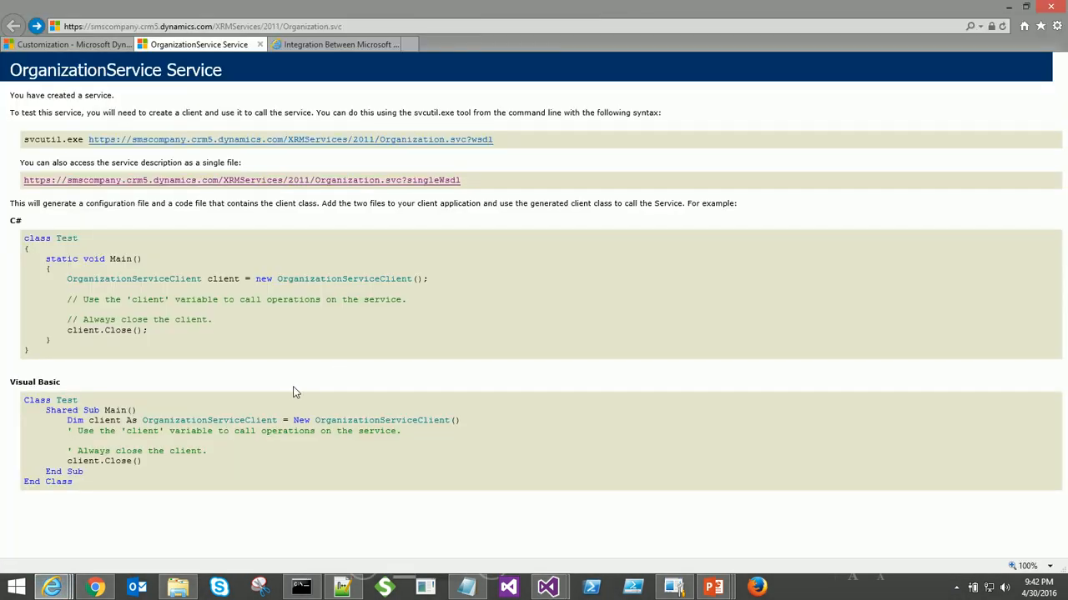
{"action": "left_click", "coordinate": [292, 180]}
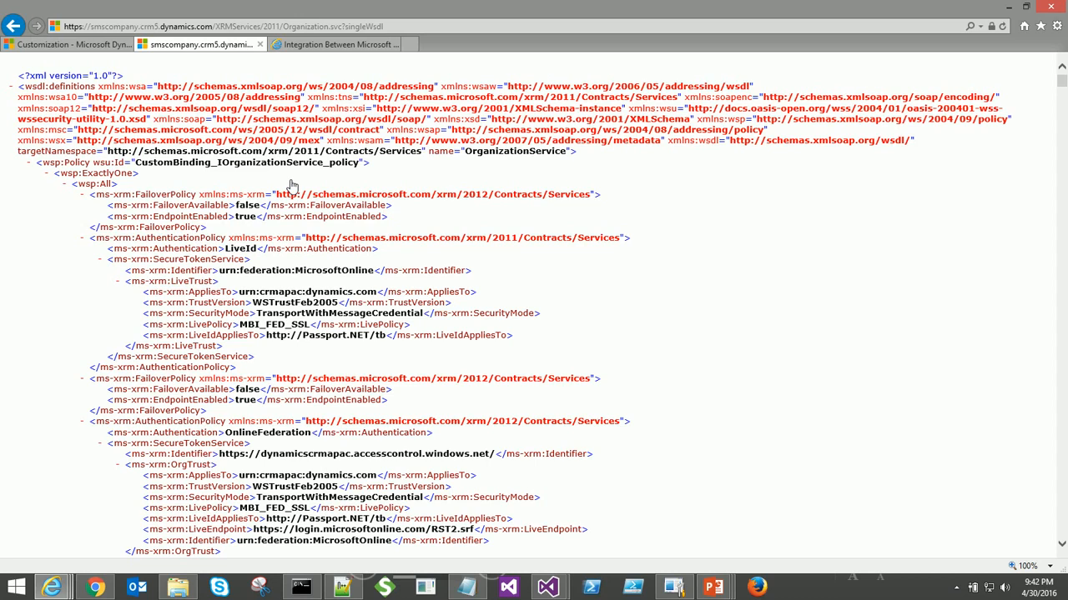
{"action": "key", "text": "ctrl+f"}
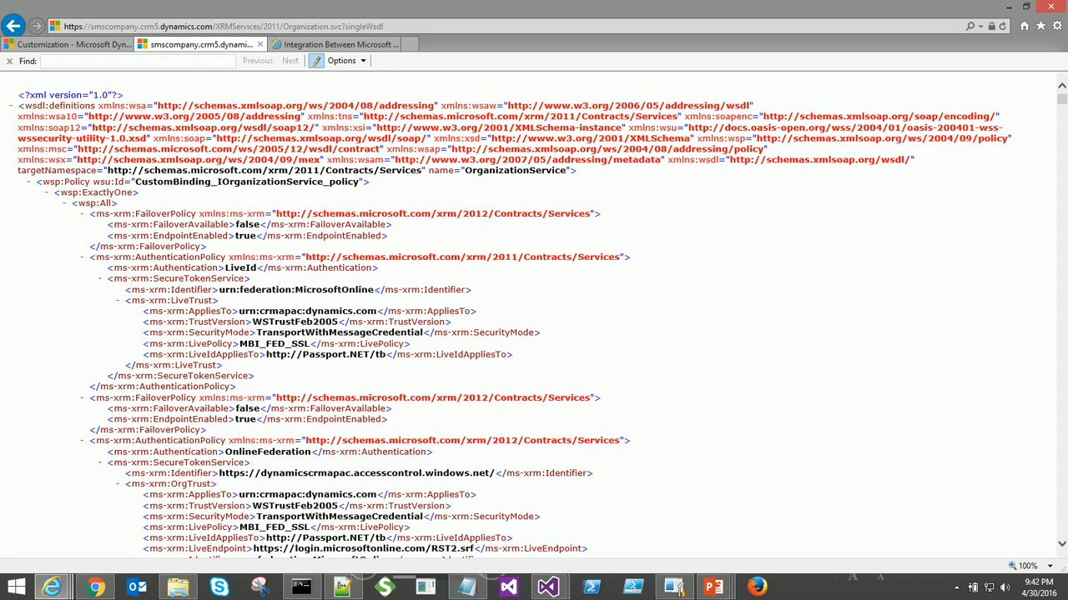
{"action": "type", "text": "Applies"}
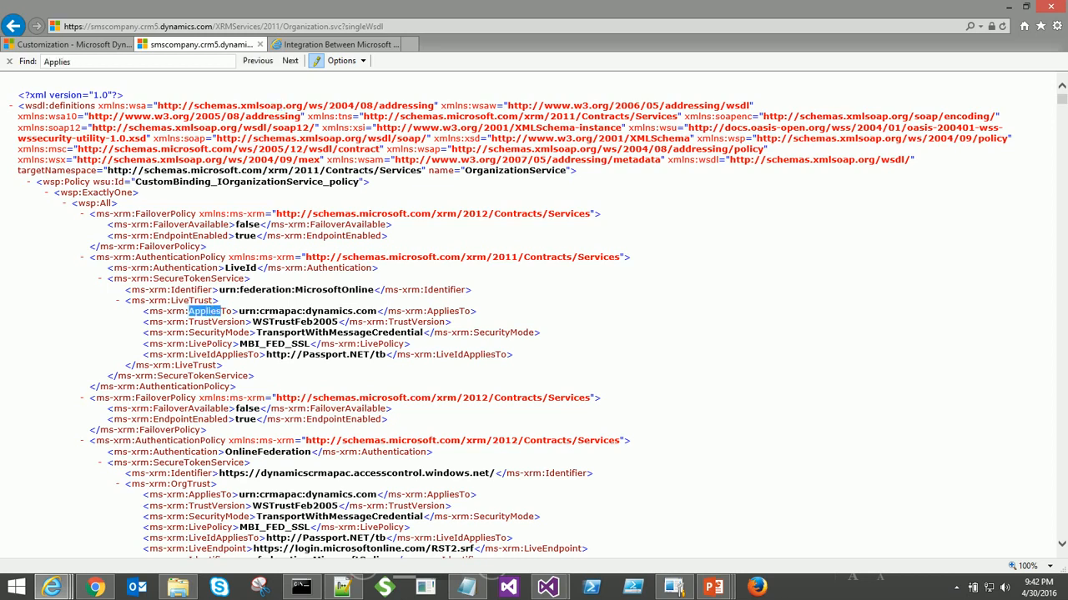
{"action": "type", "text": "To"}
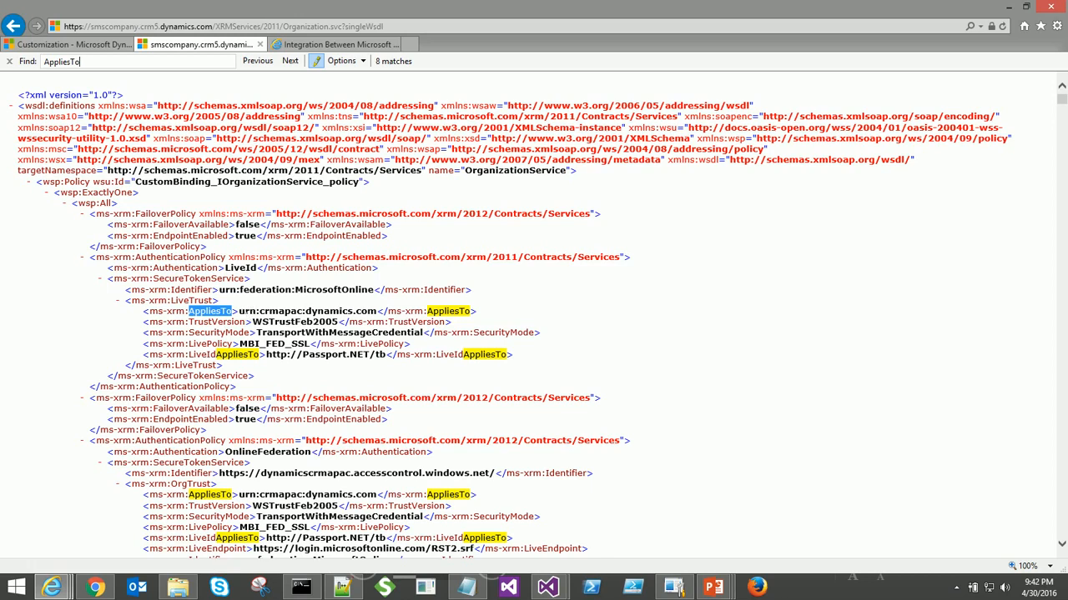
{"action": "left_click_drag", "start_coordinate": [239, 311], "coordinate": [377, 311]}
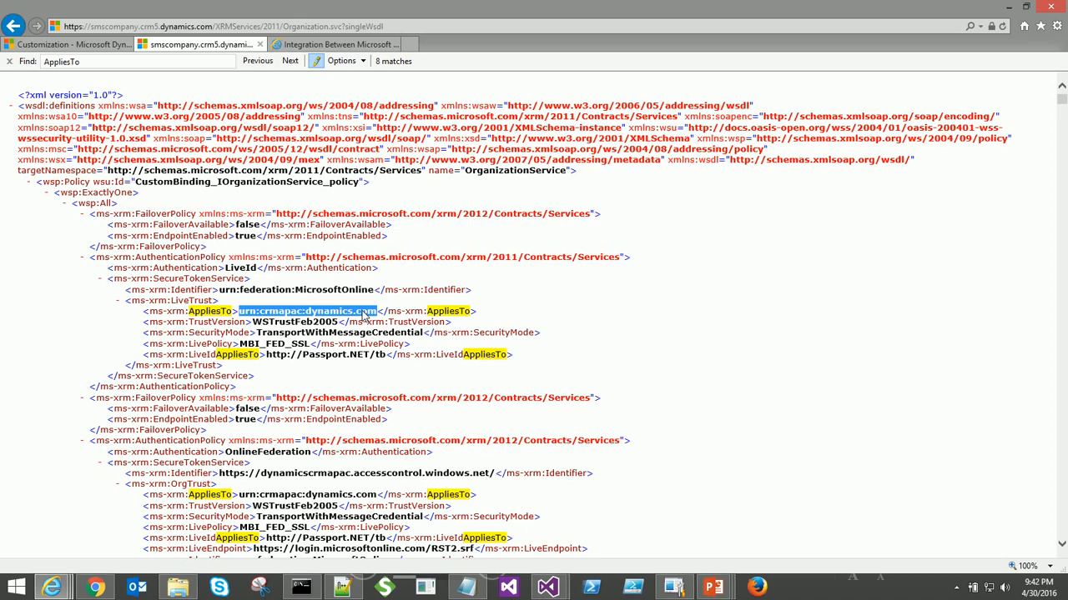
{"action": "key", "text": "alt+Tab"}
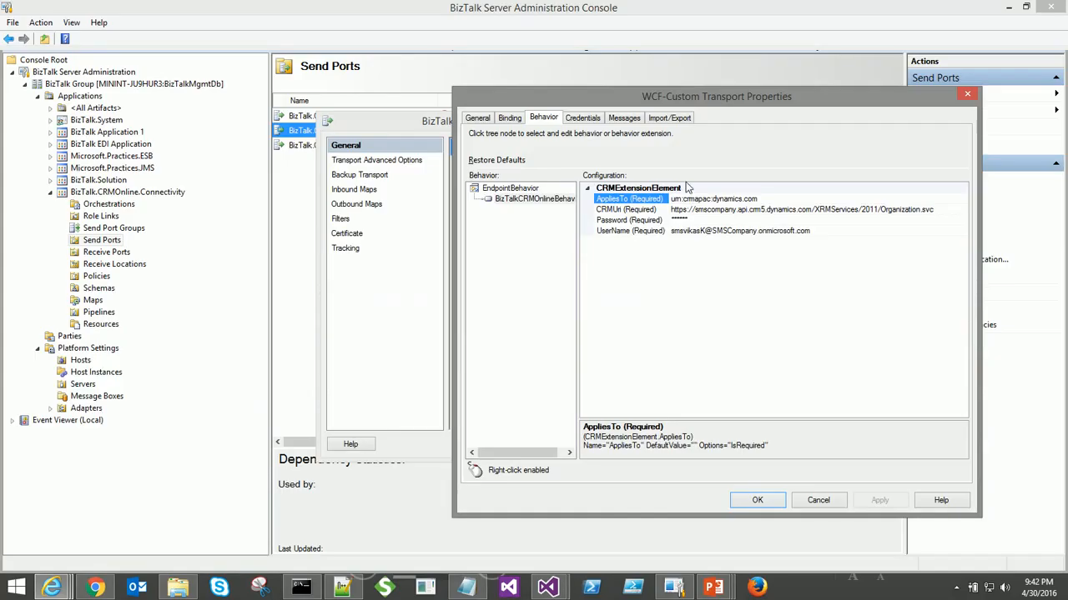
- Enter the CRM account password, review the Credentials, Messages, Import/Export and General tabs, and save
{"action": "left_click", "coordinate": [638, 221]}
{"action": "type", "text": "P@ssword"}
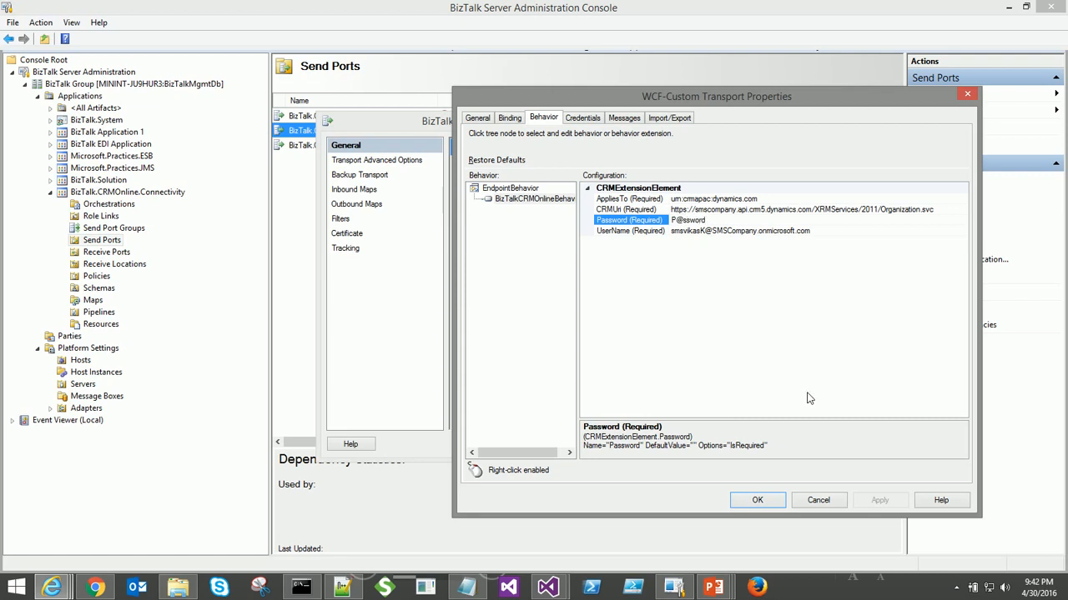
{"action": "left_click", "coordinate": [584, 121]}
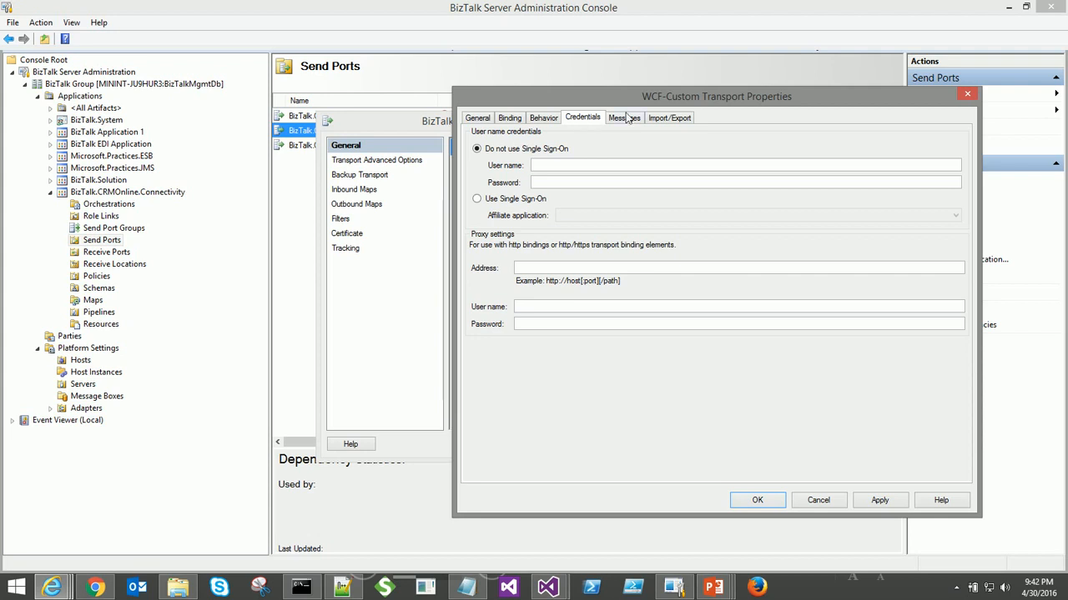
{"action": "left_click", "coordinate": [625, 119]}
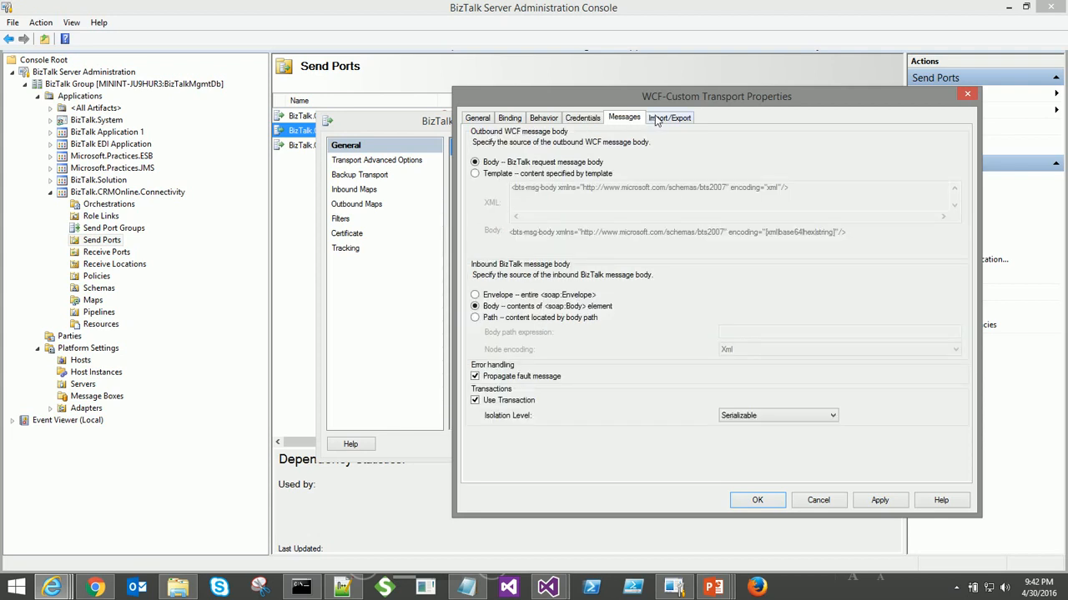
{"action": "left_click", "coordinate": [659, 120]}
{"action": "left_click", "coordinate": [482, 122]}
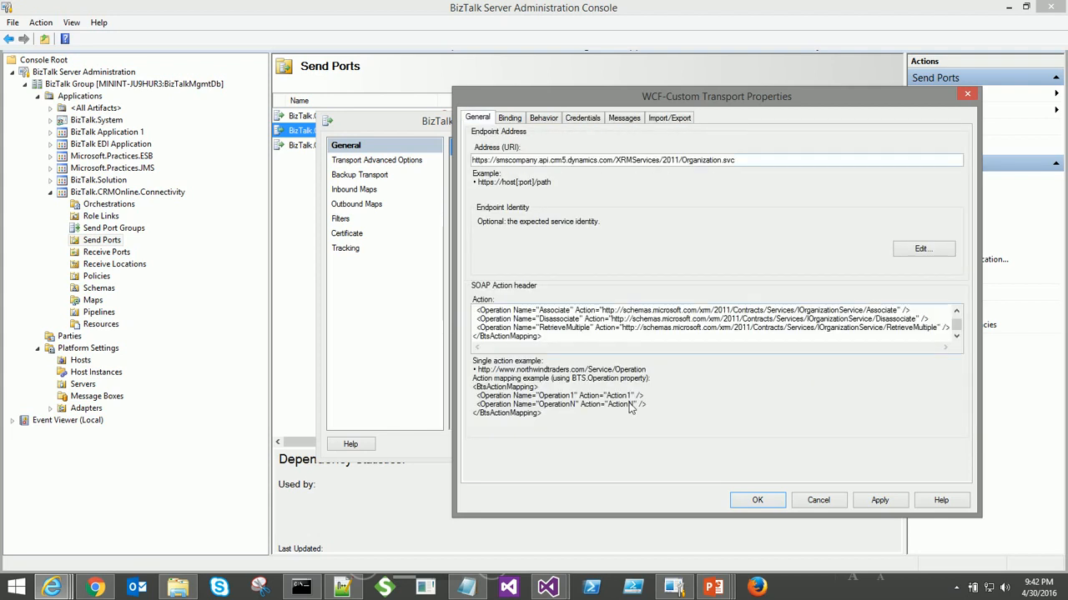
{"action": "left_click", "coordinate": [758, 501]}
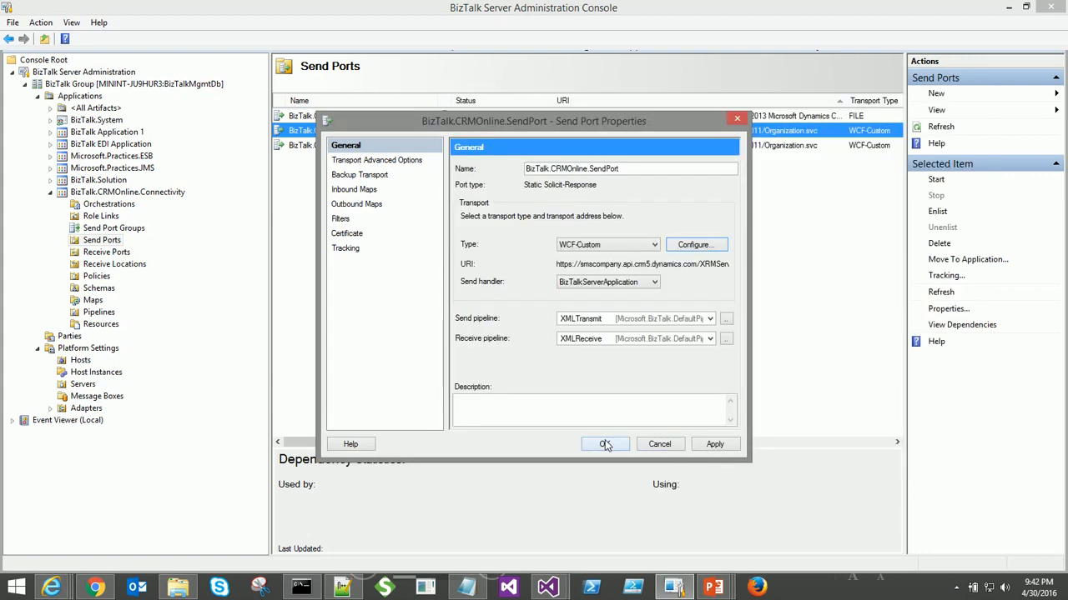
{"action": "left_click", "coordinate": [604, 445]}
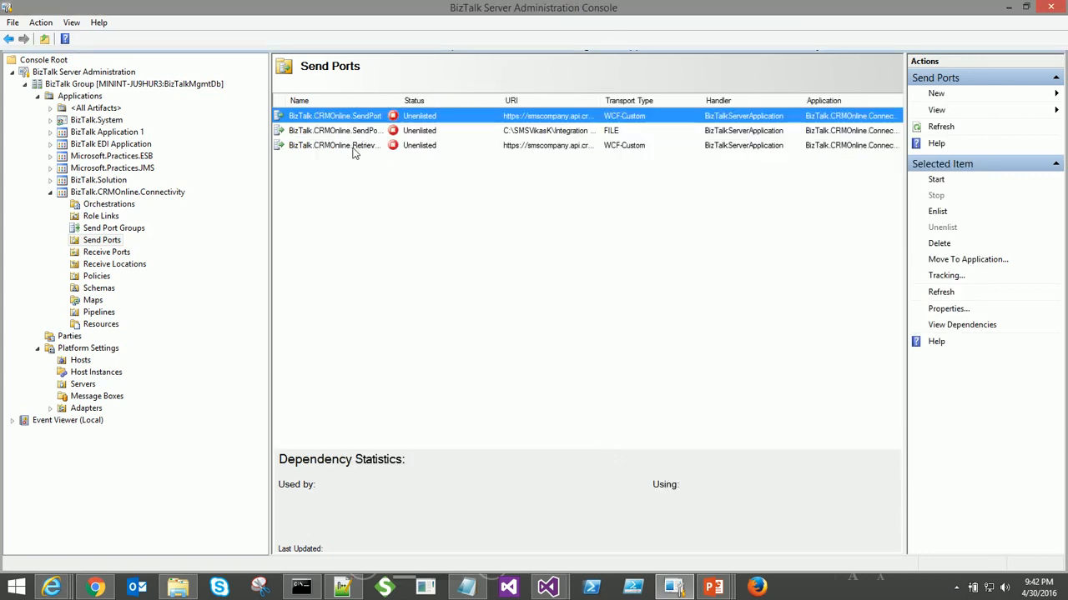
- Enter the account password in RetrieveMultiple.SendPort's BizTalkCRMOnlineBehavior and save its transport settings
{"action": "double_click", "coordinate": [351, 147]}
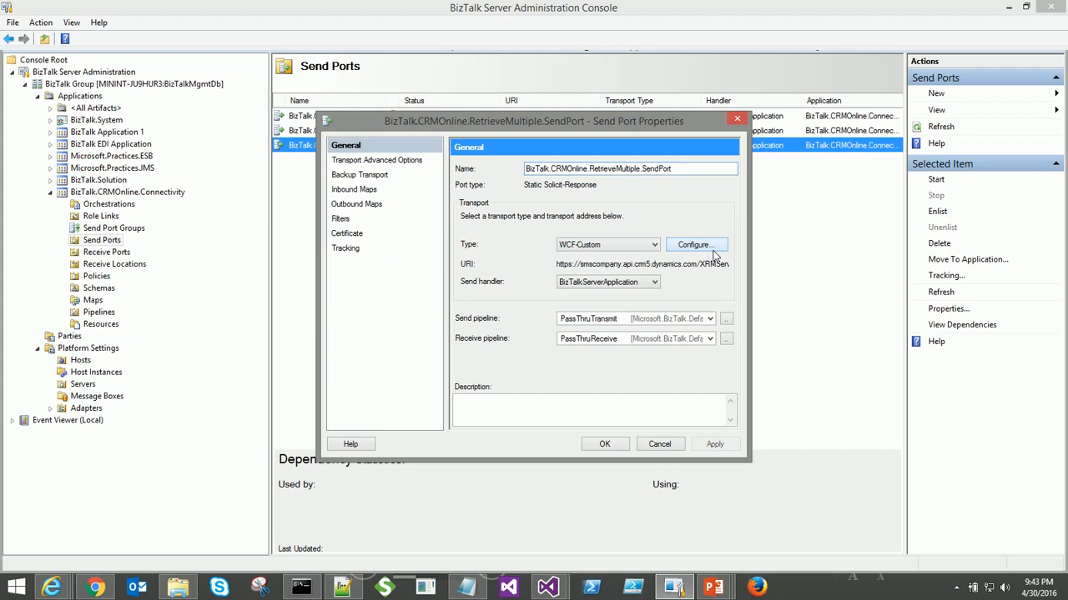
{"action": "left_click", "coordinate": [711, 248]}
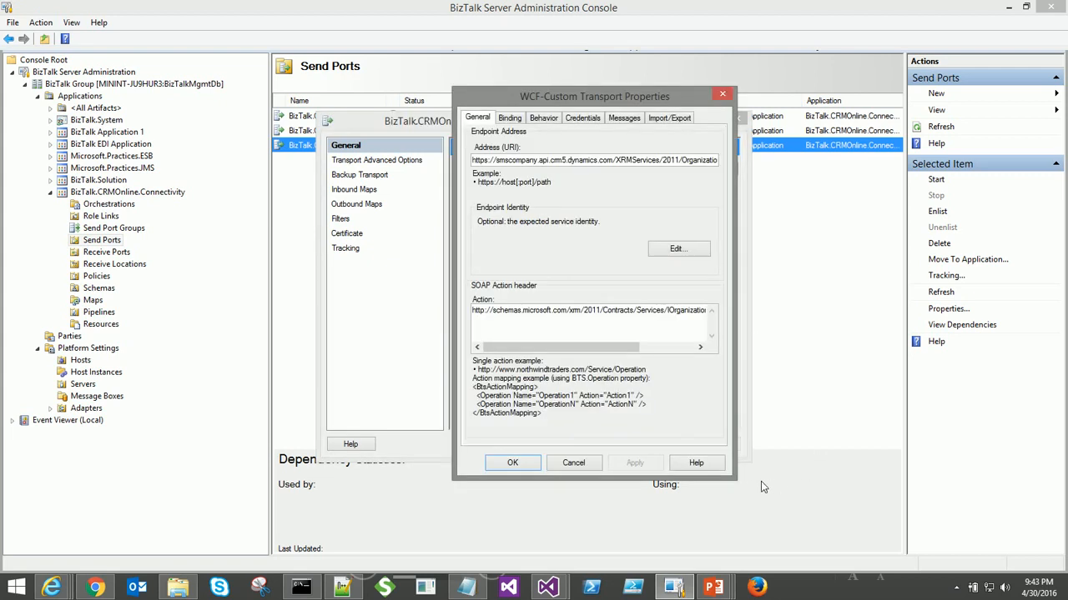
{"action": "left_click_drag", "start_coordinate": [810, 470], "coordinate": [889, 440]}
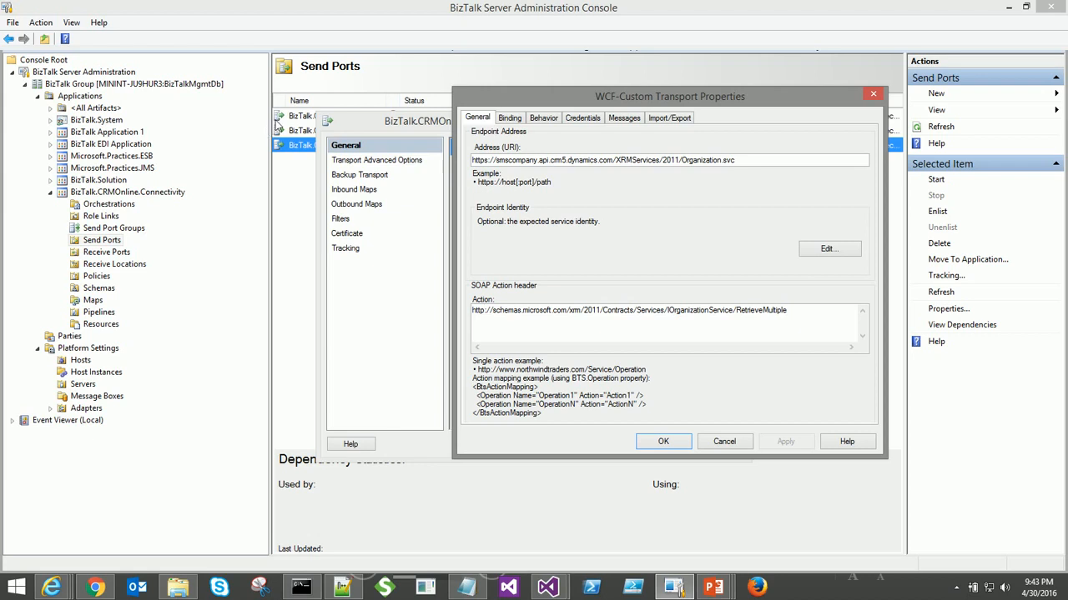
{"action": "left_click", "coordinate": [551, 120]}
{"action": "left_click", "coordinate": [538, 198]}
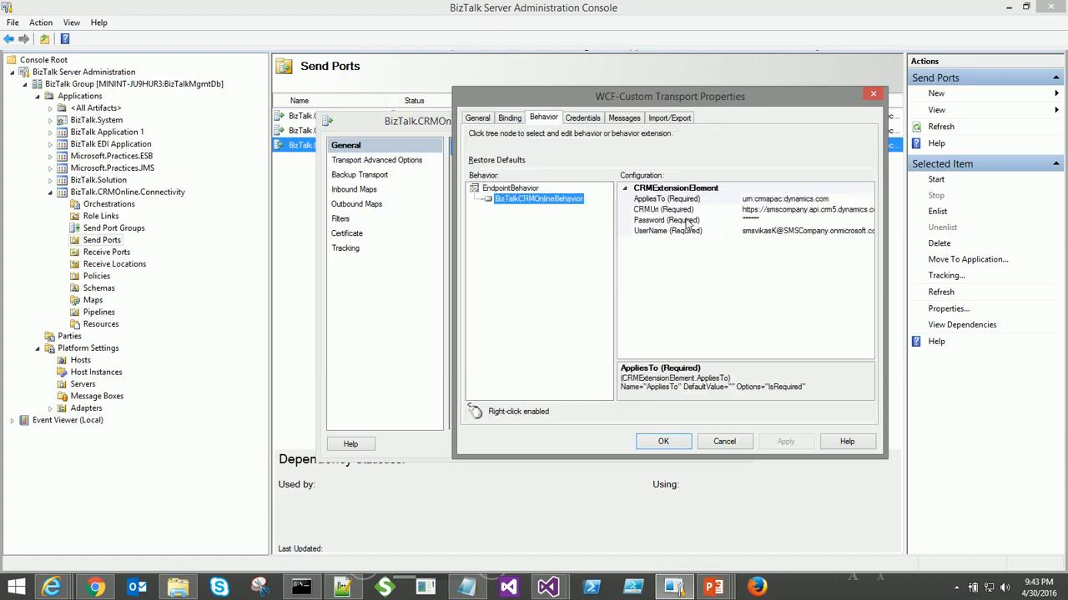
{"action": "left_click", "coordinate": [684, 221]}
{"action": "type", "text": "P@ssword"}
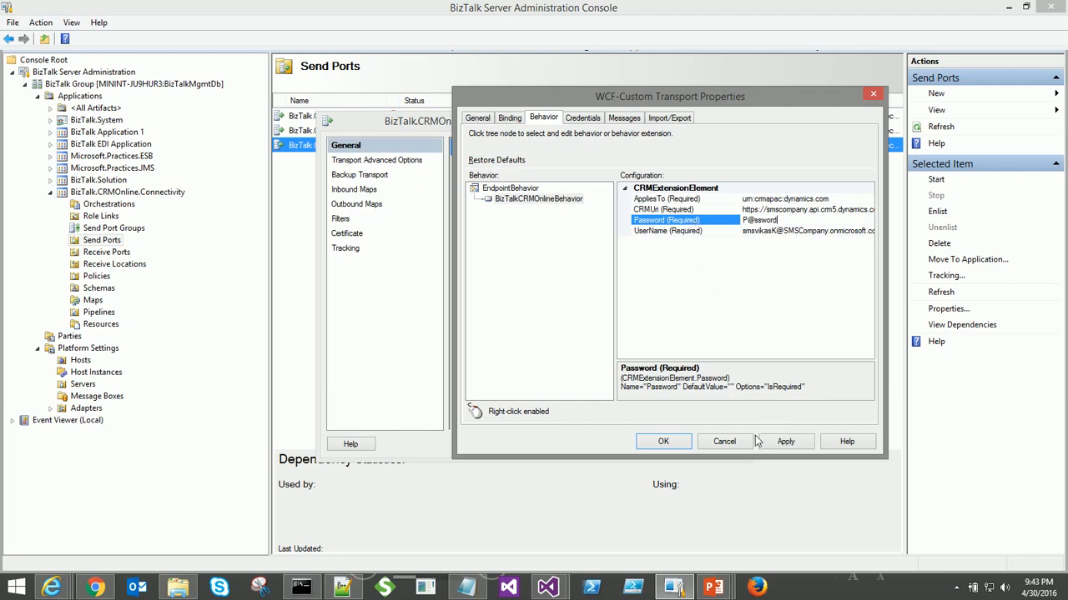
{"action": "left_click", "coordinate": [658, 443]}
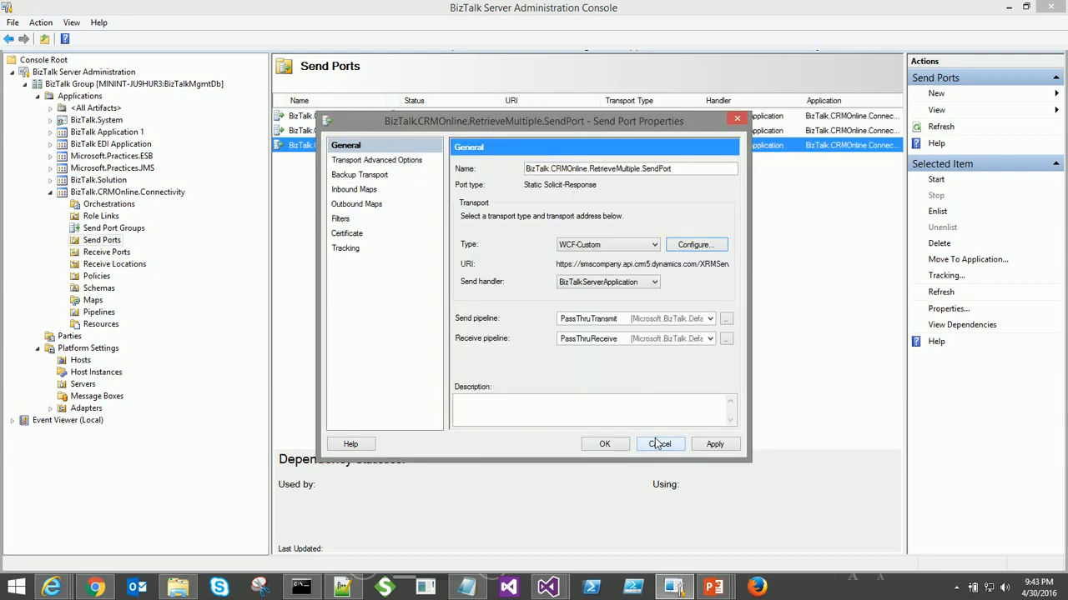
{"action": "left_click", "coordinate": [614, 447]}
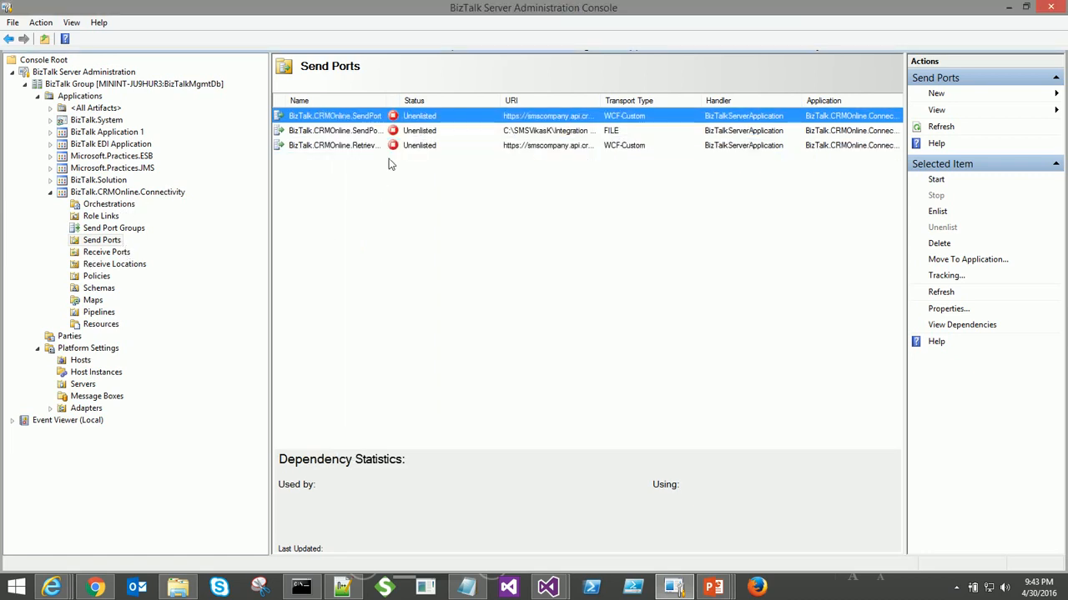
- Widen the Name column and review the RetrieveMultiple send port's filters
{"action": "left_click_drag", "start_coordinate": [386, 102], "coordinate": [442, 102]}
{"action": "left_click", "coordinate": [367, 136]}
{"action": "left_click", "coordinate": [370, 146], "text": "shift"}
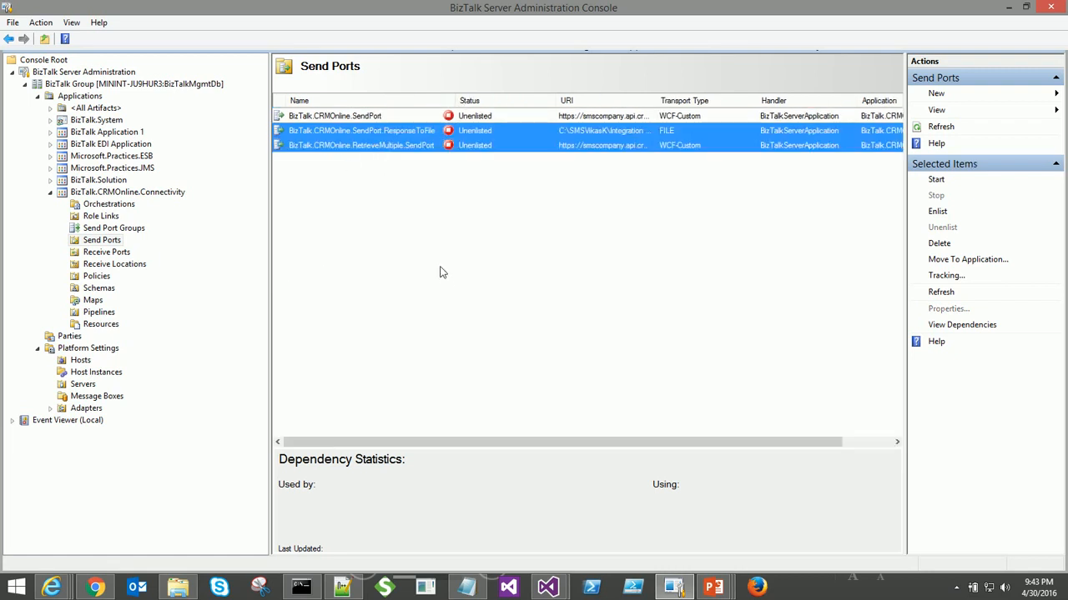
{"action": "left_click", "coordinate": [374, 147]}
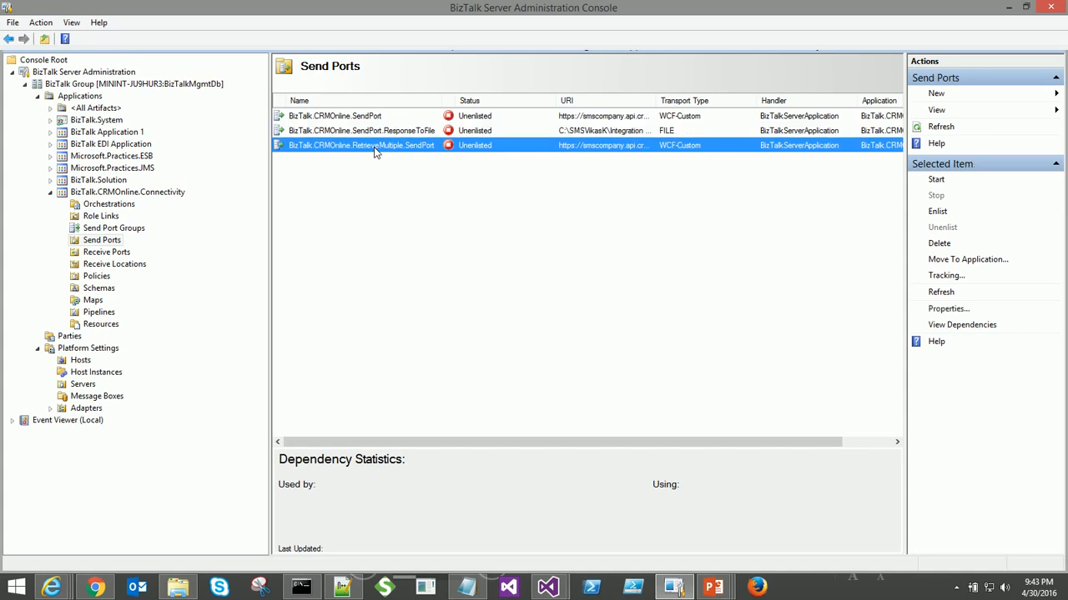
{"action": "double_click", "coordinate": [375, 147]}
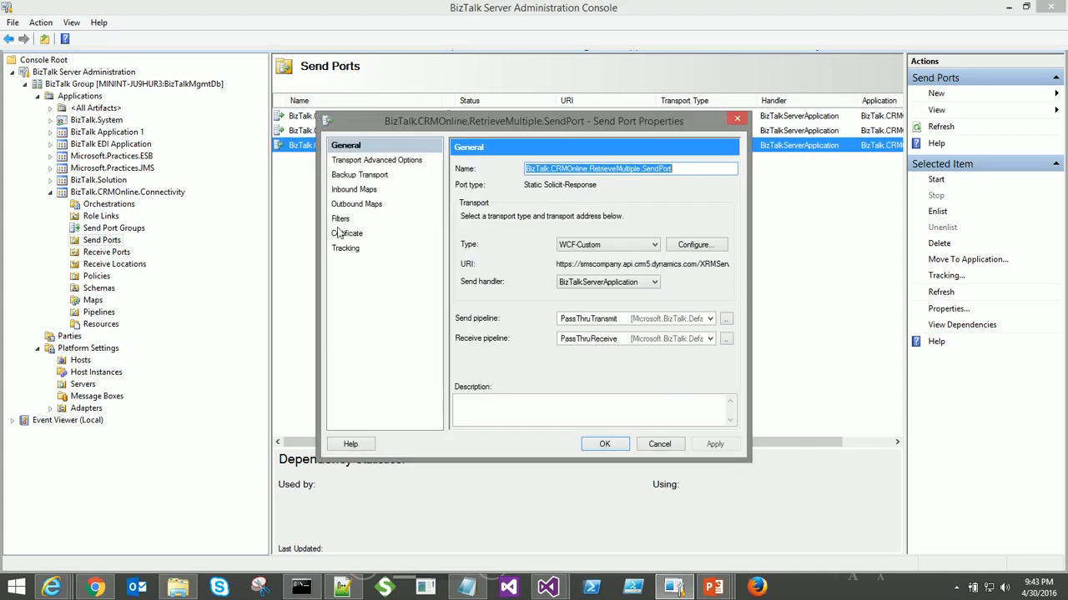
{"action": "left_click", "coordinate": [343, 219]}
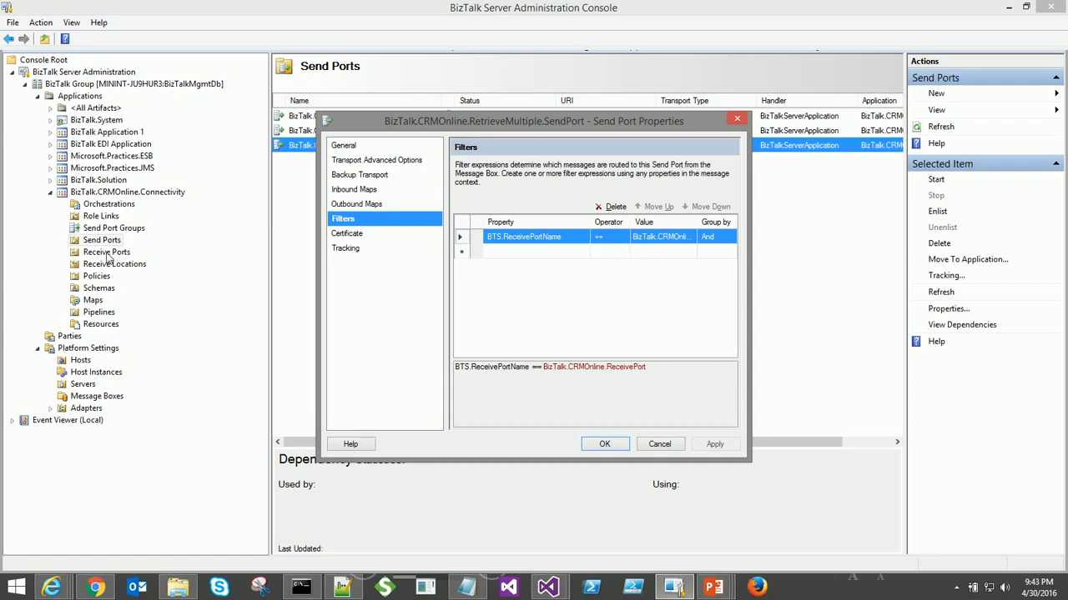
{"action": "left_click", "coordinate": [604, 445]}
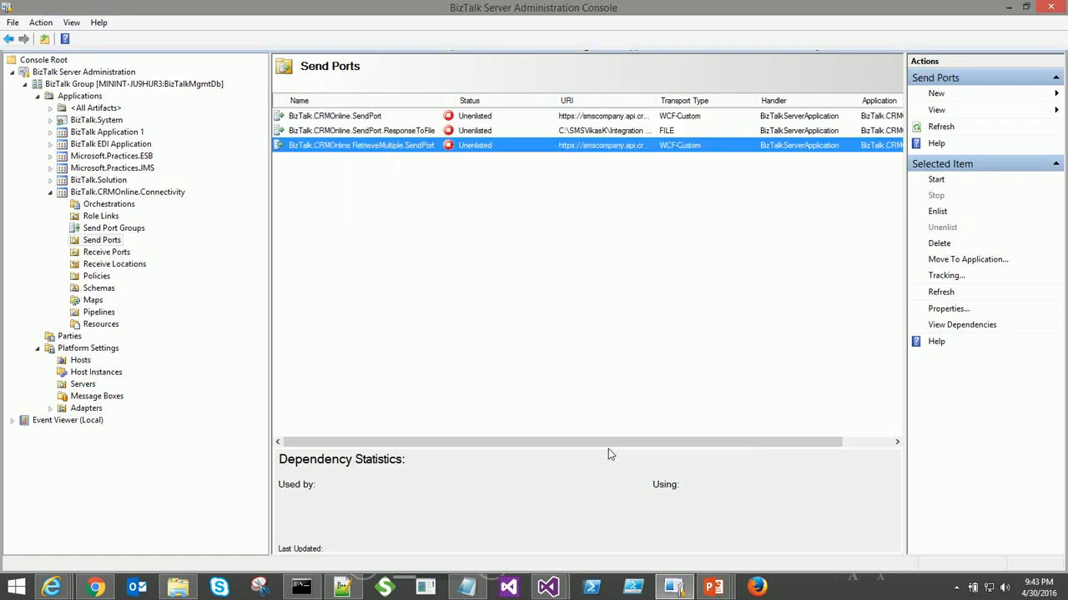
- Review the ResponseToFile filters matching BTS.SPName BizTalk.CRMOnline.SendPort or RetrieveMultiple.SendPort
{"action": "double_click", "coordinate": [403, 131]}
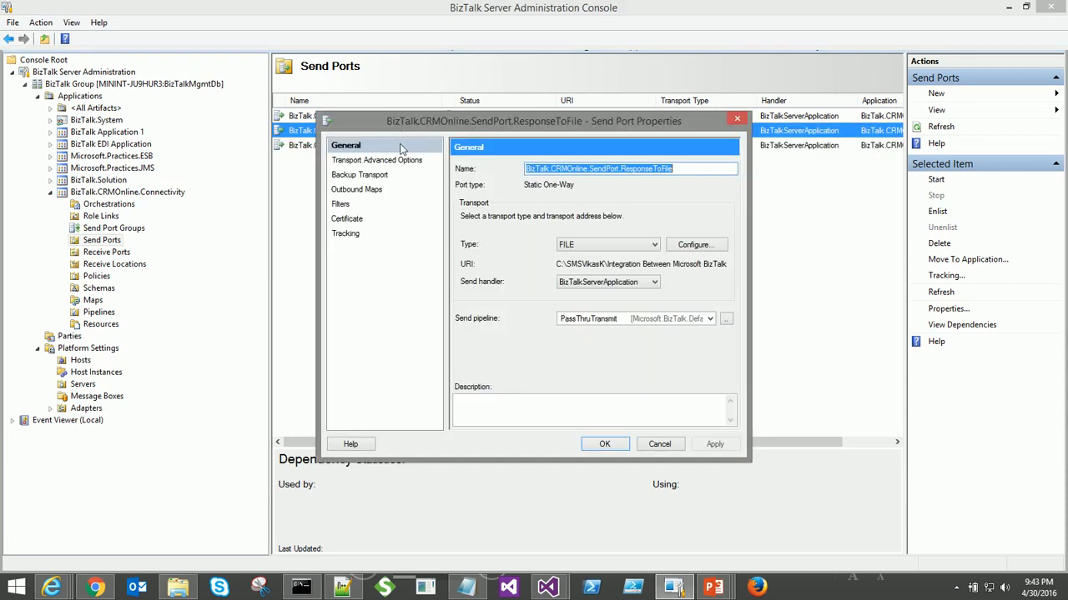
{"action": "left_click", "coordinate": [337, 205]}
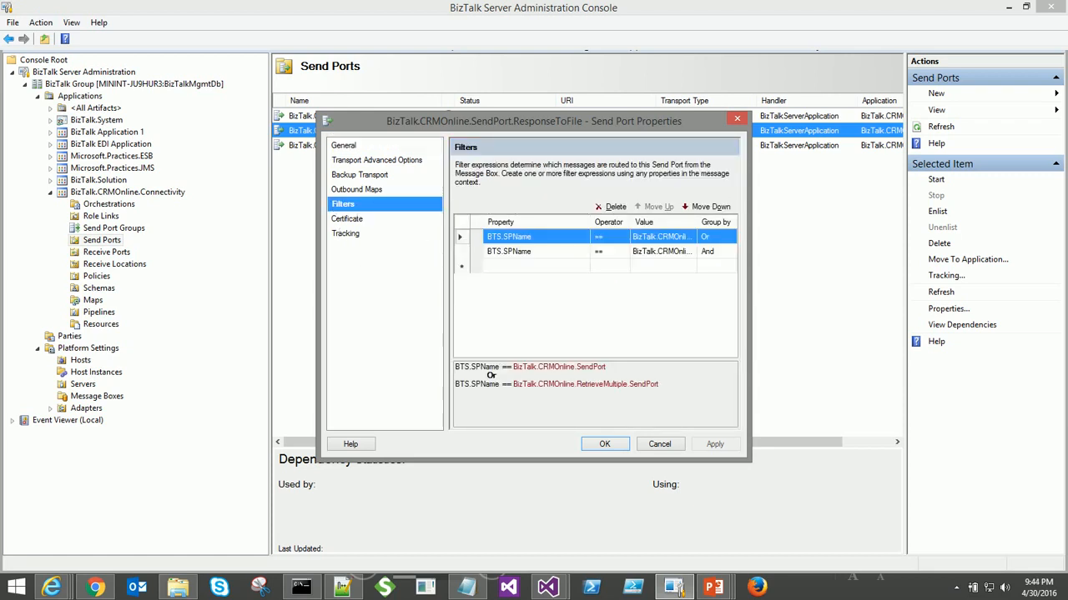
{"action": "left_click", "coordinate": [491, 375]}
{"action": "key", "text": "ctrl+a"}
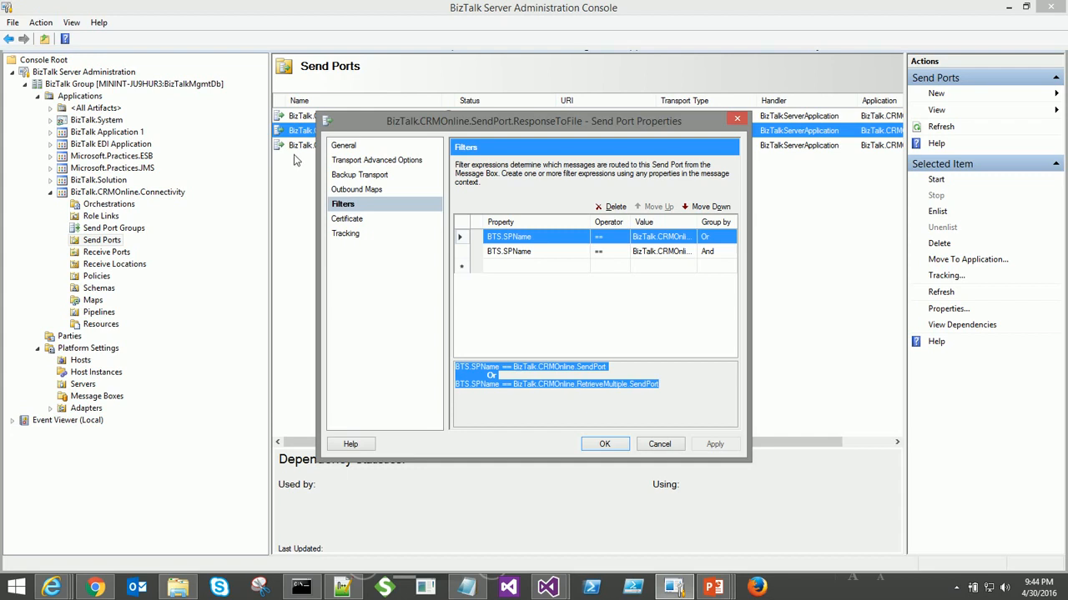
{"action": "left_click", "coordinate": [604, 445]}
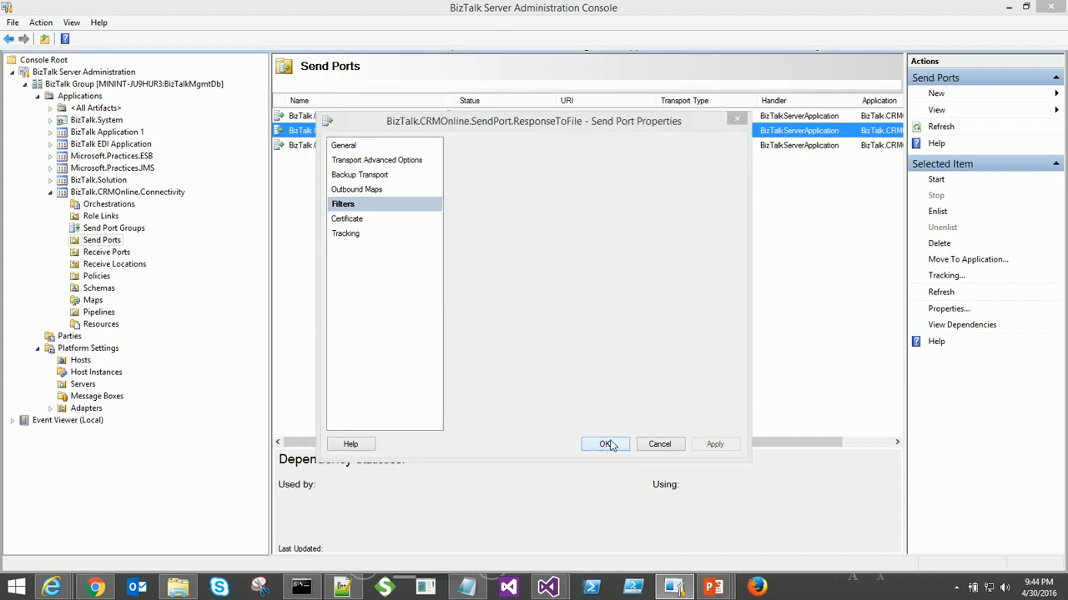
- Start the BizTalk.CRMOnline.Connectivity application
{"action": "right_click", "coordinate": [115, 193]}
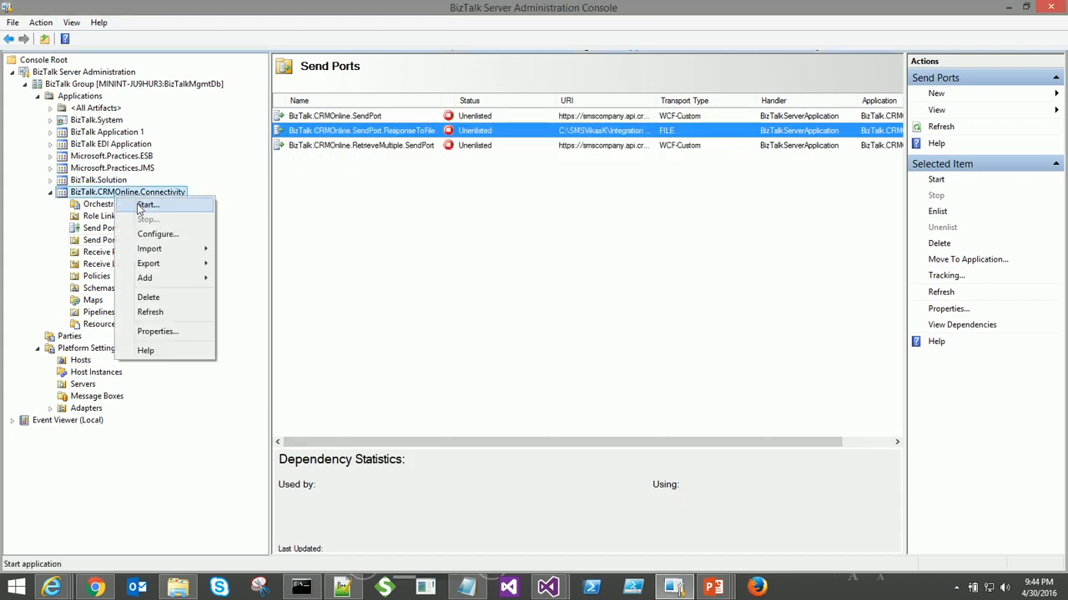
{"action": "left_click", "coordinate": [137, 205]}
{"action": "left_click", "coordinate": [516, 287]}
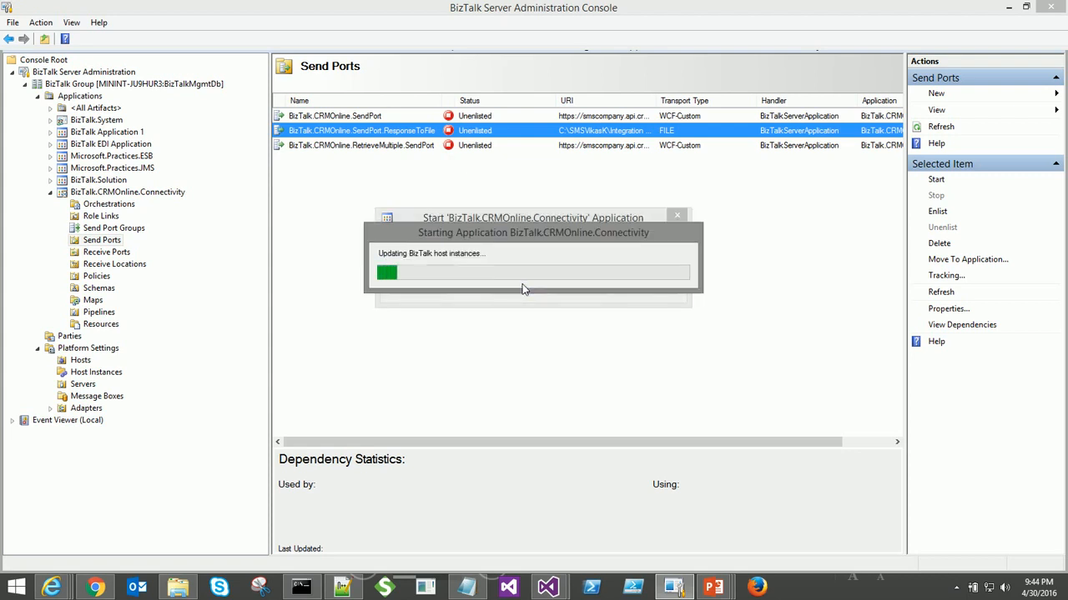
- Restart the BizTalkServerApplication host instance
{"action": "left_click", "coordinate": [105, 374]}
{"action": "right_click", "coordinate": [543, 105]}
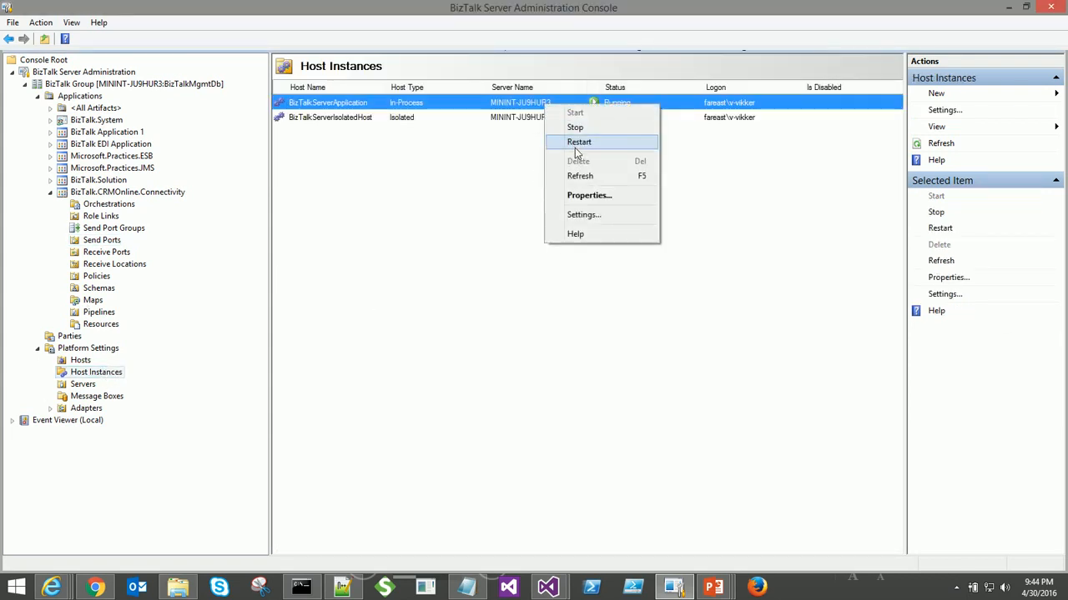
{"action": "left_click", "coordinate": [575, 143]}
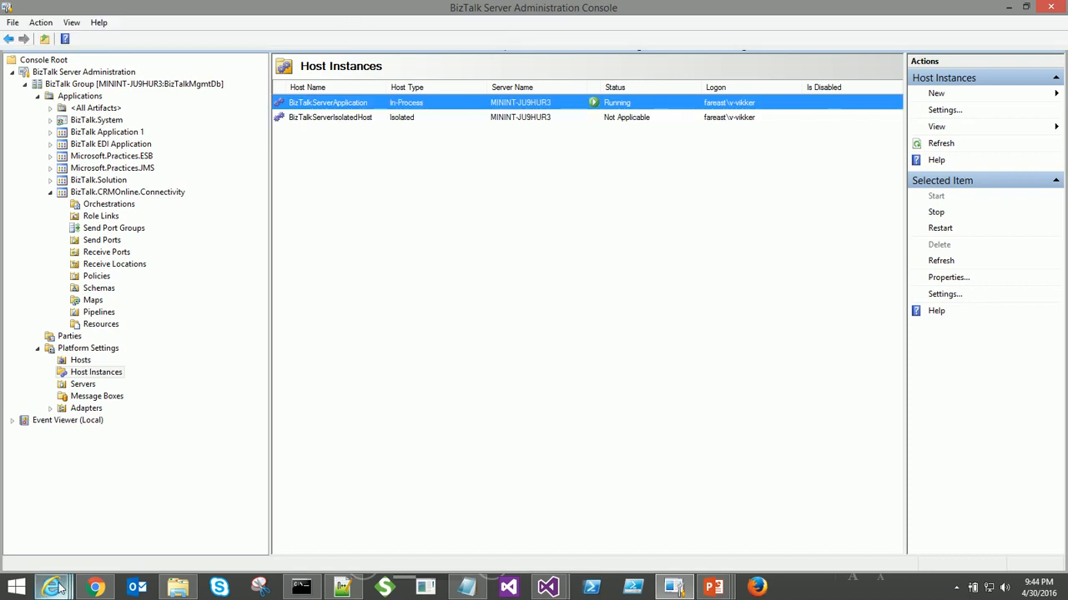
{"action": "mouse_move", "coordinate": [57, 588]}
{"action": "mouse_move", "coordinate": [131, 545]}
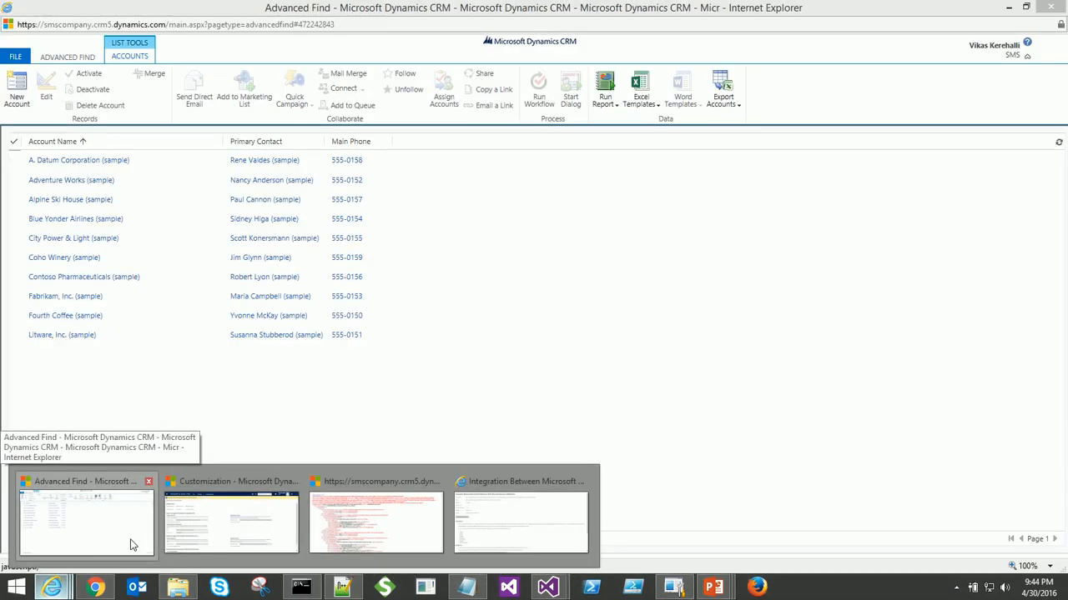
- Run the Advanced Find Accounts query to check its results, then go to Edit Columns
{"action": "left_click", "coordinate": [149, 494]}
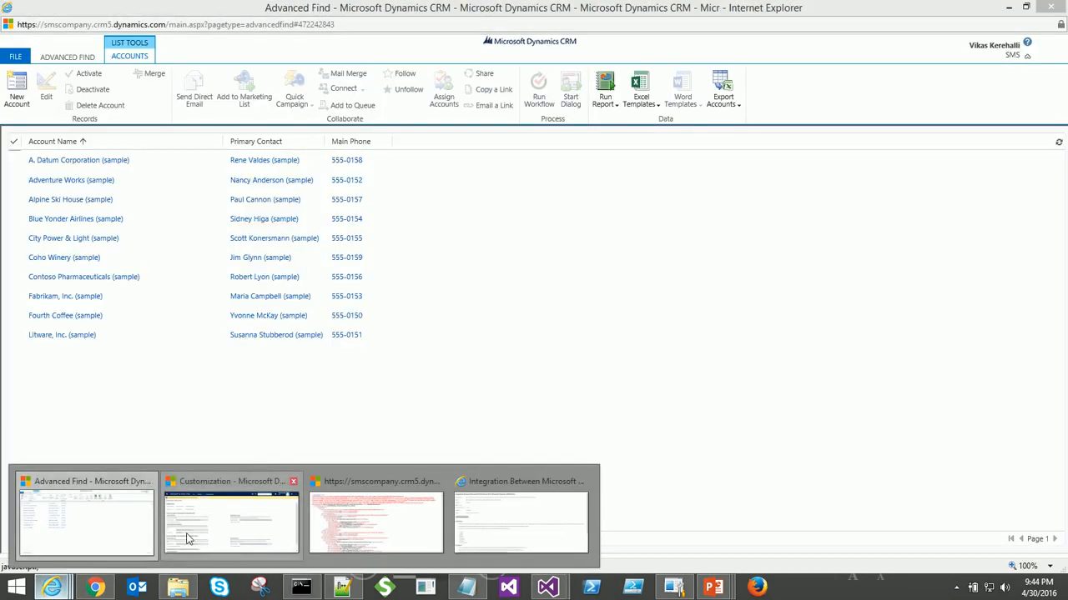
{"action": "left_click", "coordinate": [106, 485]}
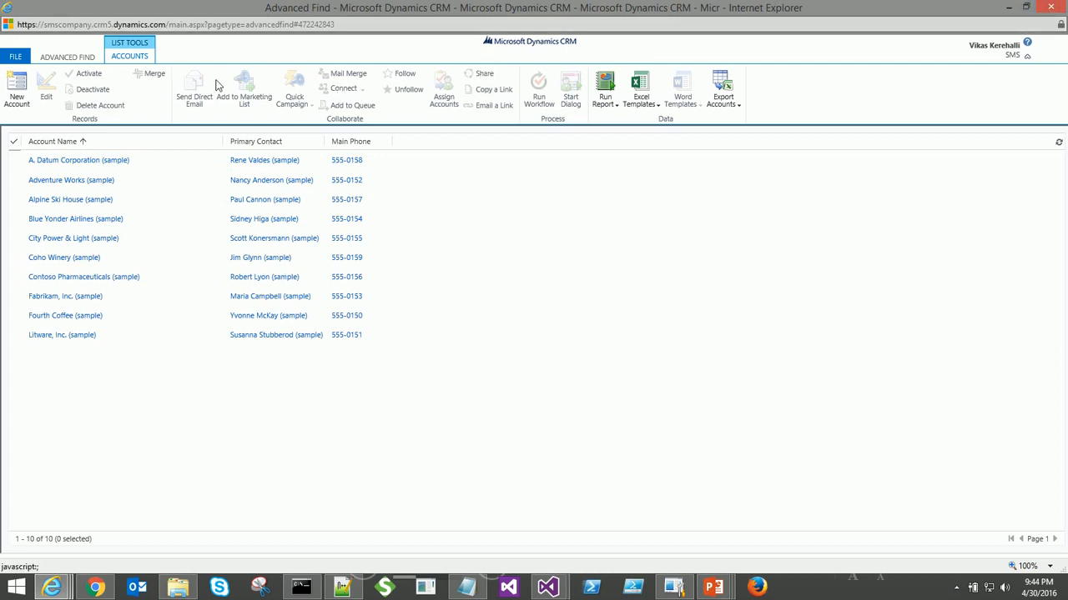
{"action": "left_click", "coordinate": [61, 59]}
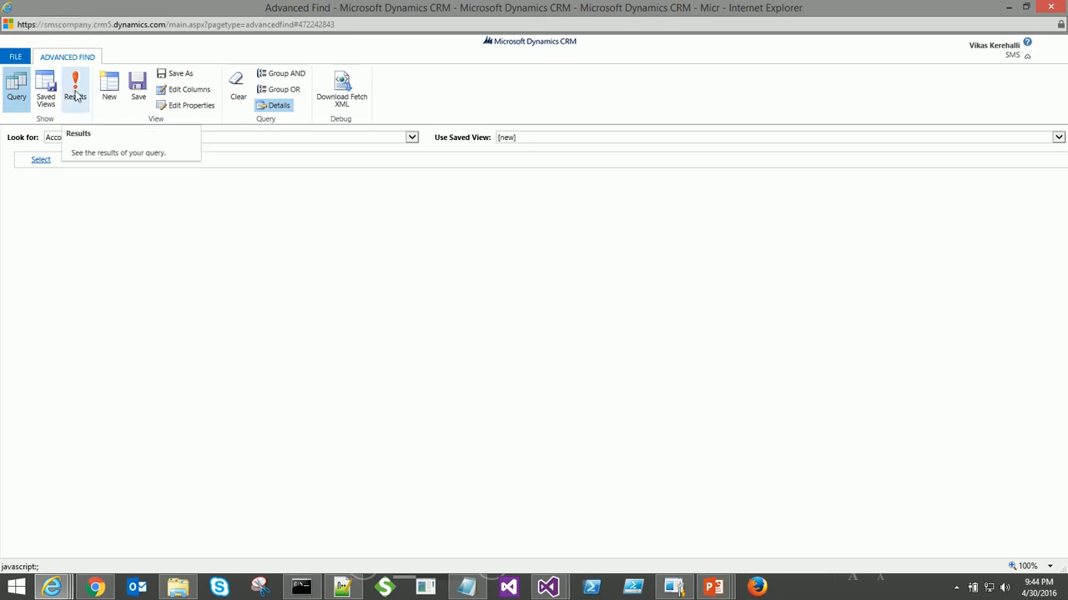
{"action": "left_click", "coordinate": [76, 97]}
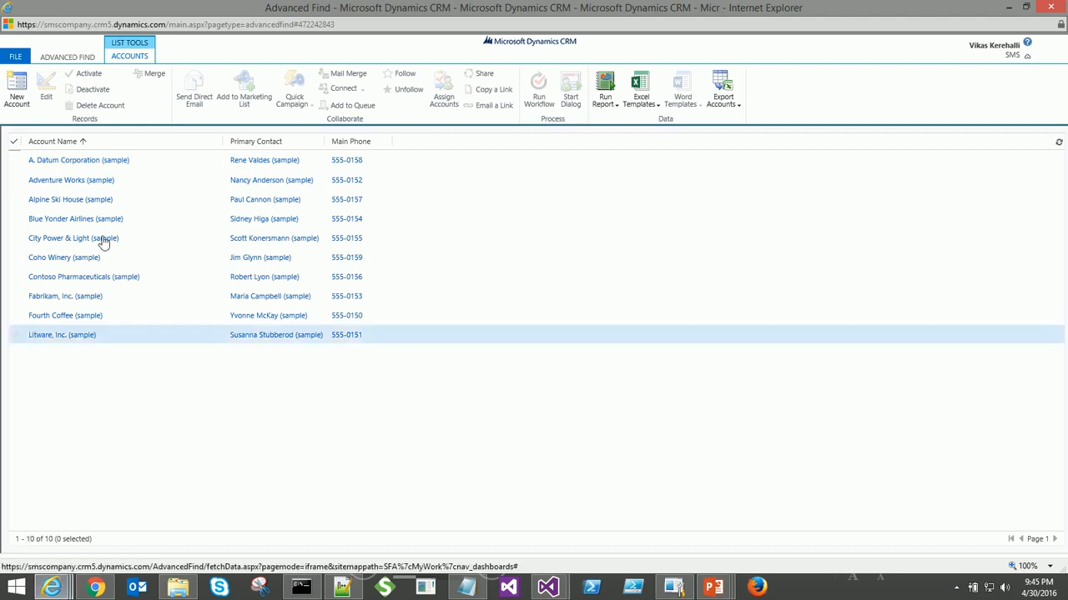
{"action": "left_click", "coordinate": [69, 56]}
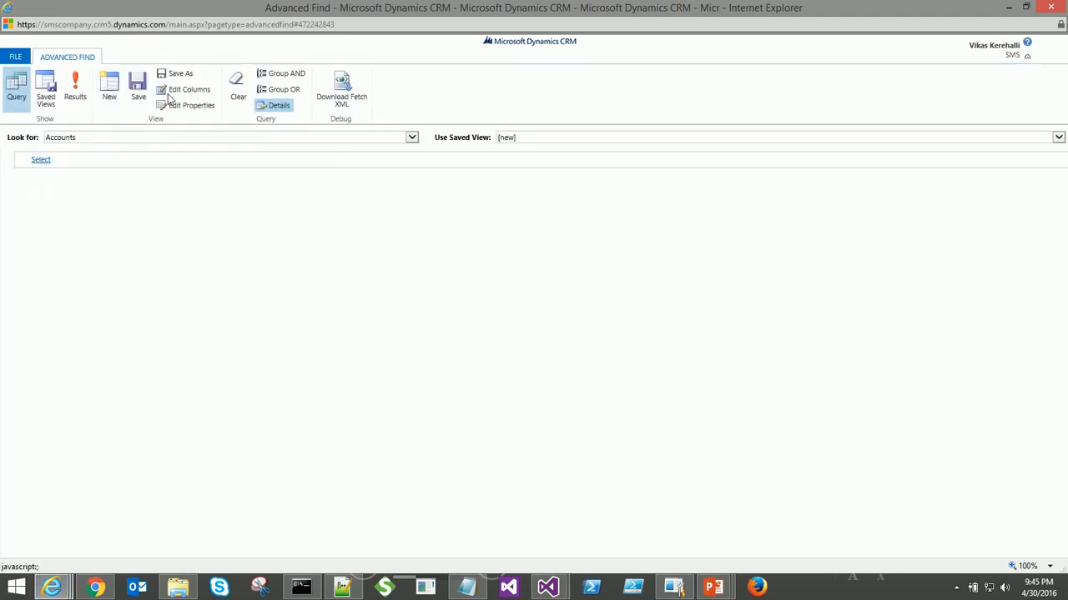
{"action": "left_click", "coordinate": [175, 89]}
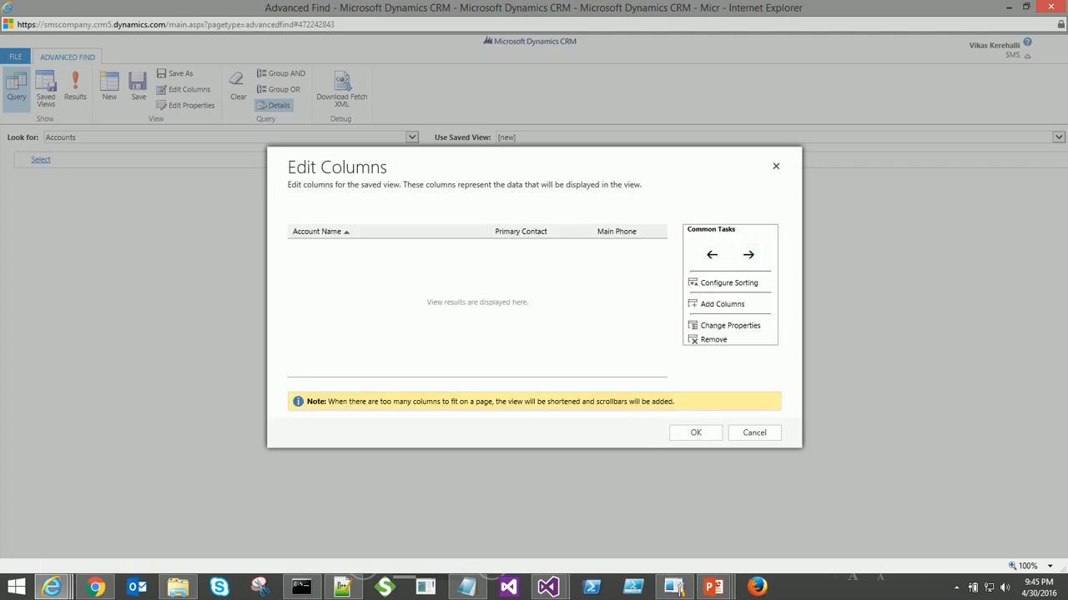
- Add the Email, Modified By (Delegate), Modified On and Market Capitalization columns
{"action": "left_click", "coordinate": [722, 303]}
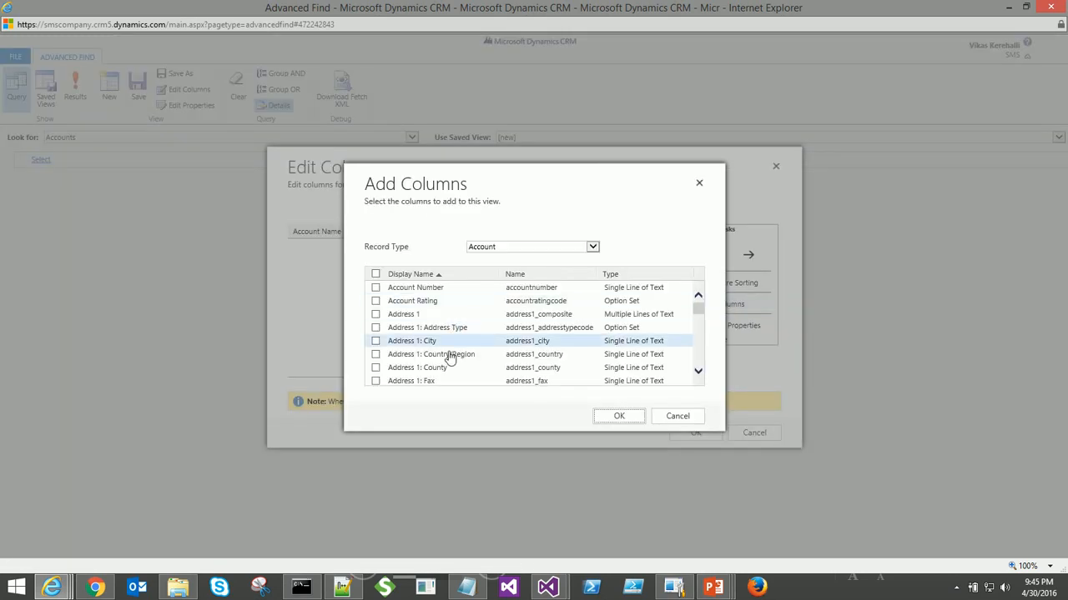
{"action": "scroll", "coordinate": [432, 358], "scroll_direction": "down", "scroll_amount": 5}
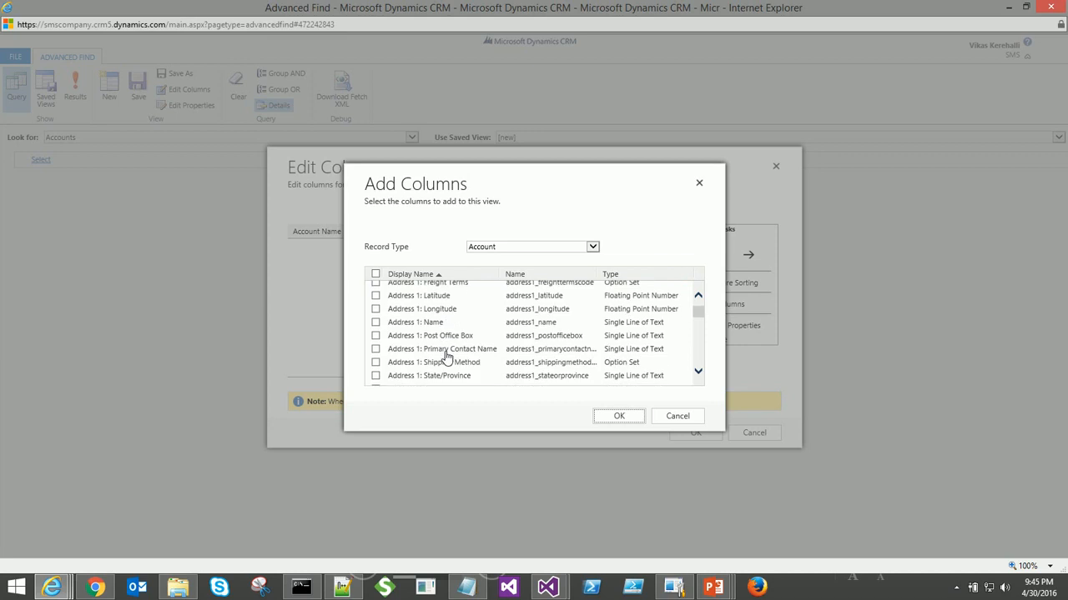
{"action": "scroll", "coordinate": [446, 357], "scroll_direction": "down", "scroll_amount": 5}
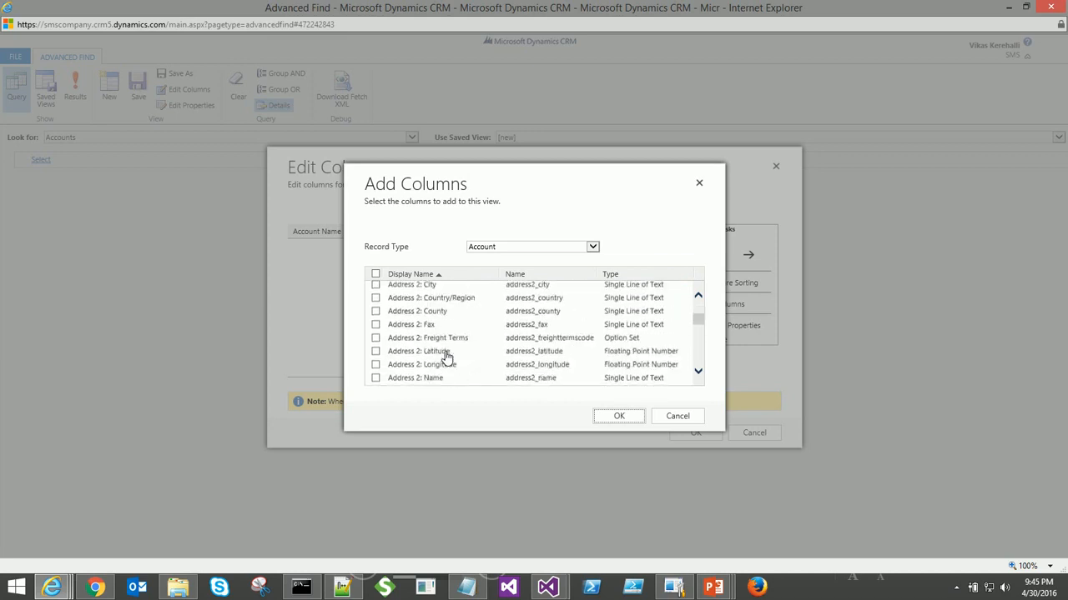
{"action": "scroll", "coordinate": [446, 357], "scroll_direction": "down", "scroll_amount": 5}
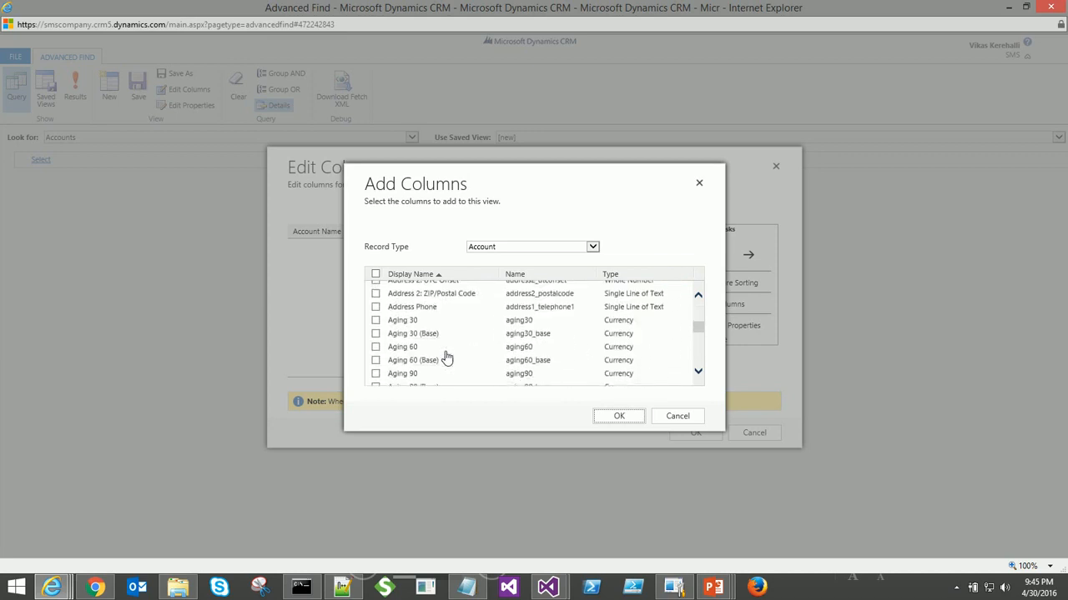
{"action": "scroll", "coordinate": [446, 357], "scroll_direction": "down", "scroll_amount": 5}
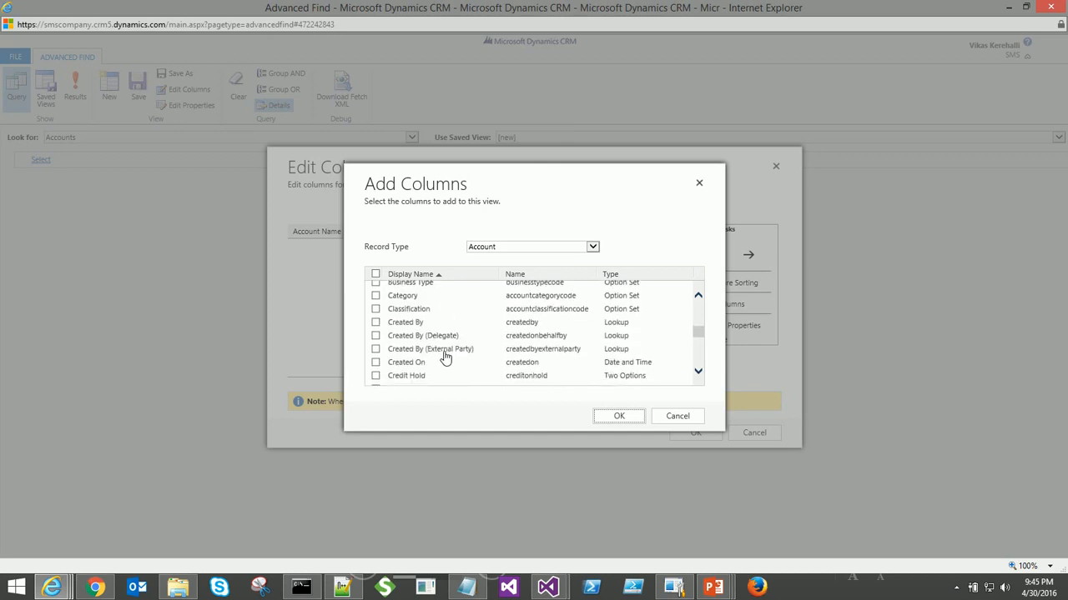
{"action": "scroll", "coordinate": [419, 342], "scroll_direction": "down", "scroll_amount": 3}
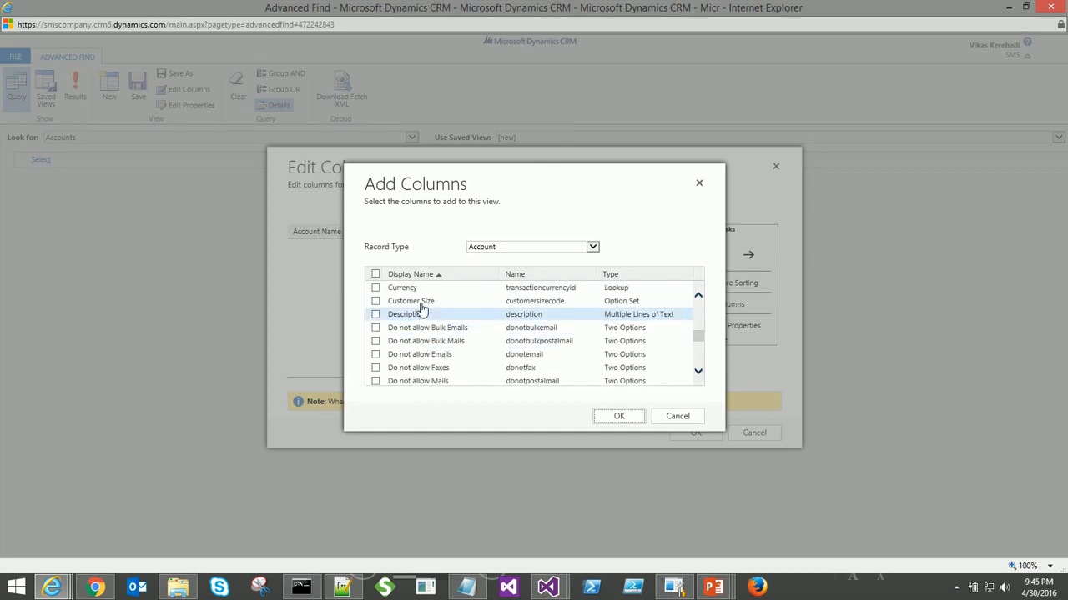
{"action": "scroll", "coordinate": [451, 317], "scroll_direction": "down", "scroll_amount": 2}
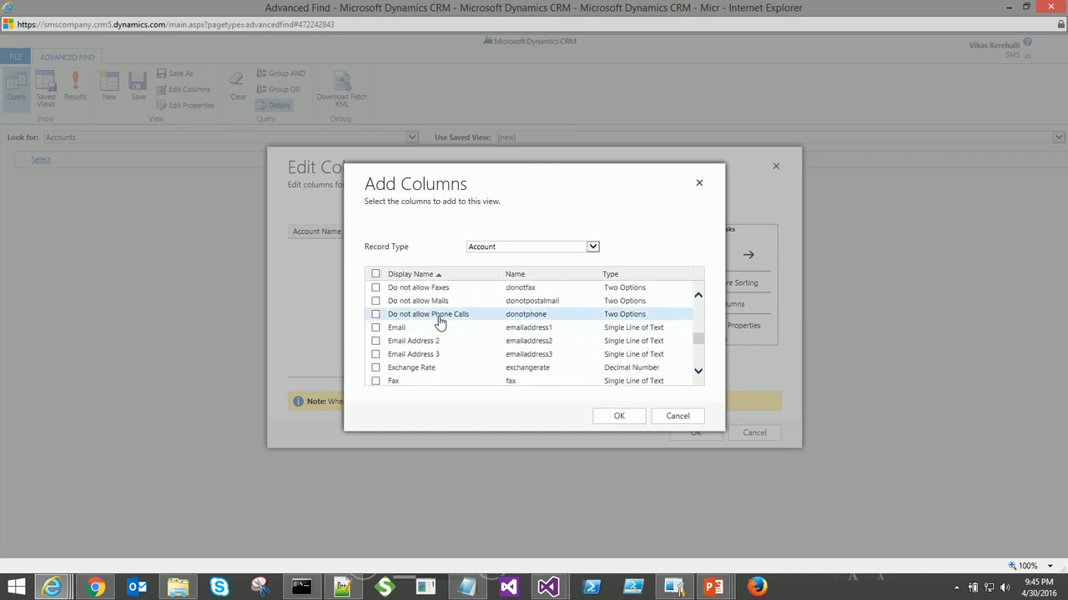
{"action": "left_click", "coordinate": [431, 328]}
{"action": "scroll", "coordinate": [453, 352], "scroll_direction": "down", "scroll_amount": 2}
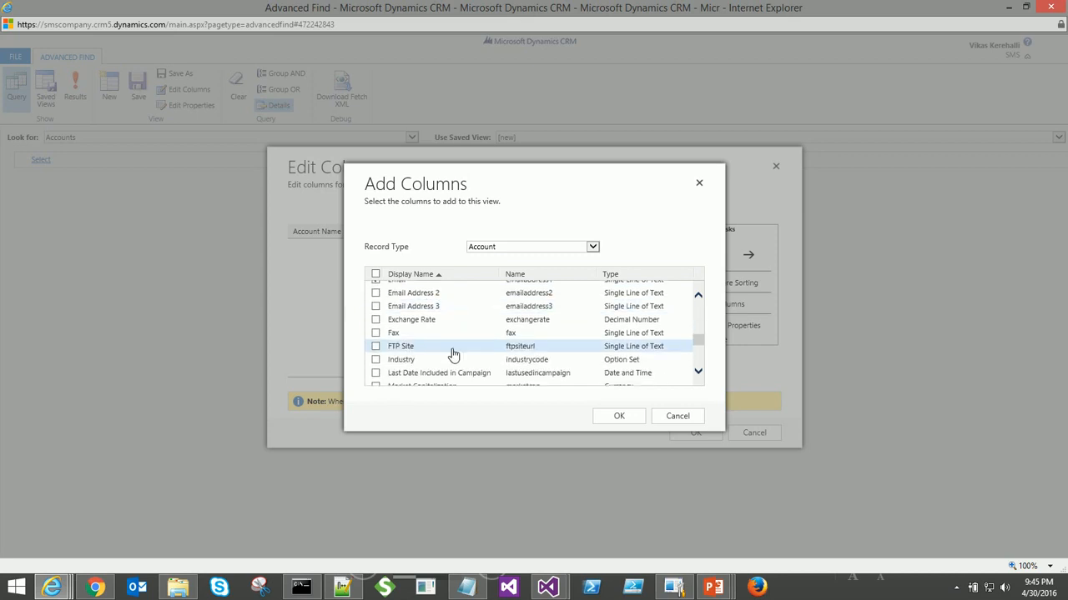
{"action": "scroll", "coordinate": [453, 354], "scroll_direction": "down", "scroll_amount": 3}
{"action": "left_click", "coordinate": [451, 347]}
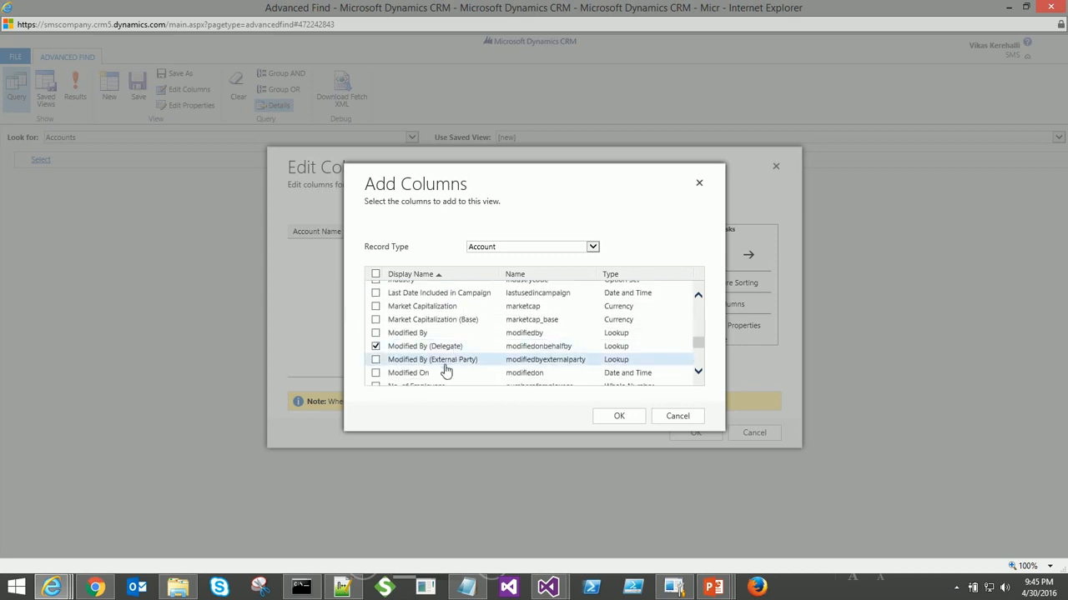
{"action": "left_click", "coordinate": [383, 372]}
{"action": "left_click", "coordinate": [427, 308]}
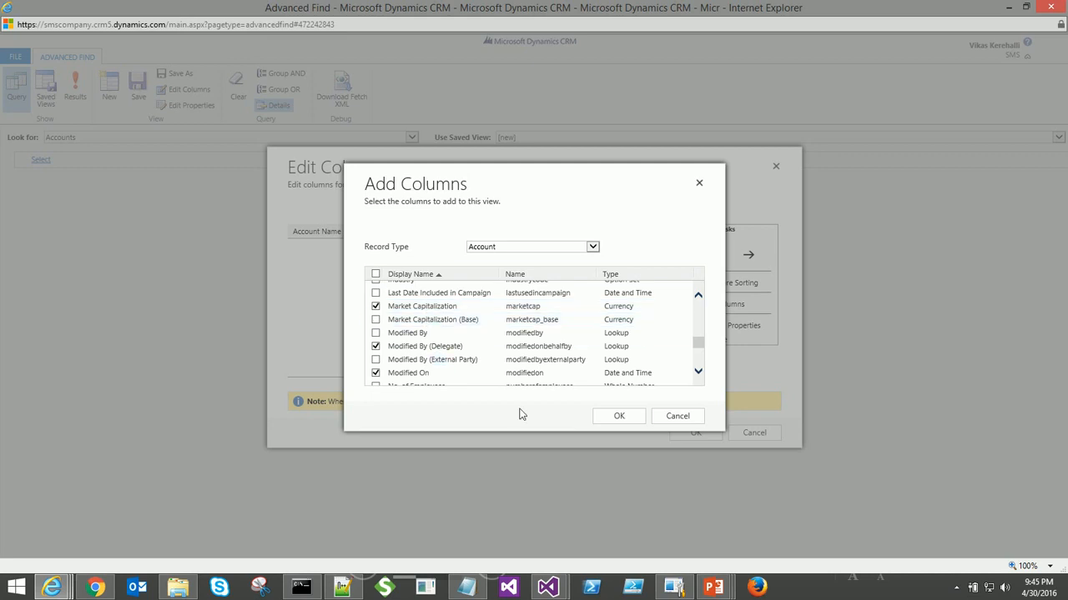
- Add the Price List, Status Reason and Status columns and apply the column changes
{"action": "scroll", "coordinate": [553, 358], "scroll_direction": "down", "scroll_amount": 5}
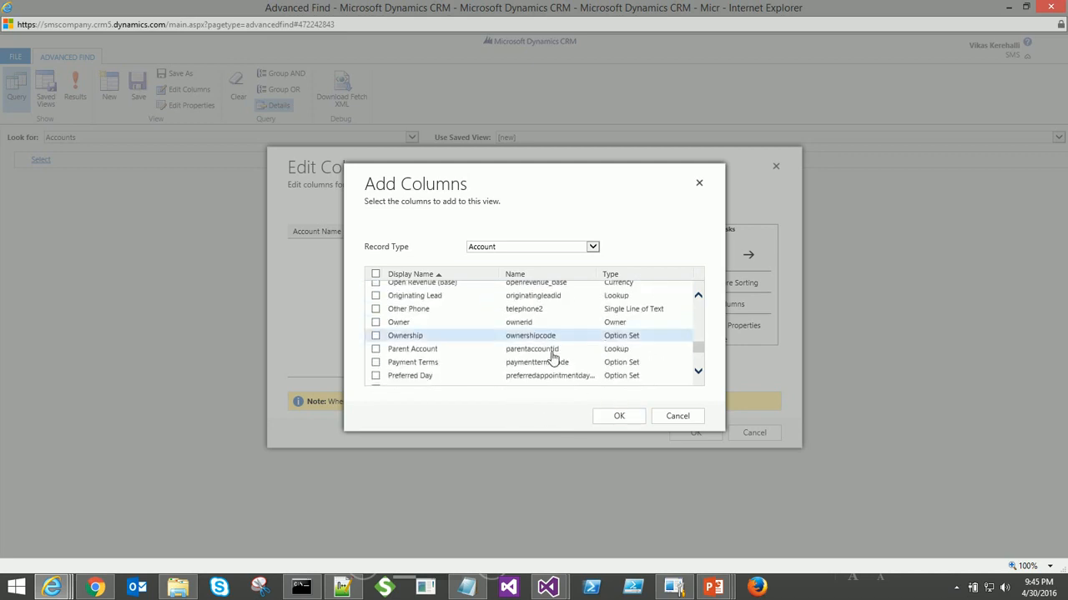
{"action": "scroll", "coordinate": [440, 365], "scroll_direction": "down", "scroll_amount": 3}
{"action": "left_click", "coordinate": [440, 362]}
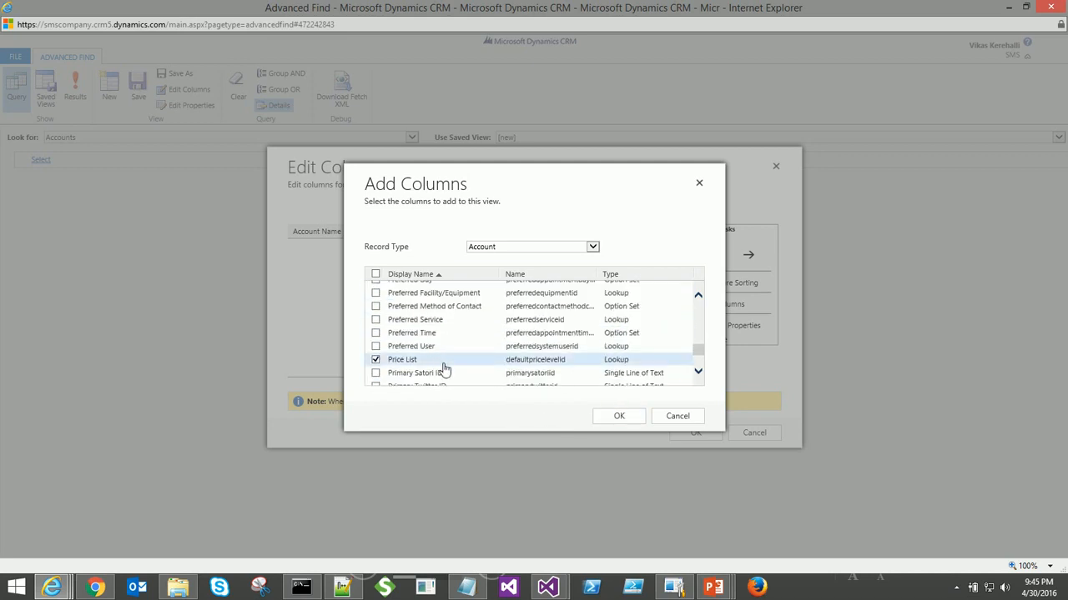
{"action": "scroll", "coordinate": [442, 359], "scroll_direction": "down", "scroll_amount": 6}
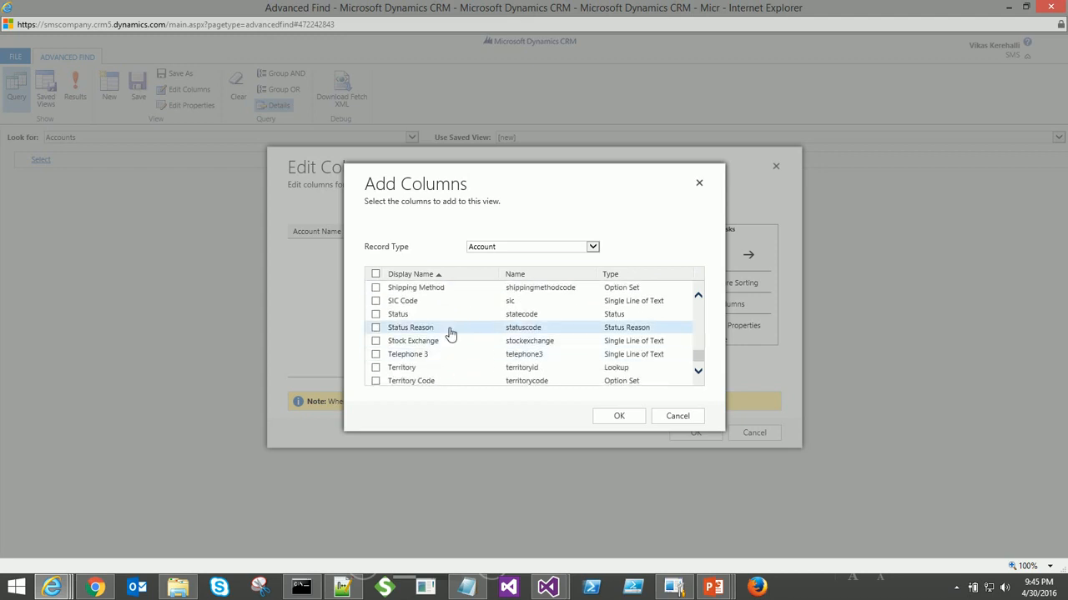
{"action": "left_click", "coordinate": [448, 329]}
{"action": "left_click", "coordinate": [469, 315]}
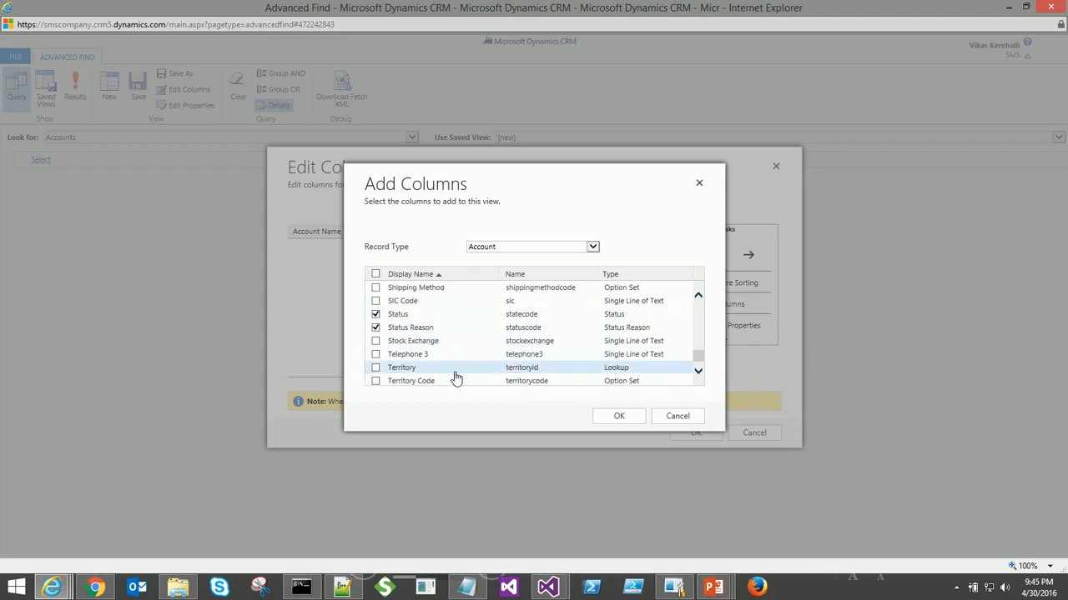
{"action": "left_click", "coordinate": [632, 421]}
{"action": "left_click", "coordinate": [697, 435]}
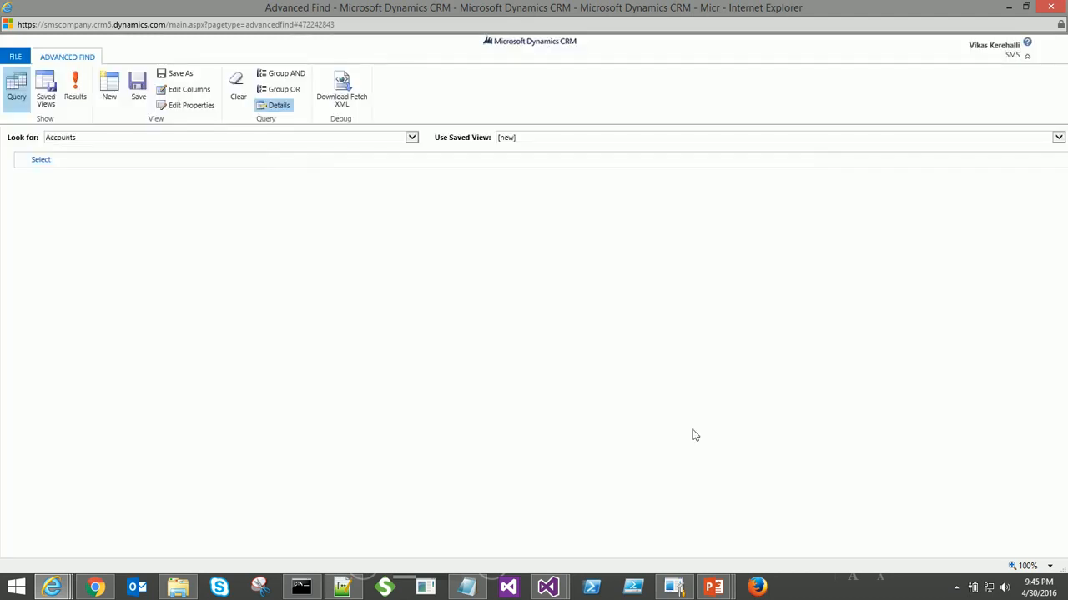
{"action": "left_click", "coordinate": [75, 85]}
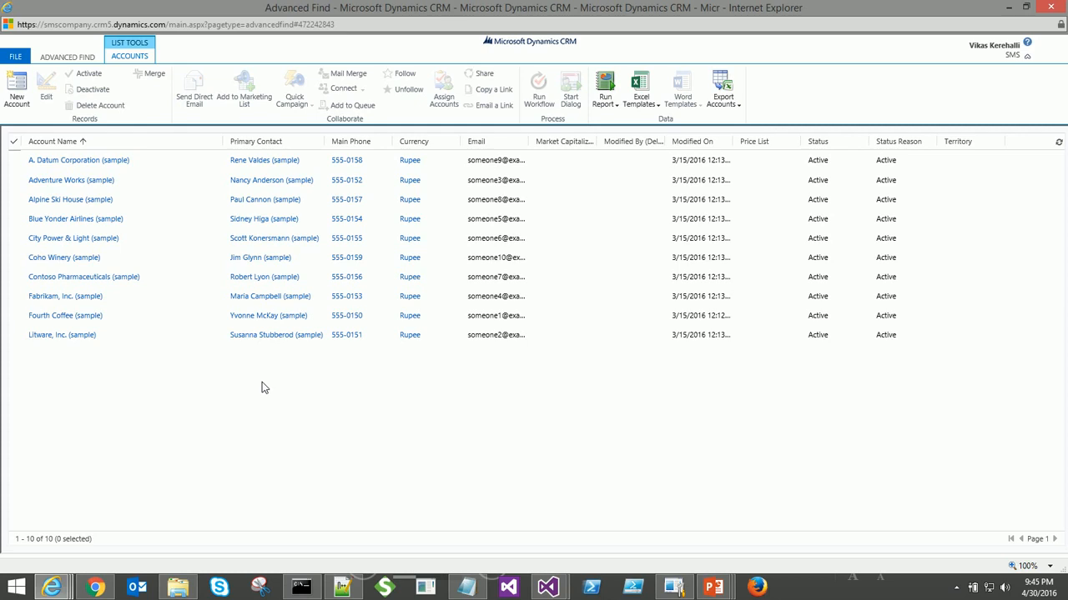
{"action": "left_click", "coordinate": [55, 61]}
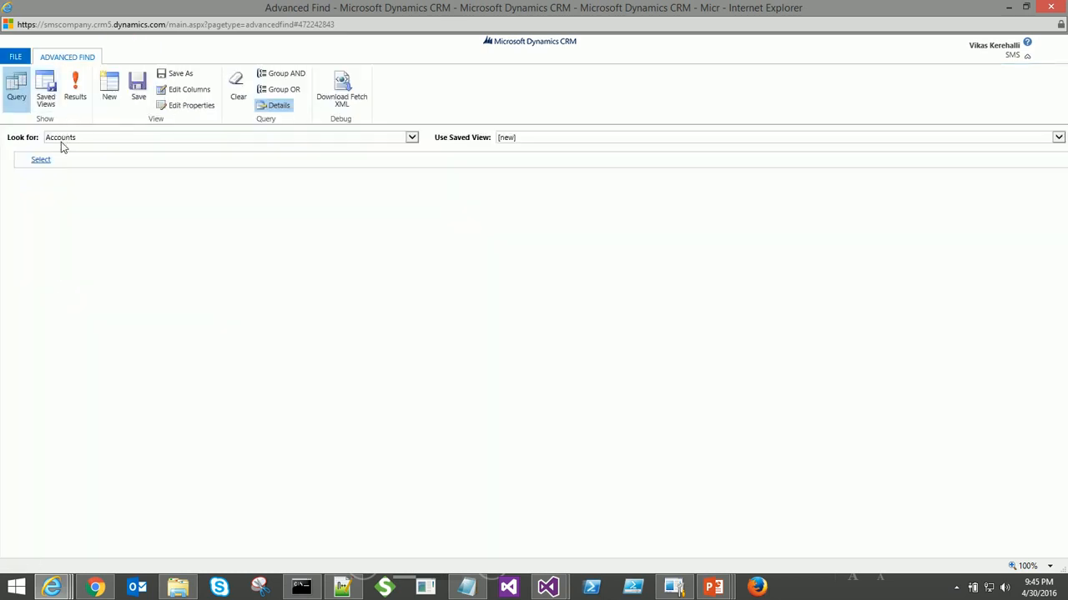
{"action": "left_click", "coordinate": [73, 103]}
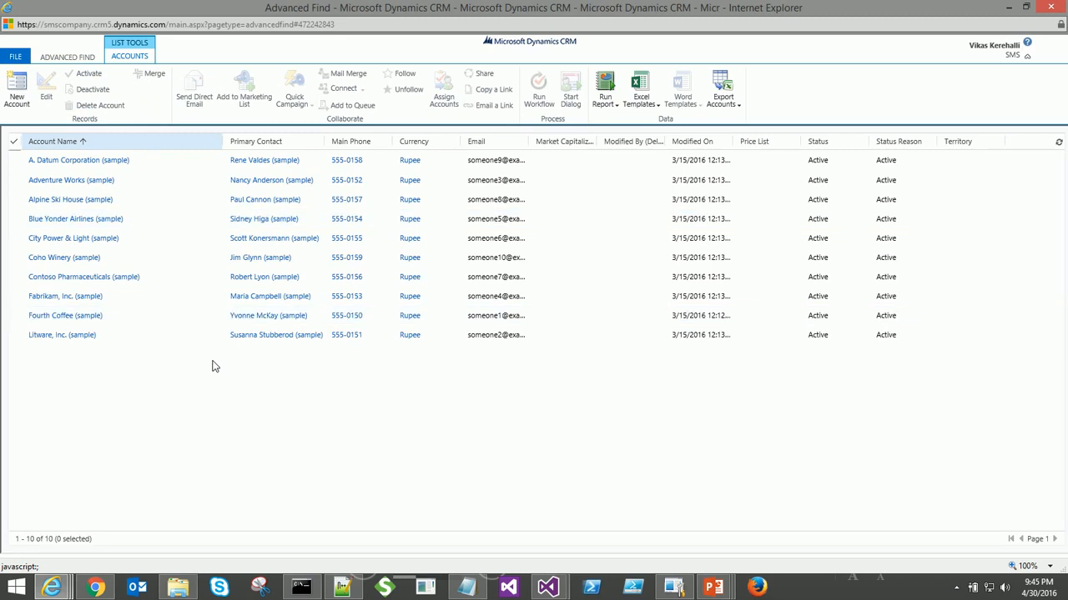
{"action": "left_click", "coordinate": [66, 58]}
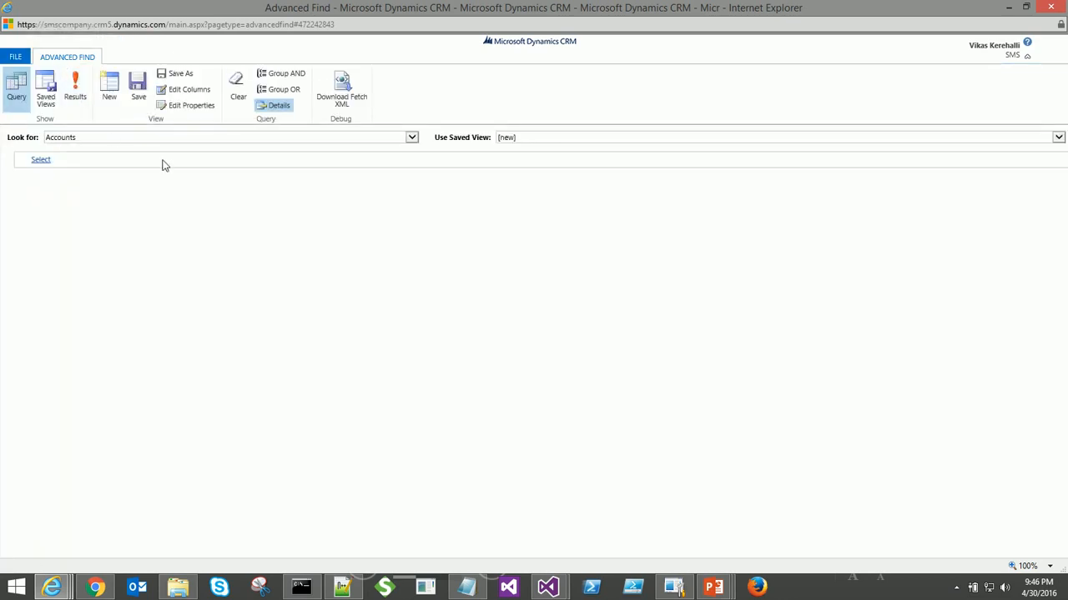
- Export the Accounts Advanced Find query as FetchXML and open the saved FetchXML (60).xml file
{"action": "left_click", "coordinate": [342, 98]}
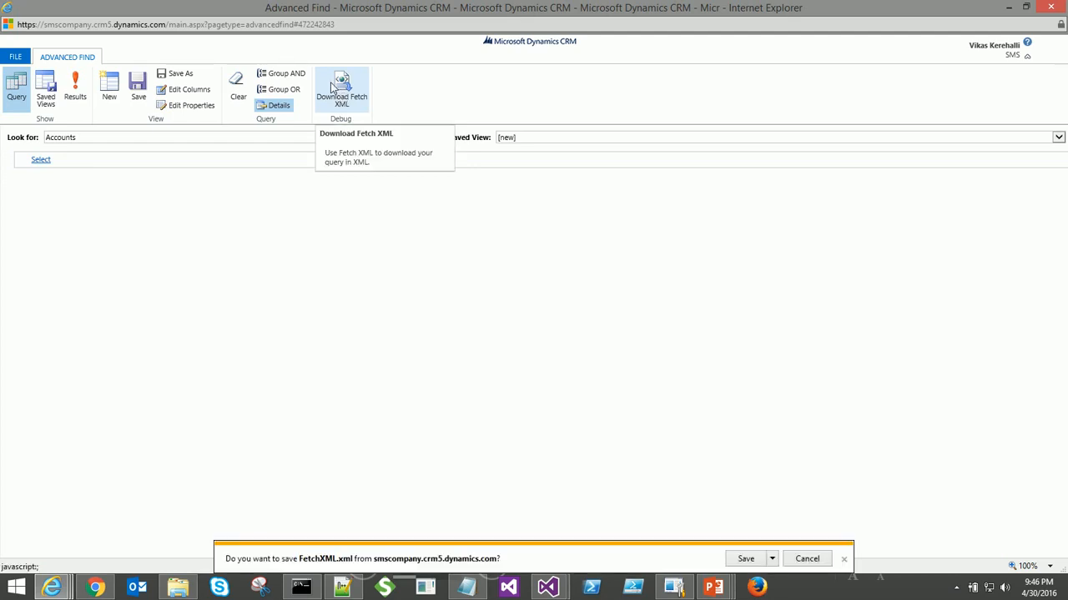
{"action": "left_click", "coordinate": [745, 559]}
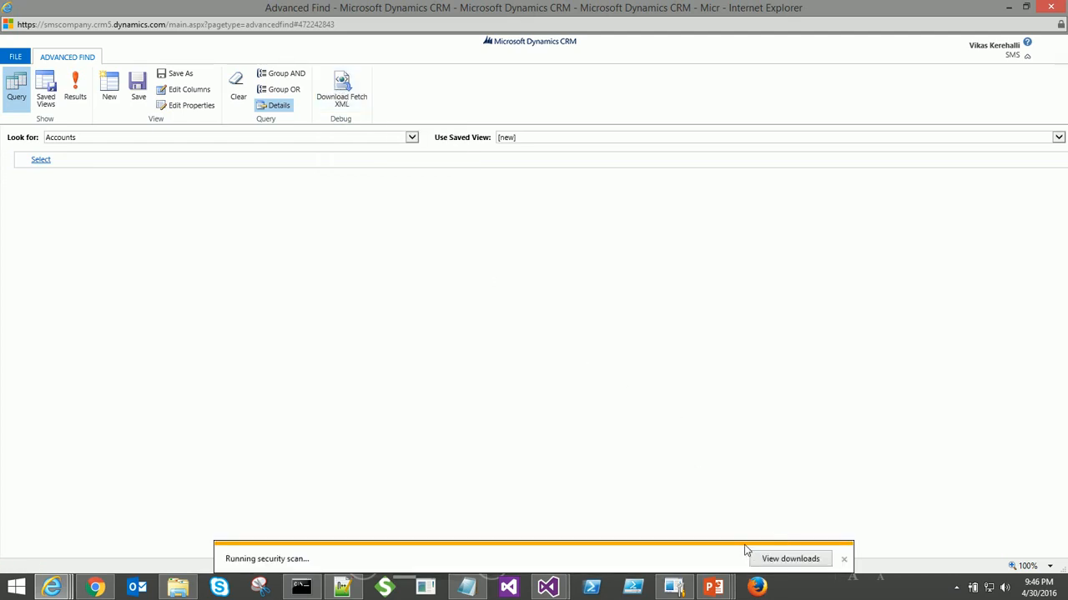
{"action": "left_click", "coordinate": [655, 560]}
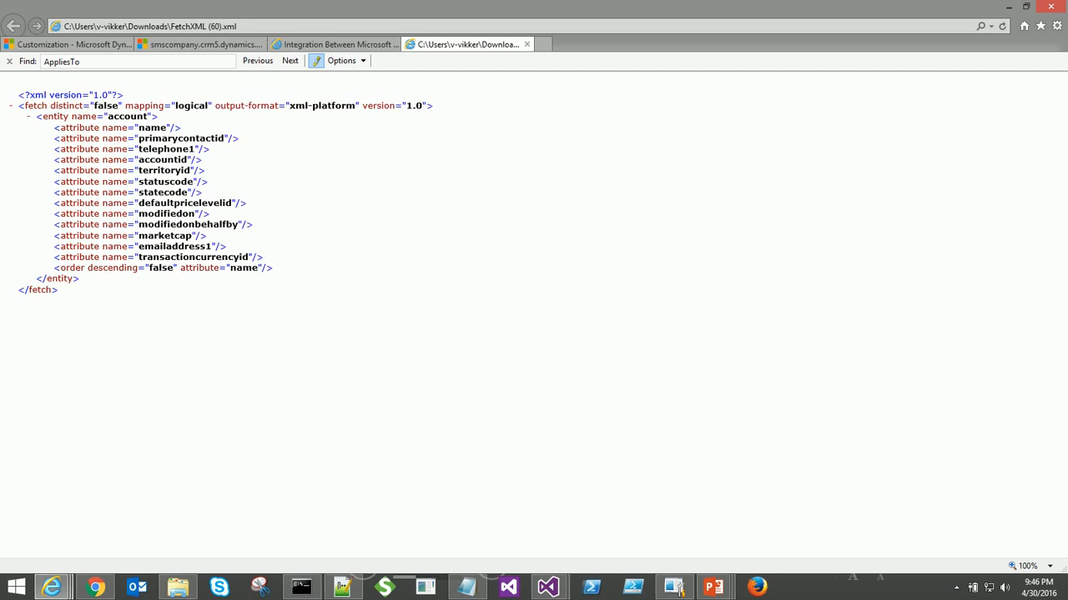
- Point out the name-to-transactioncurrencyid attributes in the FetchXML, then show the Accounts results in CRM
{"action": "left_click_drag", "start_coordinate": [53, 127], "coordinate": [264, 258]}
{"action": "double_click", "coordinate": [161, 268]}
{"action": "left_click", "coordinate": [133, 332]}
{"action": "key", "text": "alt+Tab"}
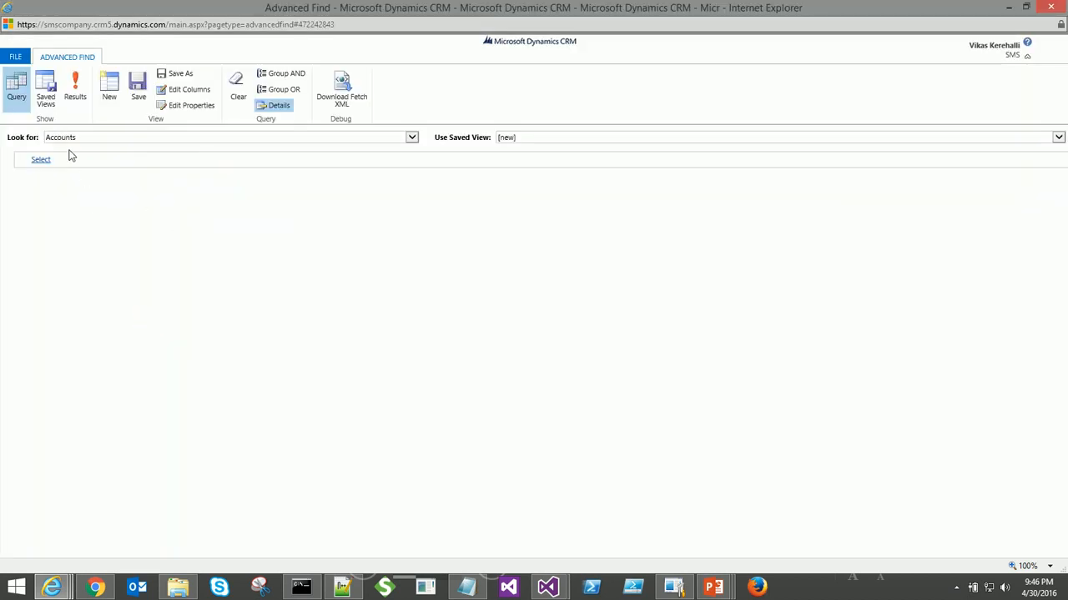
{"action": "left_click", "coordinate": [74, 91]}
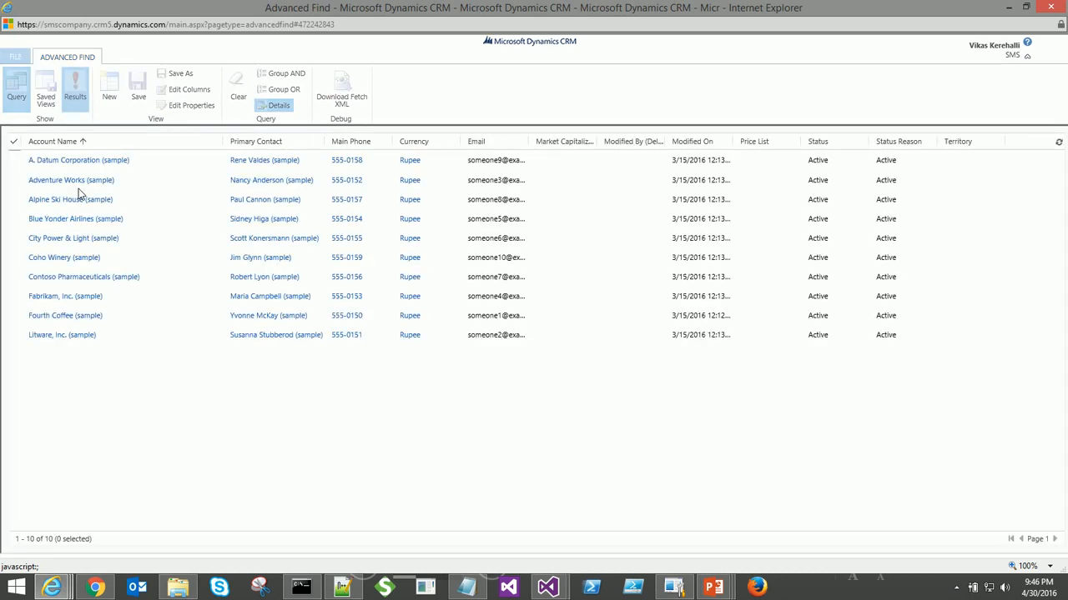
- Copy BizTalk.Request.Account.RetrieveMultiple.xml from Testing.Location and open it to view its XML
{"action": "left_click", "coordinate": [181, 589]}
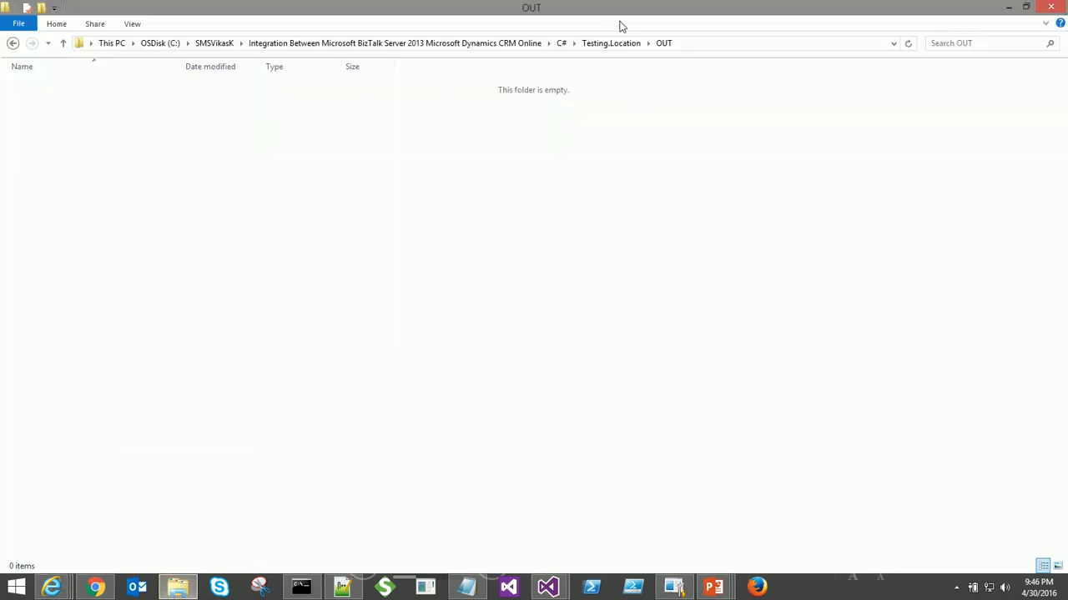
{"action": "left_click", "coordinate": [614, 43]}
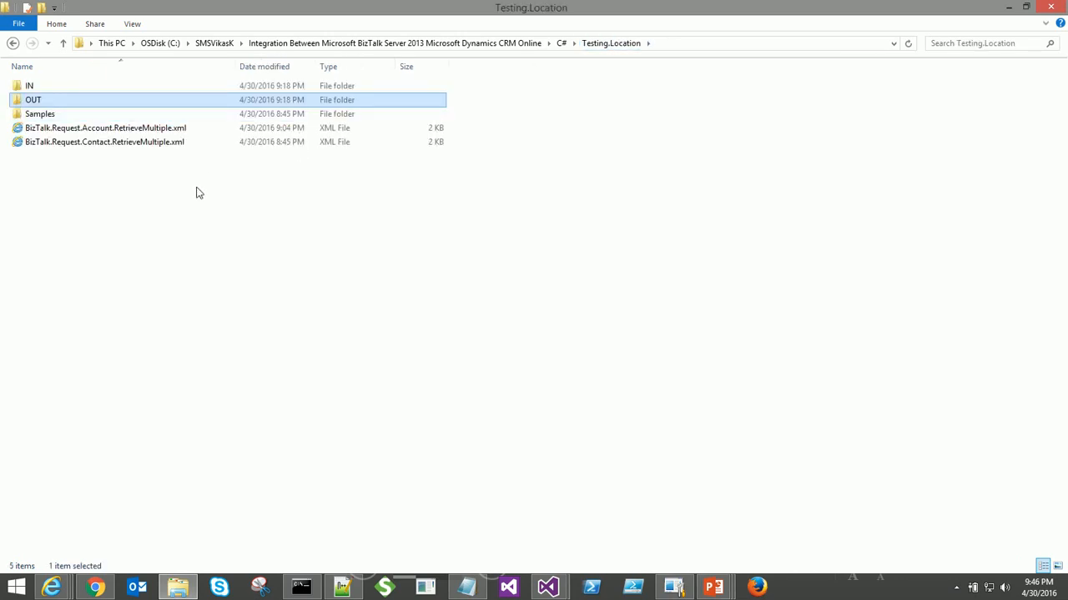
{"action": "left_click", "coordinate": [142, 131]}
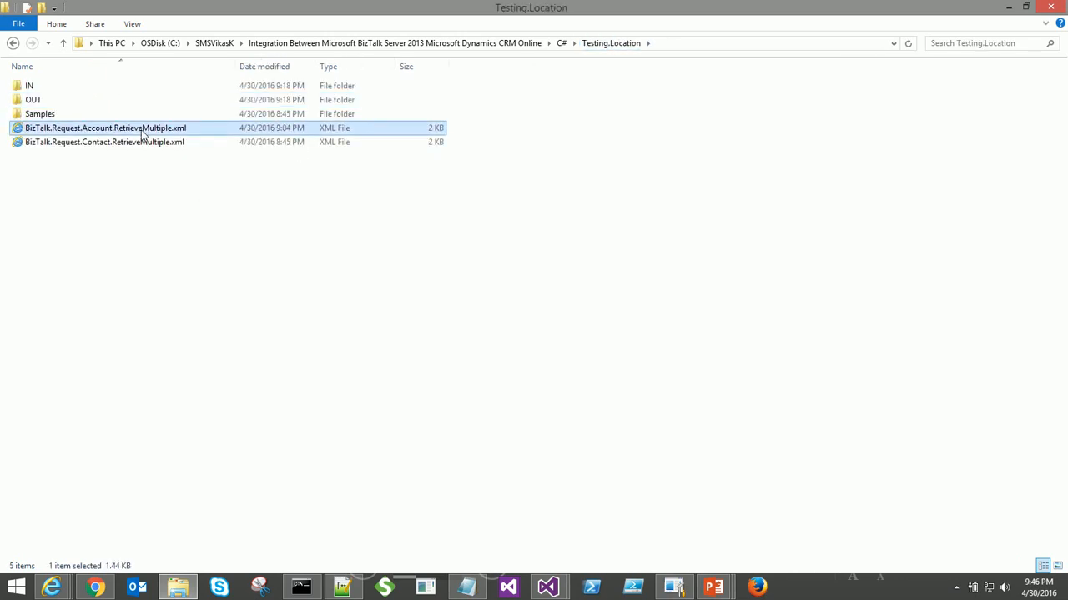
{"action": "right_click", "coordinate": [142, 130]}
{"action": "left_click", "coordinate": [200, 320]}
{"action": "double_click", "coordinate": [143, 130]}
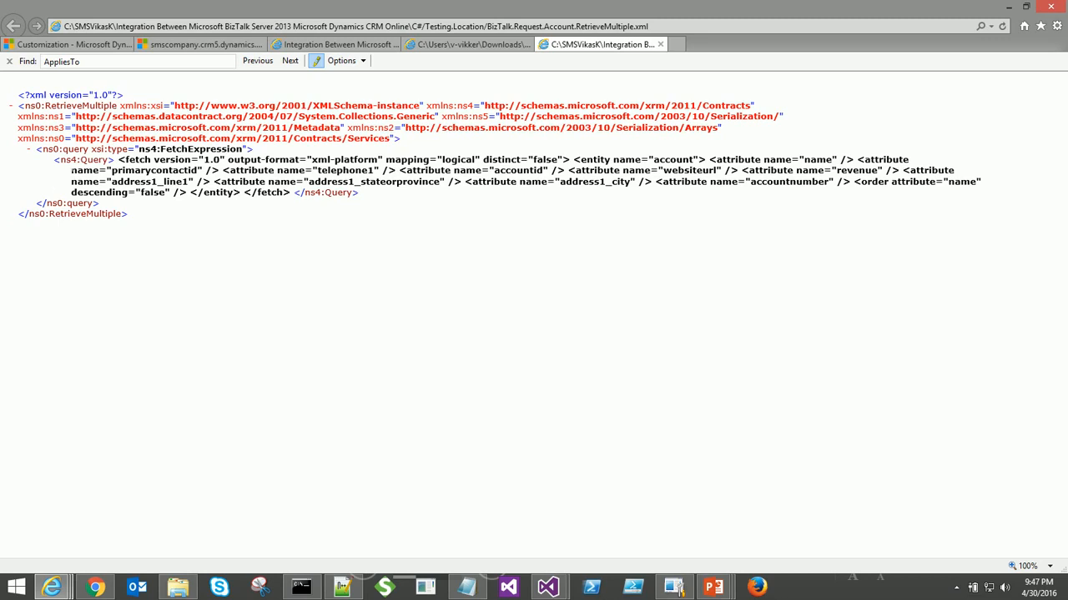
- Compare the request's fetch query and account entity name against FetchXML (60).xml, then return to Testing.Location
{"action": "left_click_drag", "start_coordinate": [119, 159], "coordinate": [287, 194]}
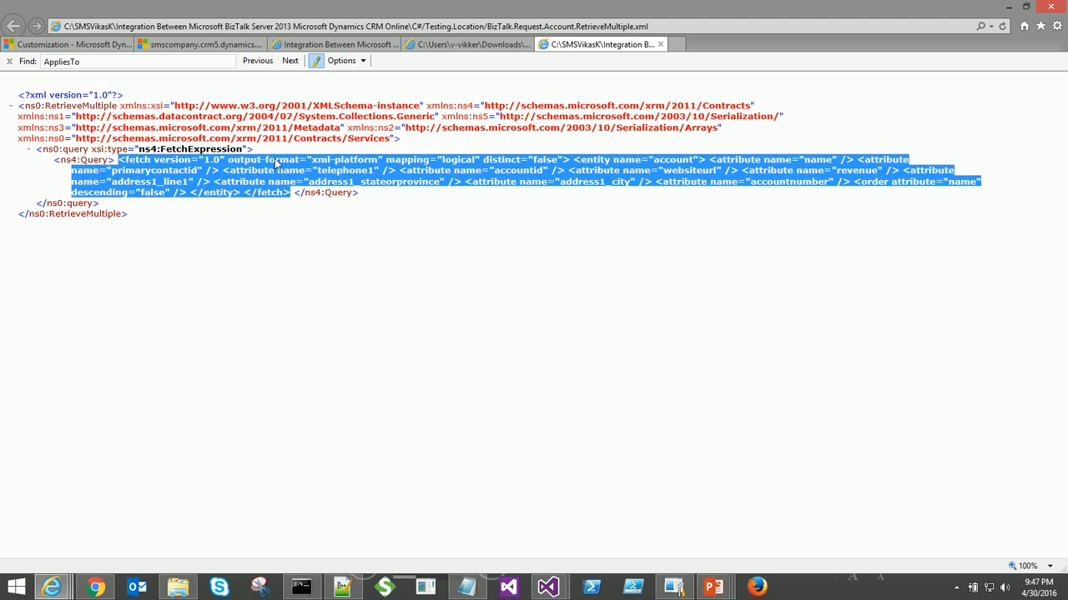
{"action": "left_click", "coordinate": [492, 47]}
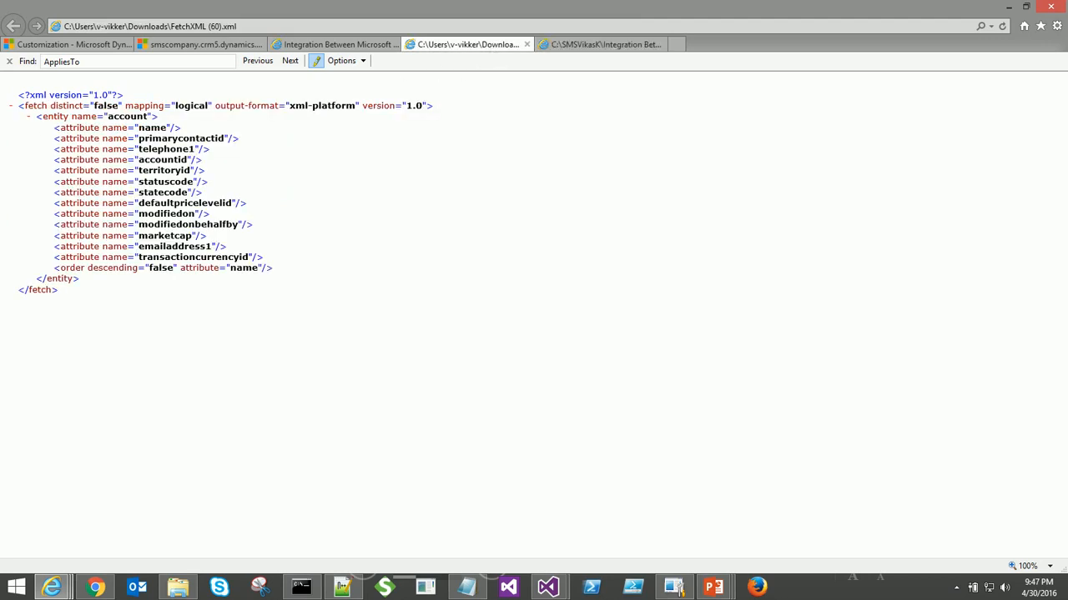
{"action": "left_click", "coordinate": [576, 43]}
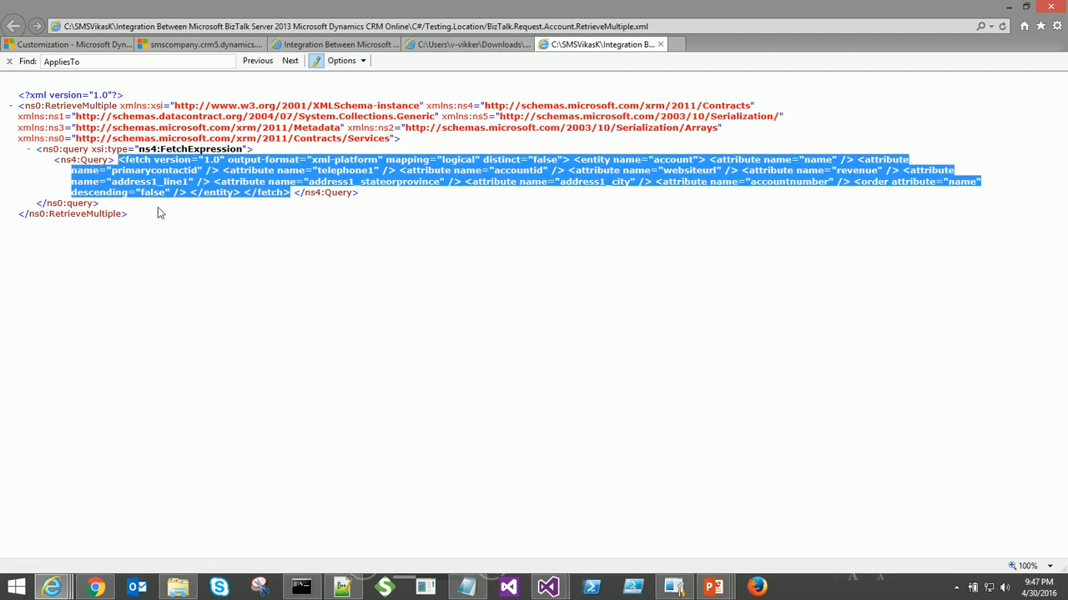
{"action": "left_click", "coordinate": [229, 269]}
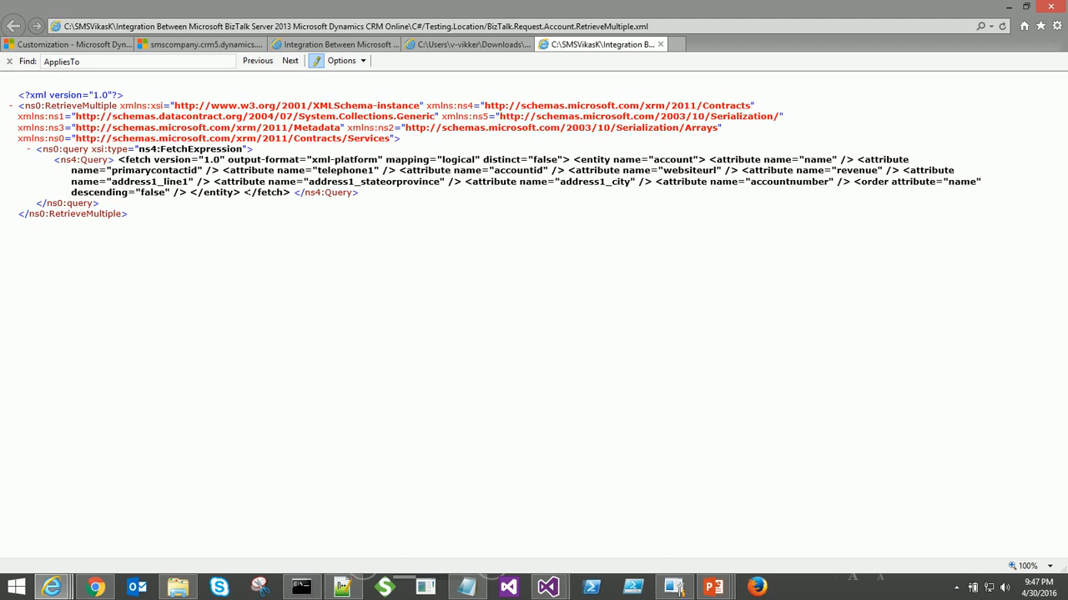
{"action": "left_click_drag", "start_coordinate": [654, 159], "coordinate": [794, 171]}
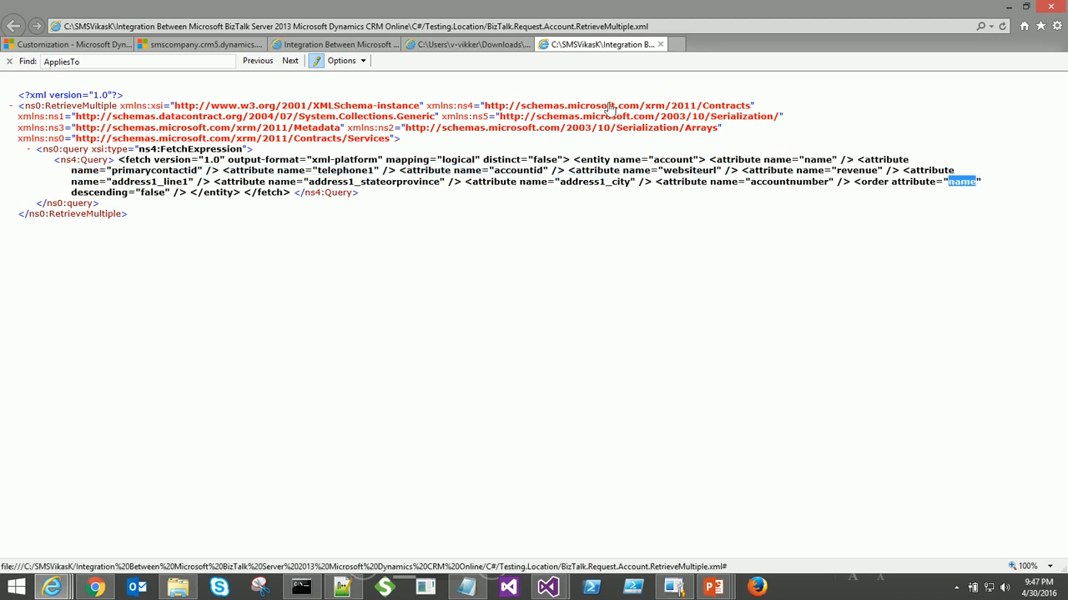
{"action": "left_click", "coordinate": [510, 46]}
{"action": "key", "text": "alt+Tab"}
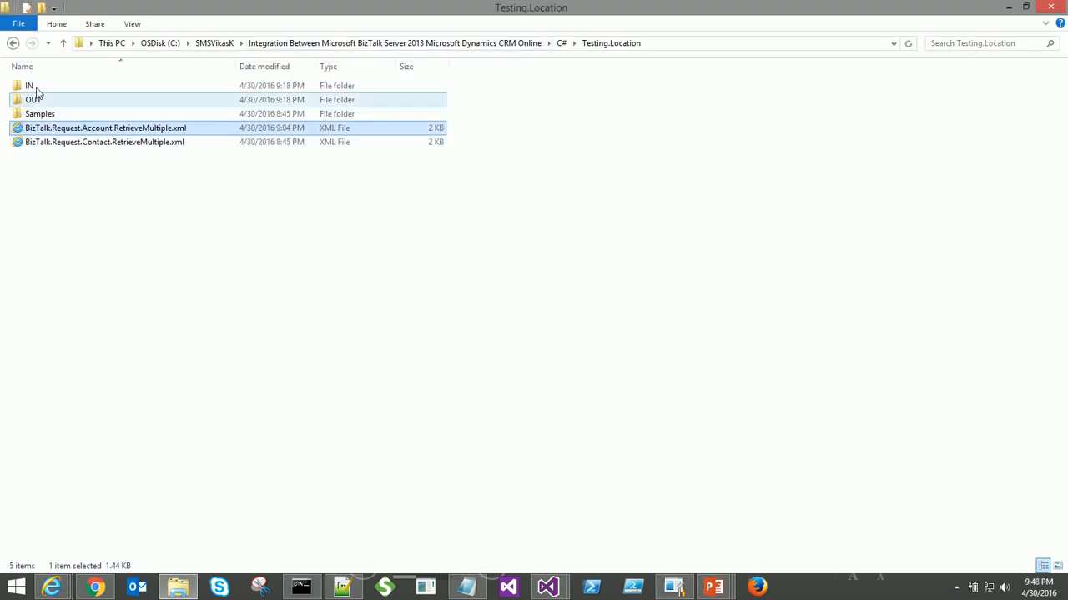
- Paste the account request file into the empty IN folder
{"action": "double_click", "coordinate": [38, 86]}
{"action": "right_click", "coordinate": [40, 91]}
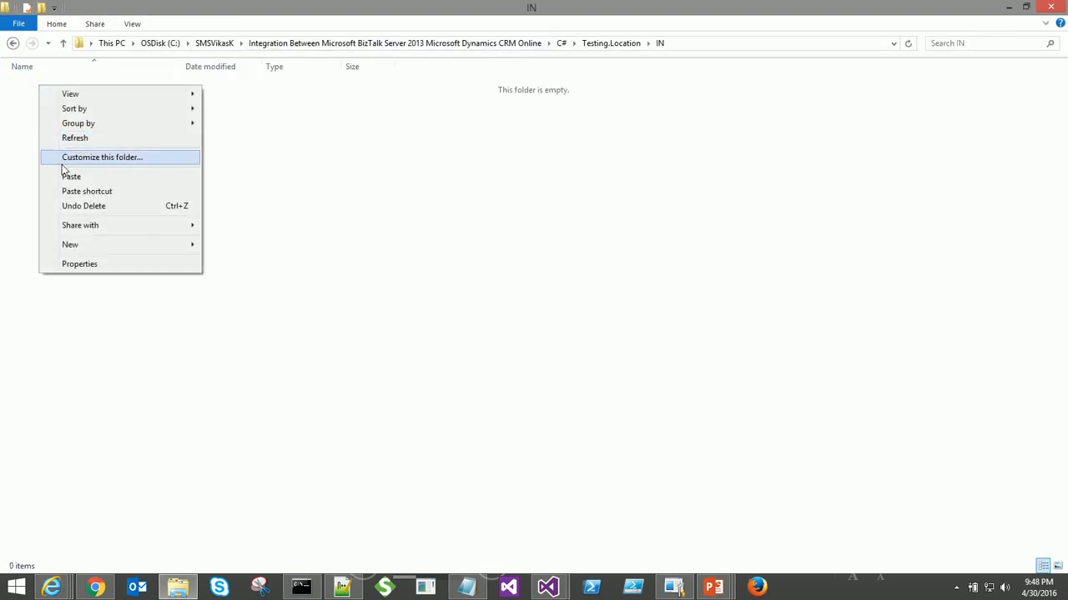
{"action": "left_click", "coordinate": [61, 176]}
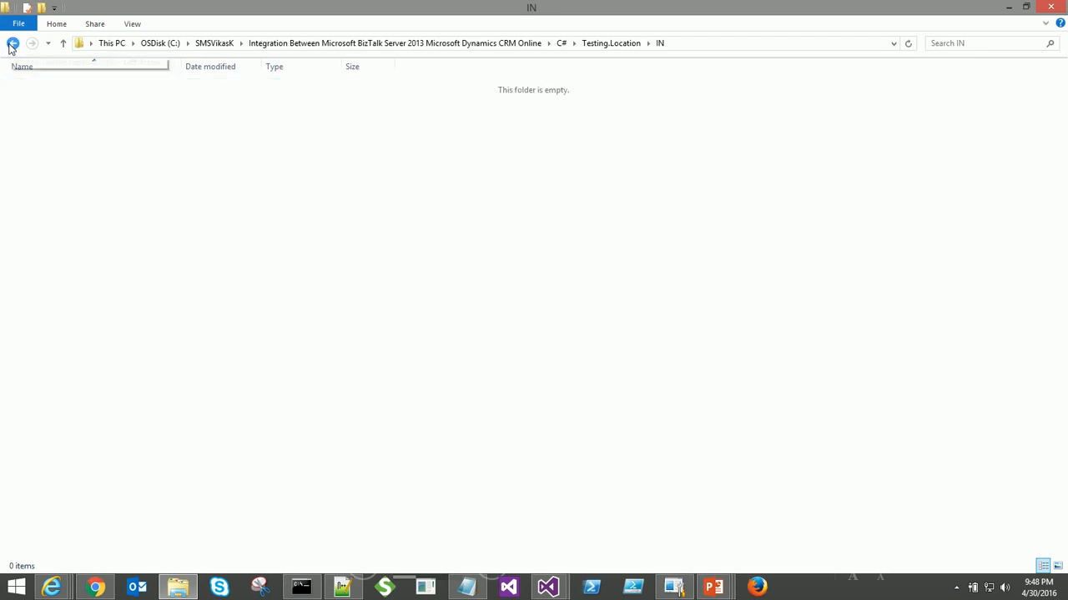
- Open the OUT folder and select the new 34 KB GUID-named XML response
{"action": "left_click", "coordinate": [12, 43]}
{"action": "left_click", "coordinate": [27, 102]}
{"action": "double_click", "coordinate": [30, 101]}
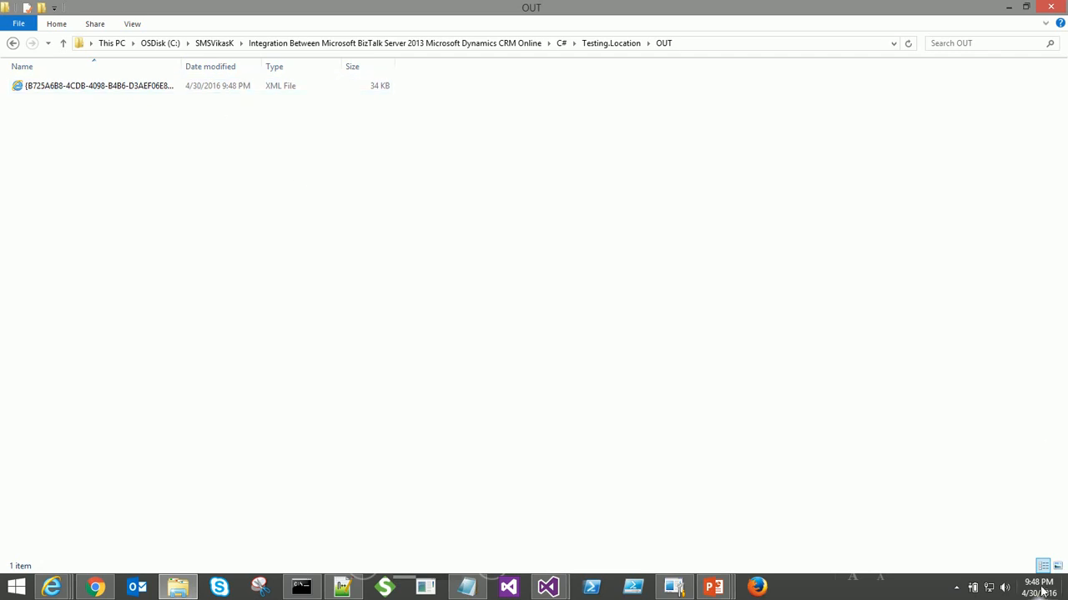
{"action": "left_click", "coordinate": [153, 90]}
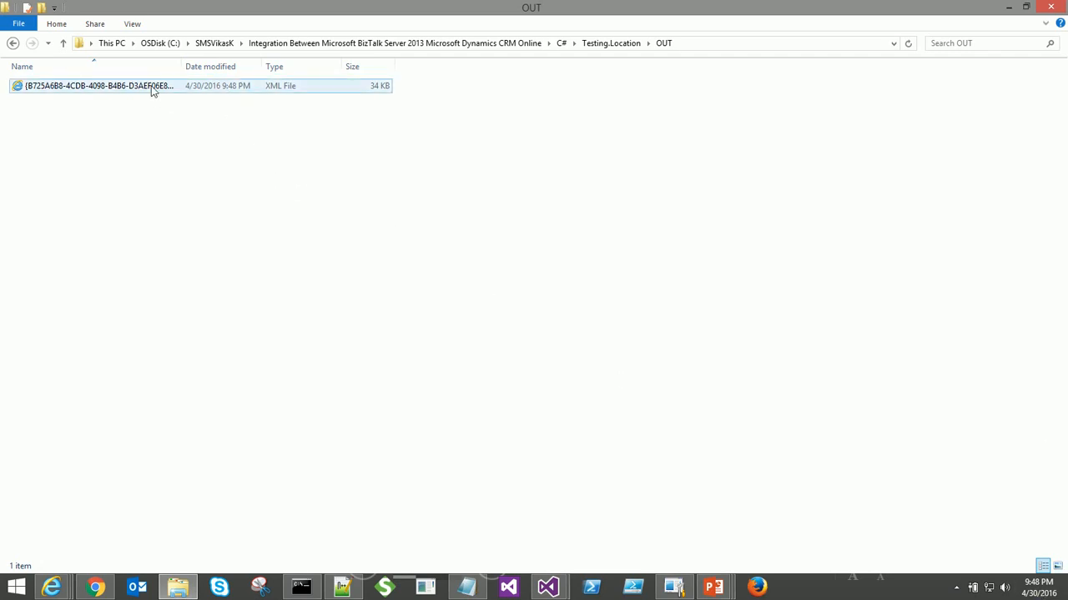
- Open the OUT response XML and compare it with the request's name-to-accountnumber attributes
{"action": "double_click", "coordinate": [152, 90]}
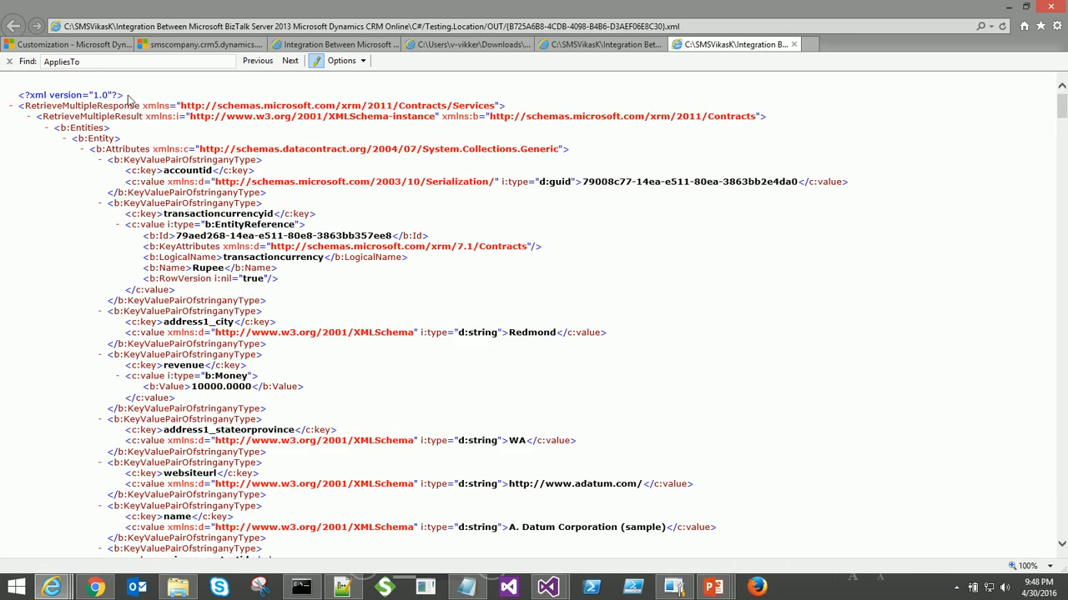
{"action": "left_click", "coordinate": [558, 45]}
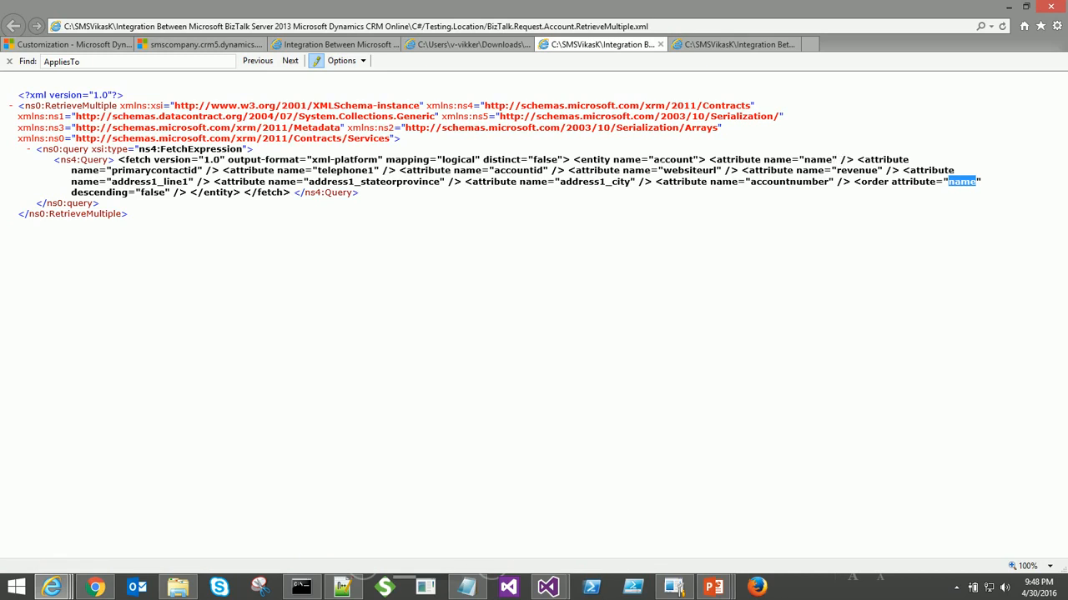
{"action": "left_click_drag", "start_coordinate": [708, 159], "coordinate": [851, 187]}
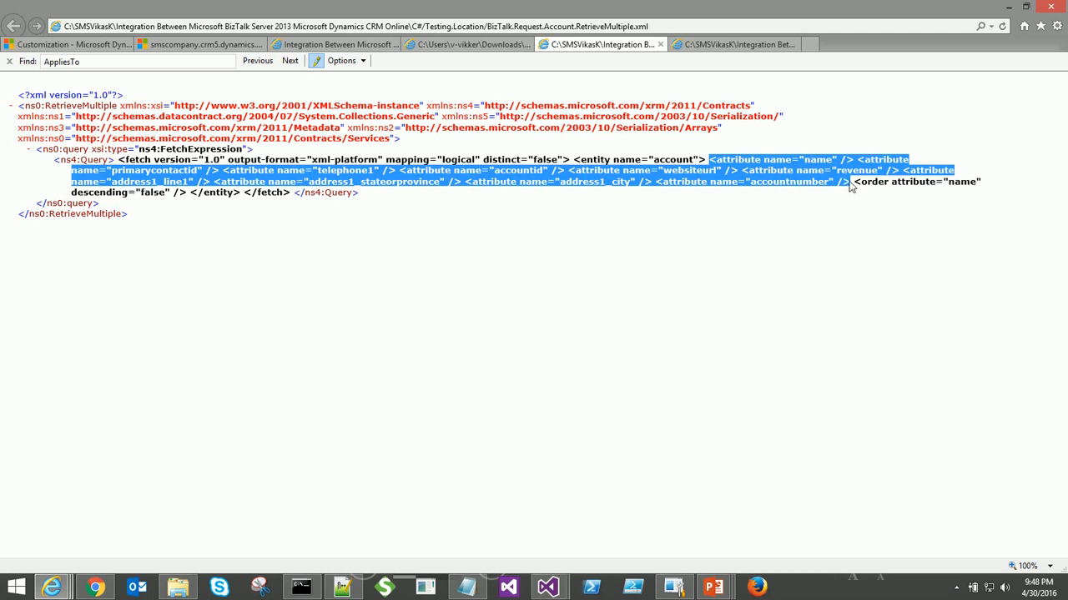
{"action": "left_click", "coordinate": [739, 45]}
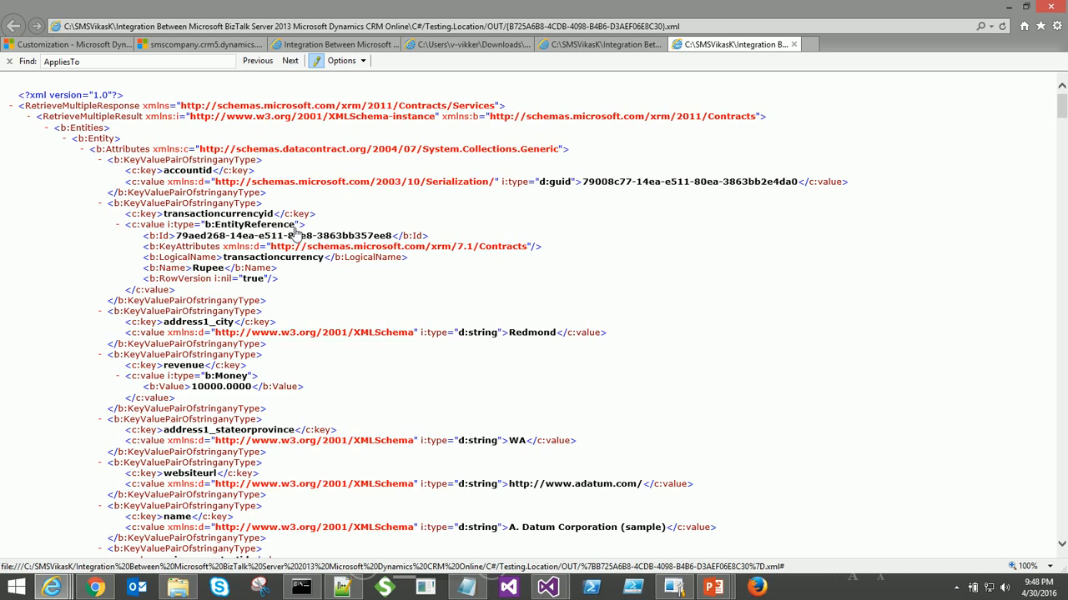
- Fold the returned entity records, keeping the first account open with its transactioncurrencyid entry collapsed
{"action": "left_click", "coordinate": [100, 140]}
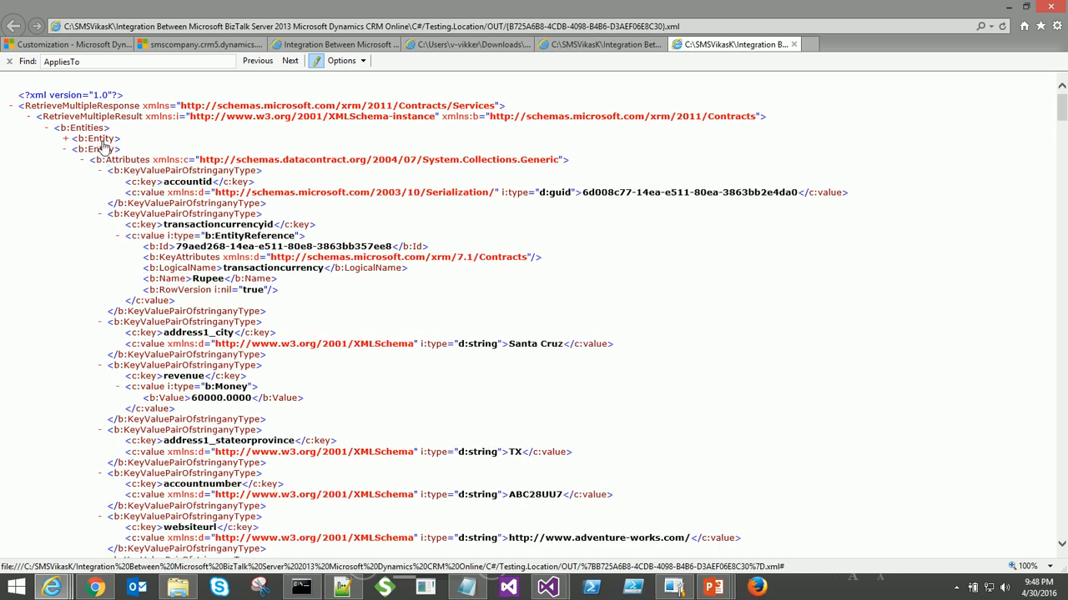
{"action": "left_click", "coordinate": [100, 150]}
{"action": "left_click", "coordinate": [98, 159]}
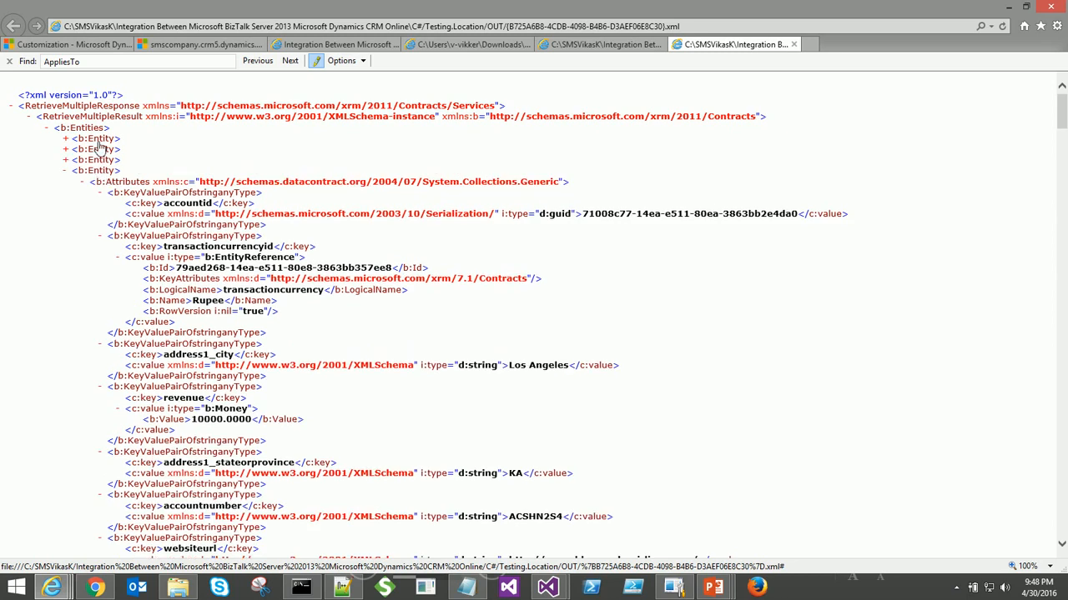
{"action": "left_click", "coordinate": [97, 140]}
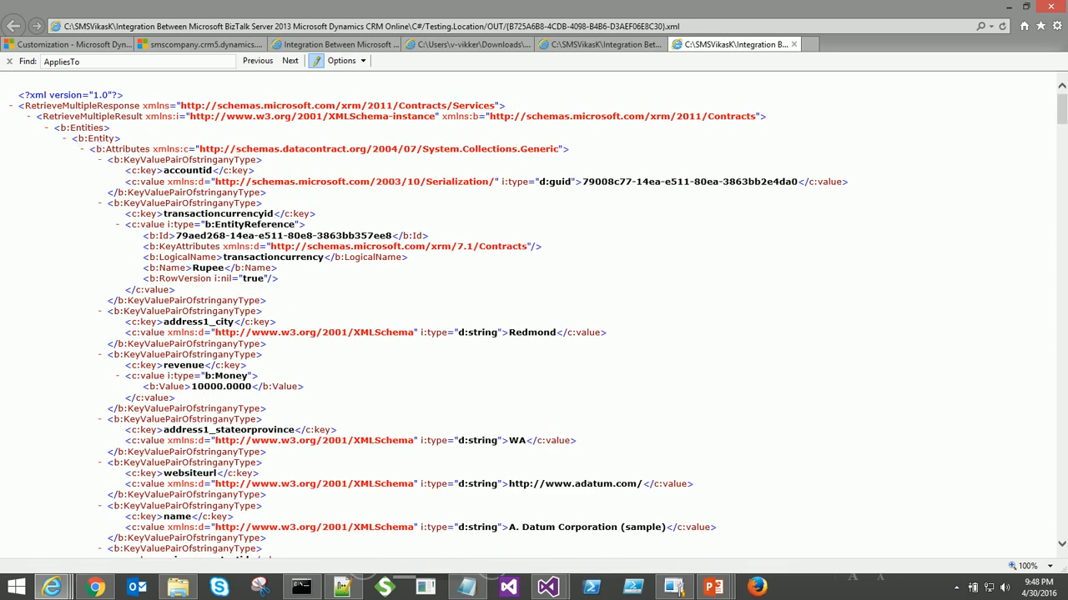
{"action": "left_click", "coordinate": [129, 160]}
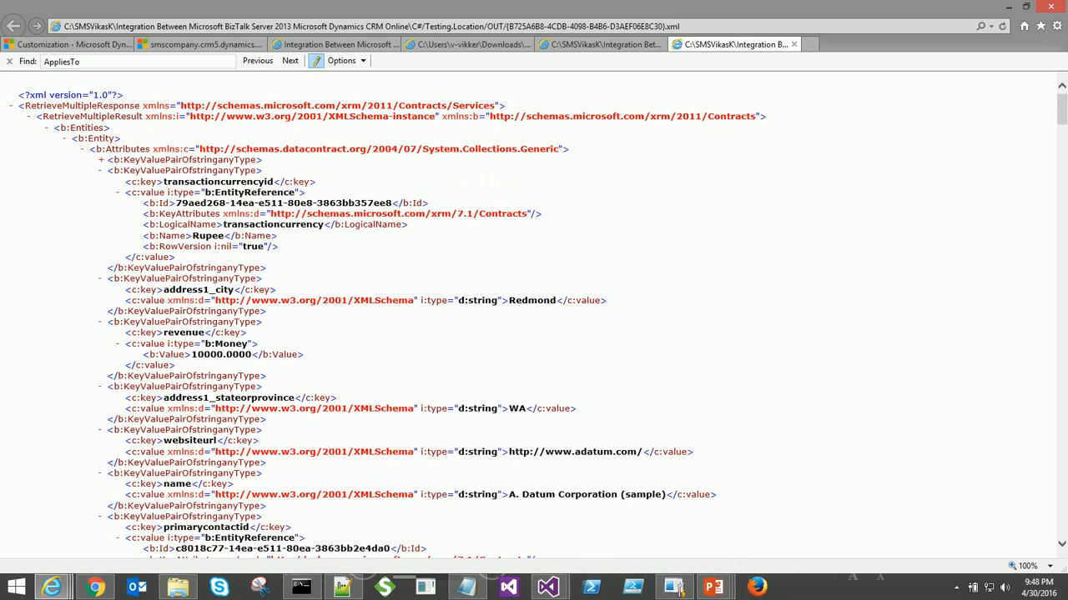
{"action": "left_click", "coordinate": [137, 170]}
{"action": "left_click", "coordinate": [137, 160]}
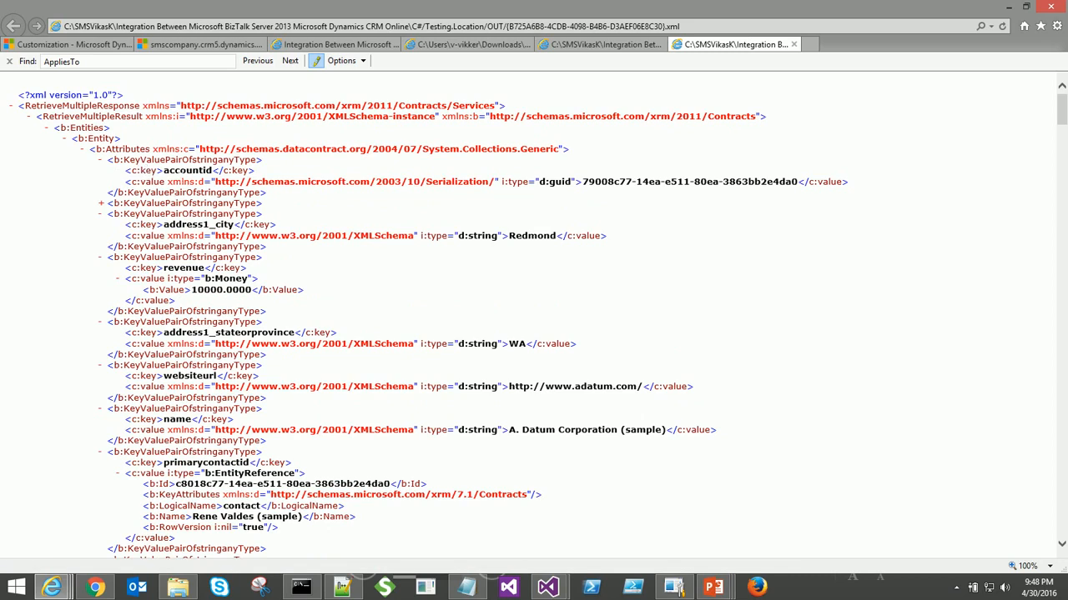
- Highlight the accountid and address1_city keys, the Redmond value, its d:string type and revenue
{"action": "left_click_drag", "start_coordinate": [163, 171], "coordinate": [207, 170]}
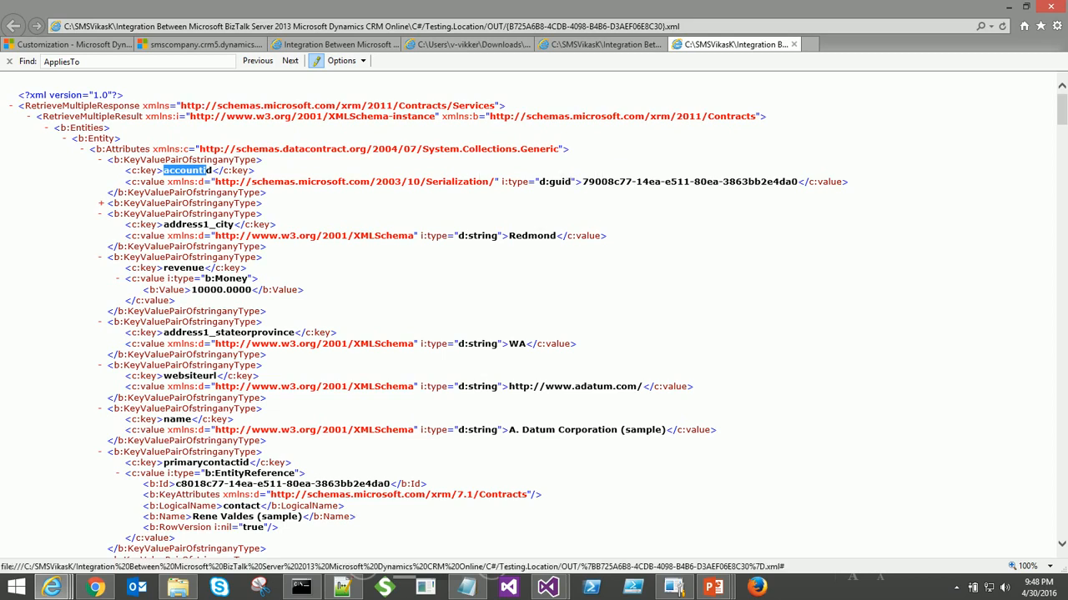
{"action": "left_click", "coordinate": [208, 171]}
{"action": "left_click_drag", "start_coordinate": [164, 224], "coordinate": [234, 225]}
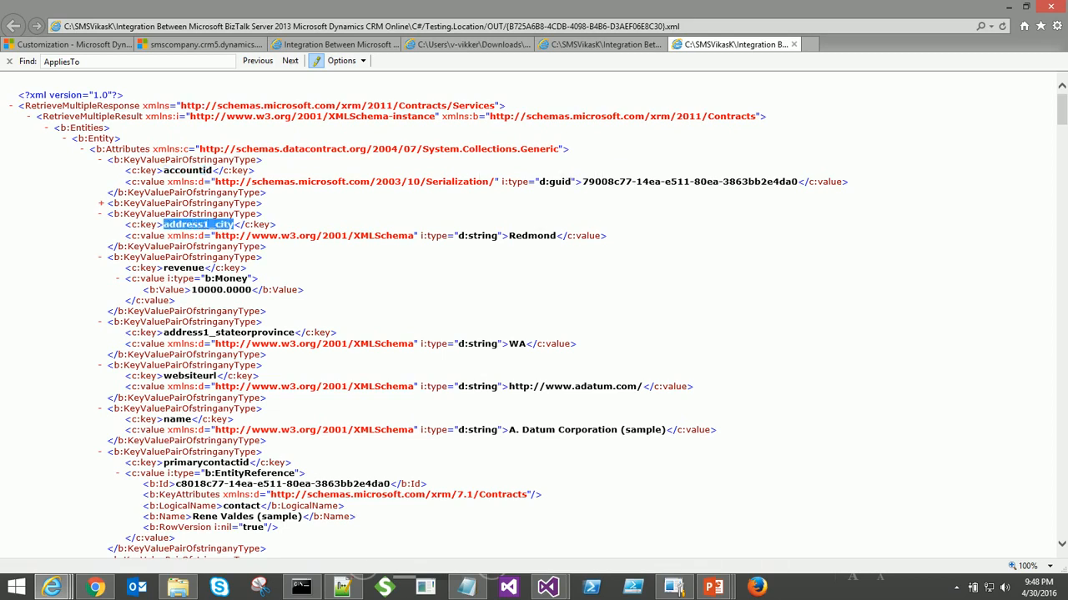
{"action": "double_click", "coordinate": [532, 237]}
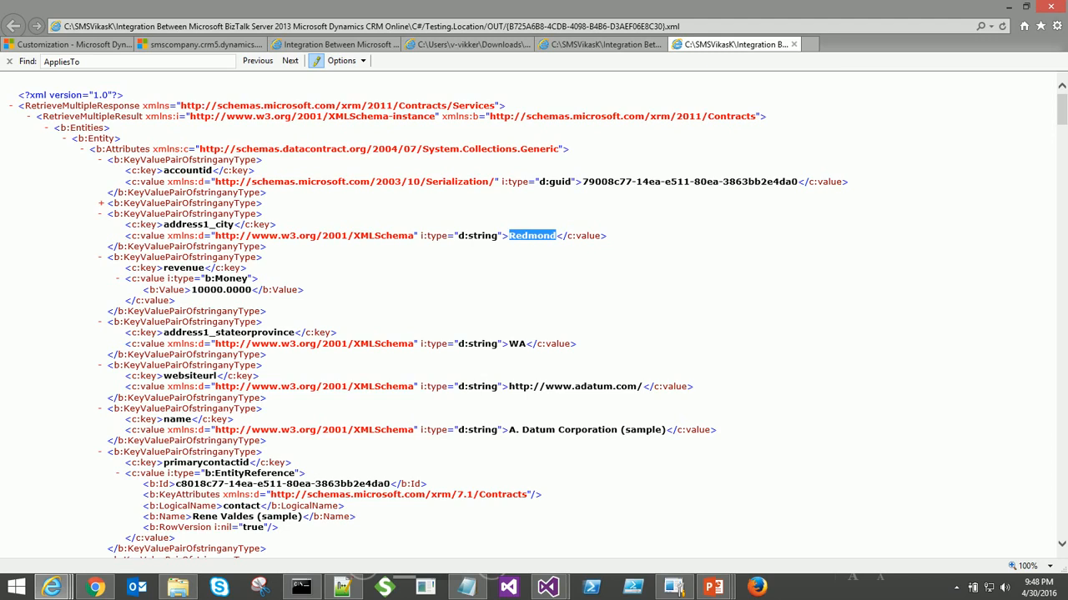
{"action": "left_click_drag", "start_coordinate": [472, 236], "coordinate": [492, 236]}
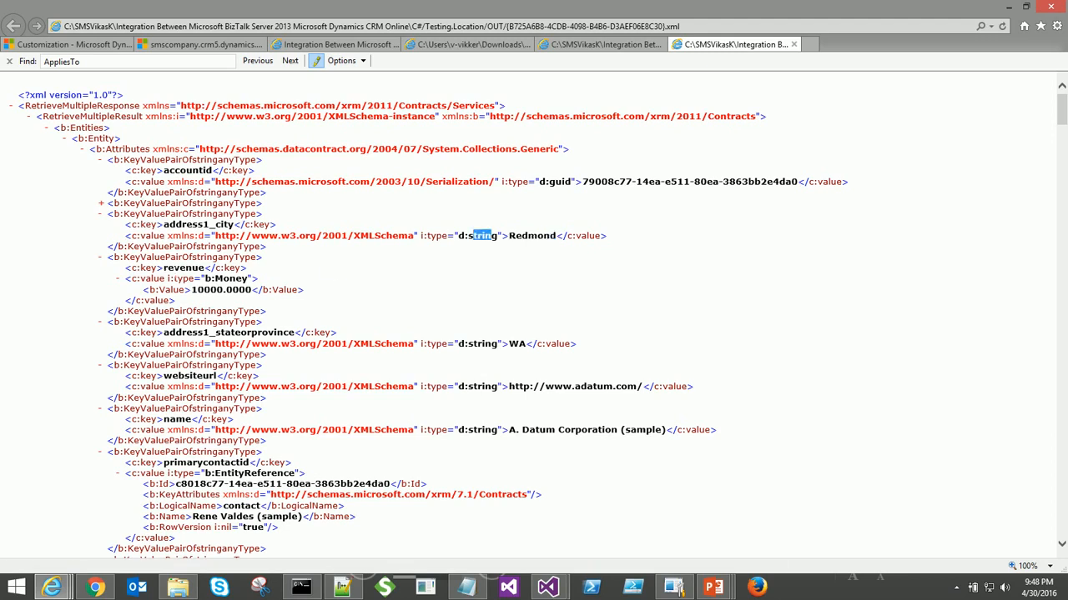
{"action": "left_click_drag", "start_coordinate": [164, 267], "coordinate": [251, 289]}
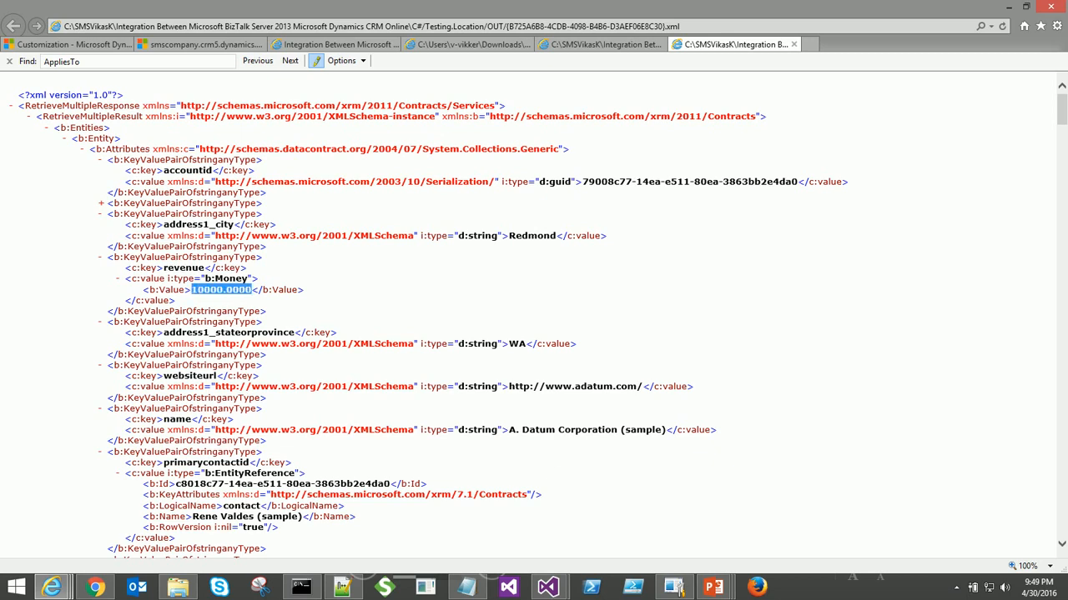
{"action": "scroll", "coordinate": [438, 450], "scroll_direction": "down", "scroll_amount": 3}
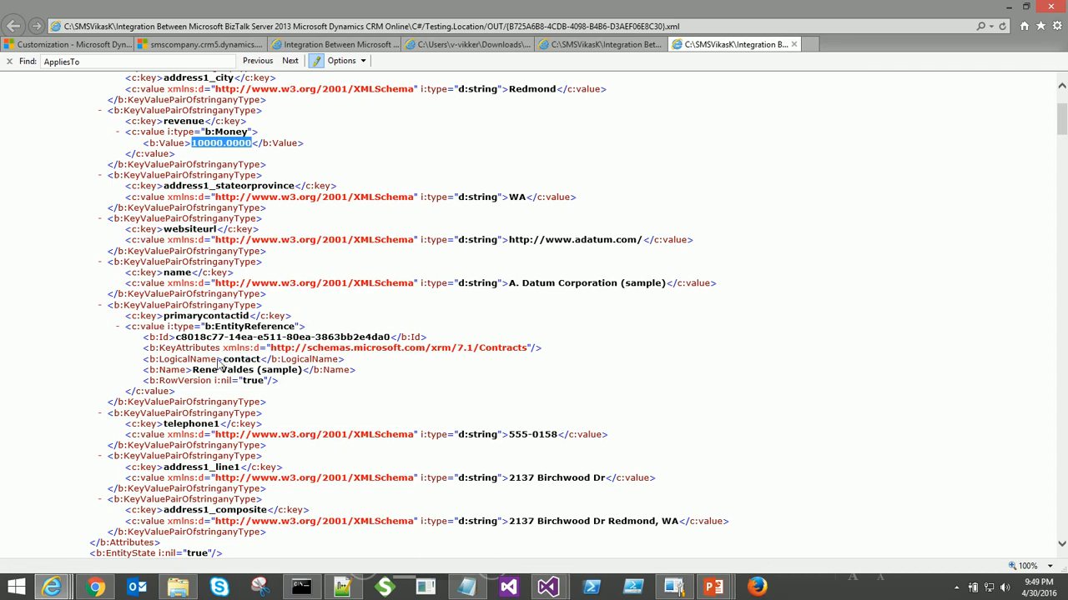
{"action": "scroll", "coordinate": [221, 357], "scroll_direction": "down", "scroll_amount": 2}
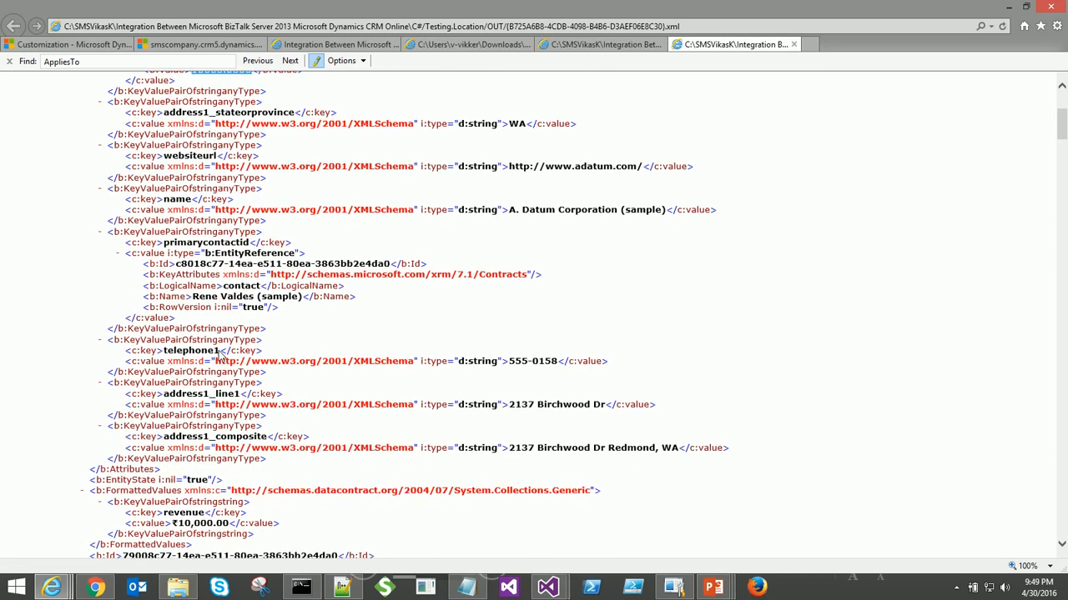
{"action": "scroll", "coordinate": [219, 357], "scroll_direction": "down", "scroll_amount": 20}
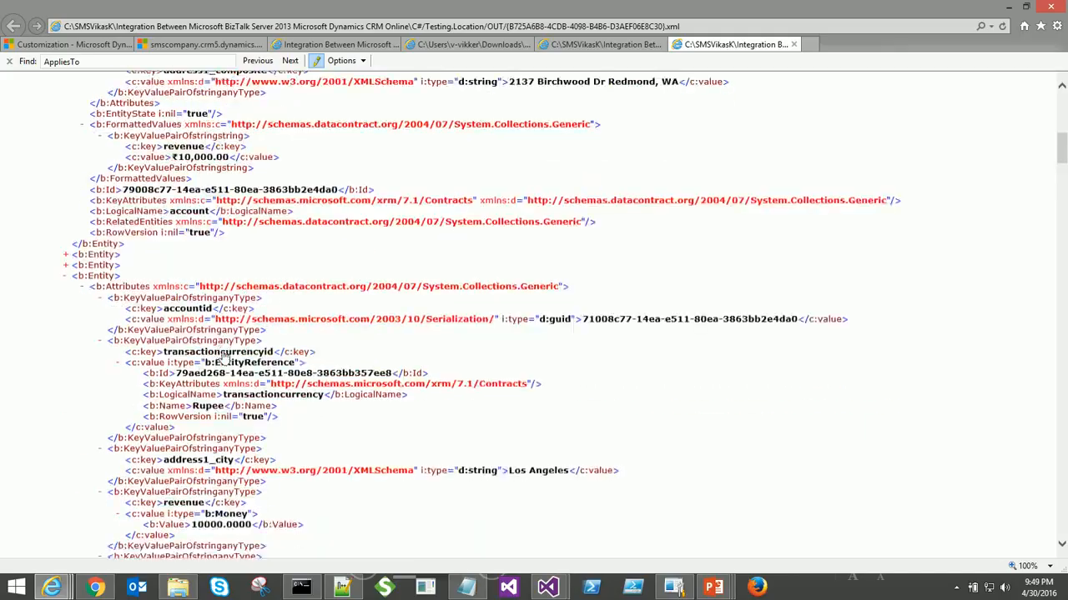
{"action": "scroll", "coordinate": [222, 357], "scroll_direction": "down", "scroll_amount": 20}
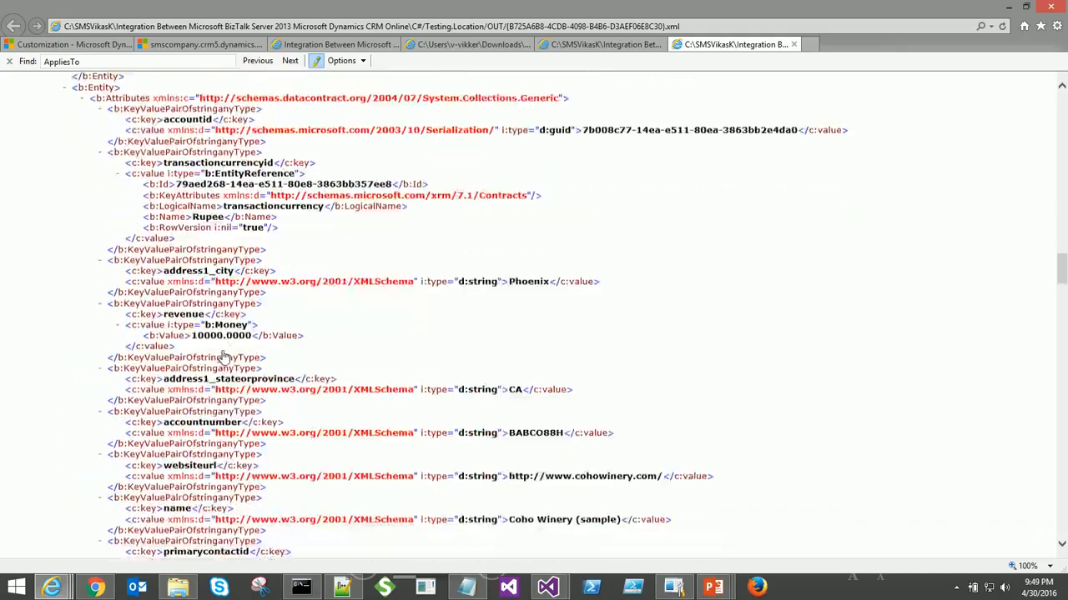
{"action": "scroll", "coordinate": [221, 357], "scroll_direction": "down", "scroll_amount": 20}
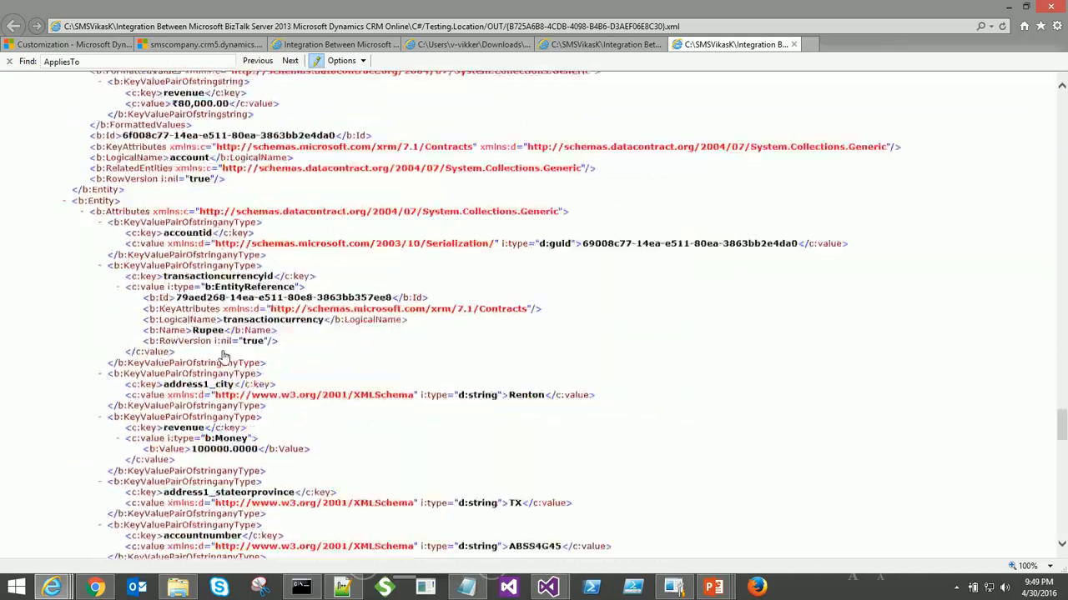
{"action": "scroll", "coordinate": [222, 357], "scroll_direction": "down", "scroll_amount": 12}
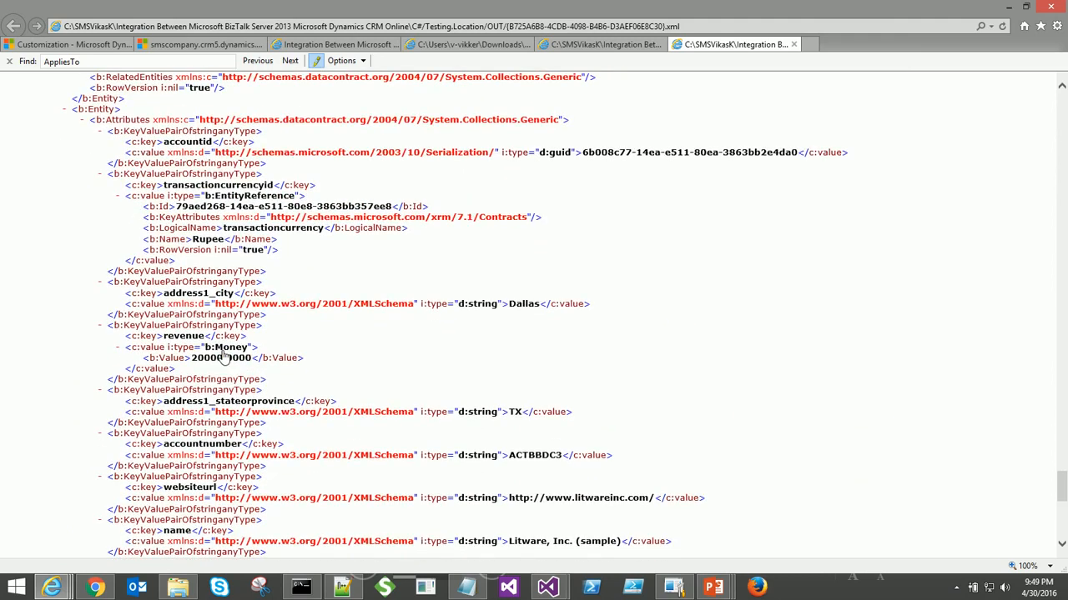
{"action": "scroll", "coordinate": [222, 357], "scroll_direction": "down", "scroll_amount": 12}
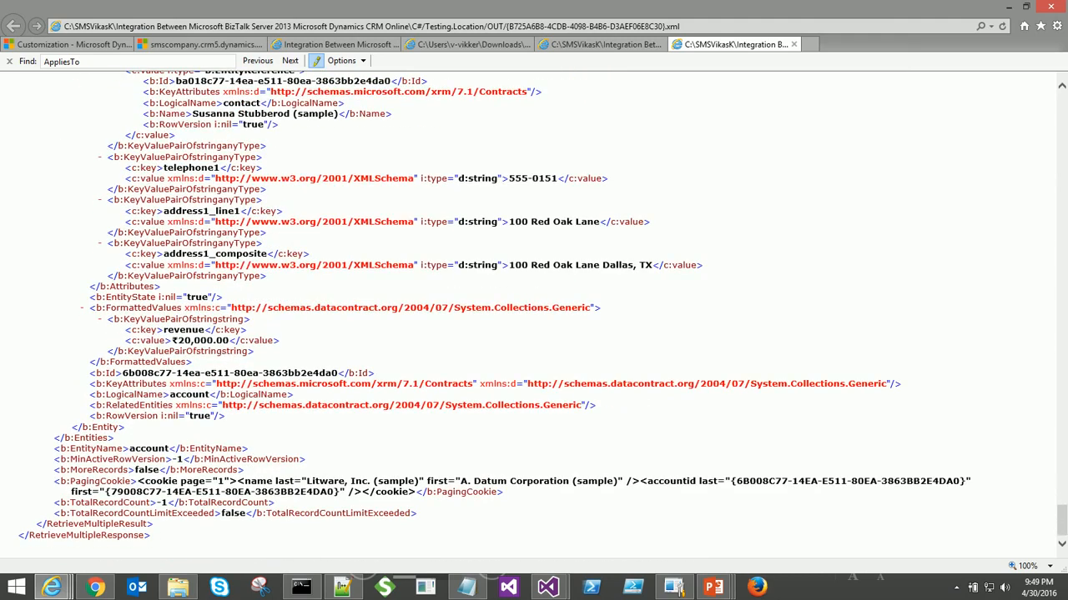
{"action": "double_click", "coordinate": [147, 452]}
{"action": "scroll", "coordinate": [149, 457], "scroll_direction": "up", "scroll_amount": 20}
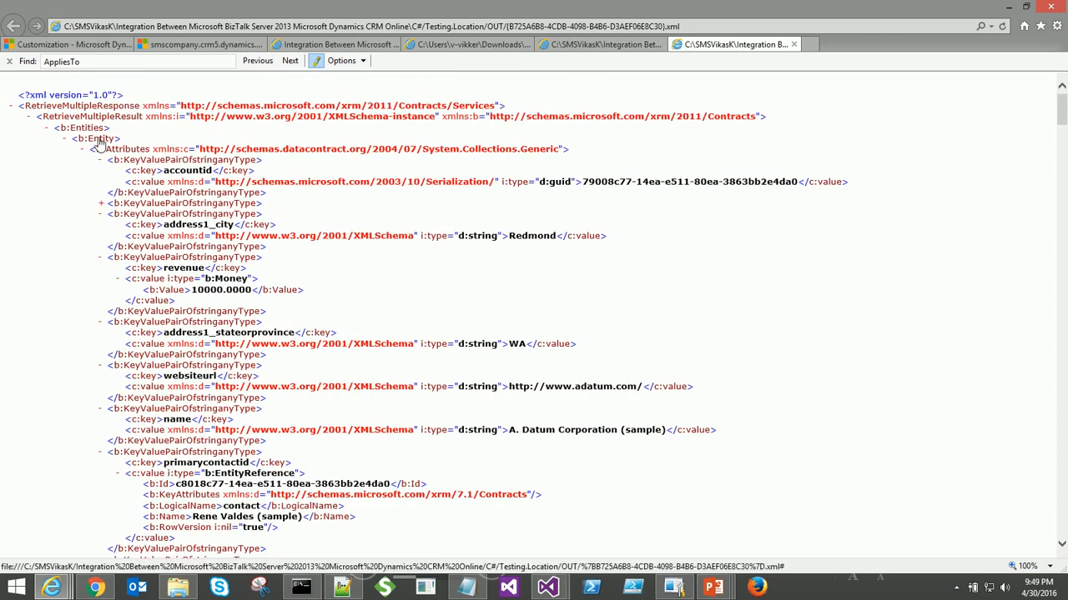
- Fold all ten b:Entity nodes, including the last attribute list, to reveal EntityName and MoreRecords
{"action": "left_click", "coordinate": [95, 141]}
{"action": "left_click", "coordinate": [92, 170]}
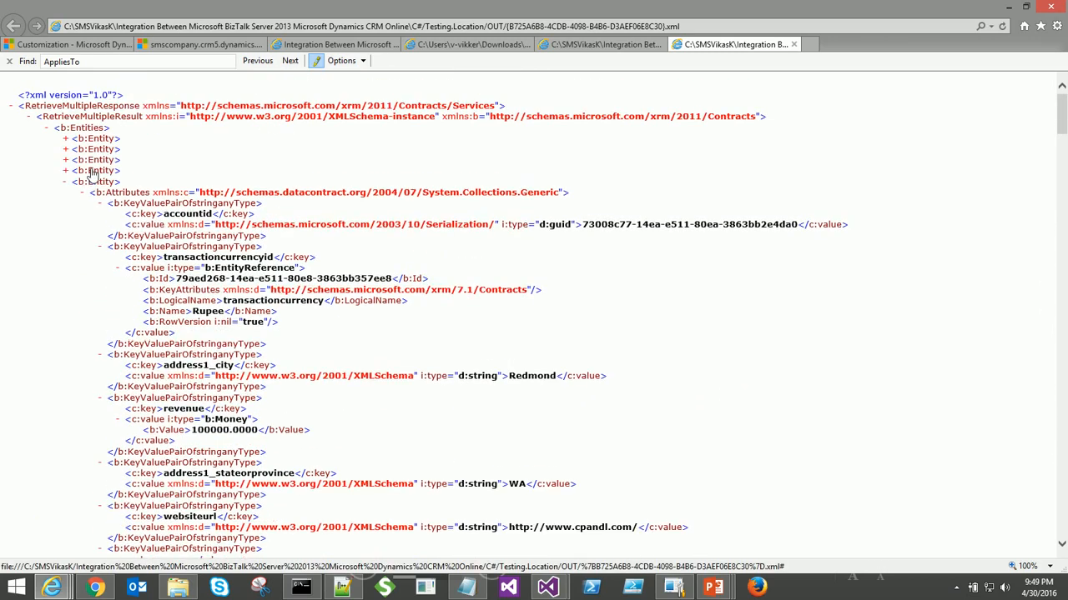
{"action": "left_click", "coordinate": [100, 182]}
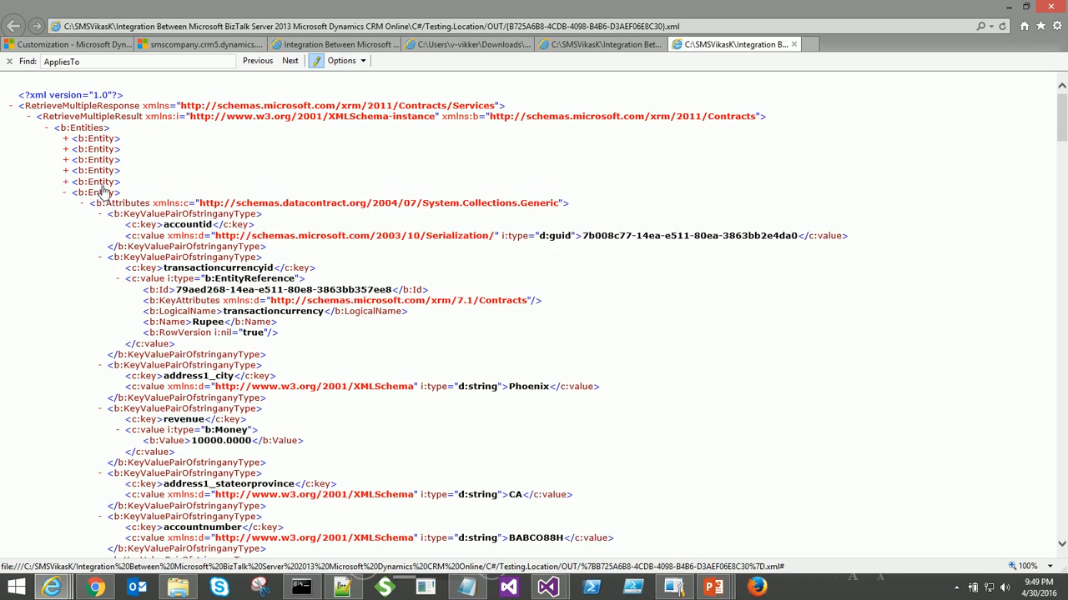
{"action": "left_click", "coordinate": [98, 193]}
{"action": "left_click", "coordinate": [99, 204]}
{"action": "left_click", "coordinate": [97, 215]}
{"action": "left_click", "coordinate": [97, 226]}
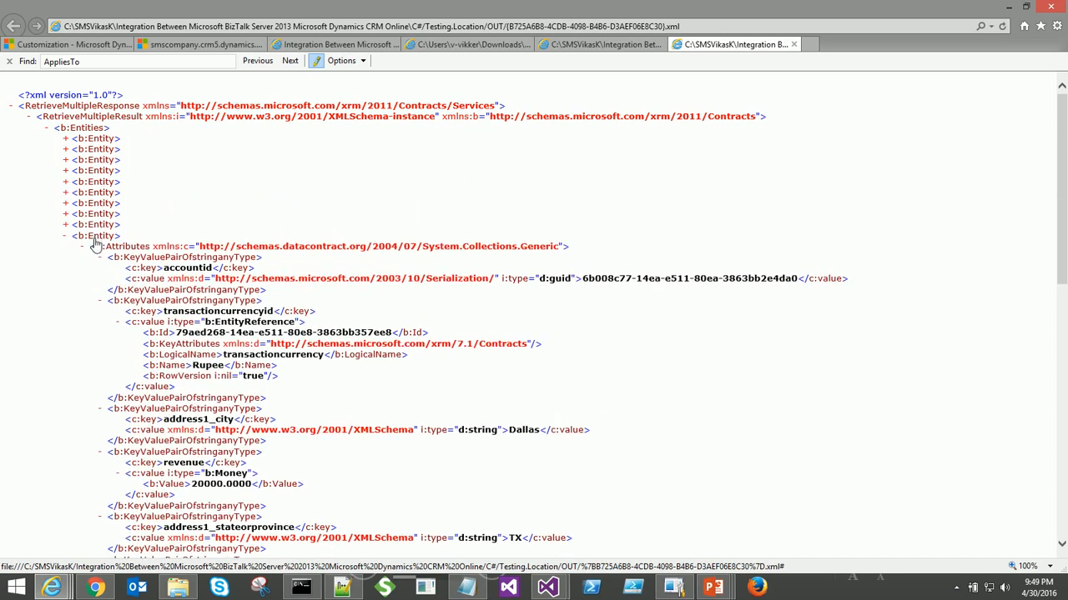
{"action": "left_click", "coordinate": [92, 247]}
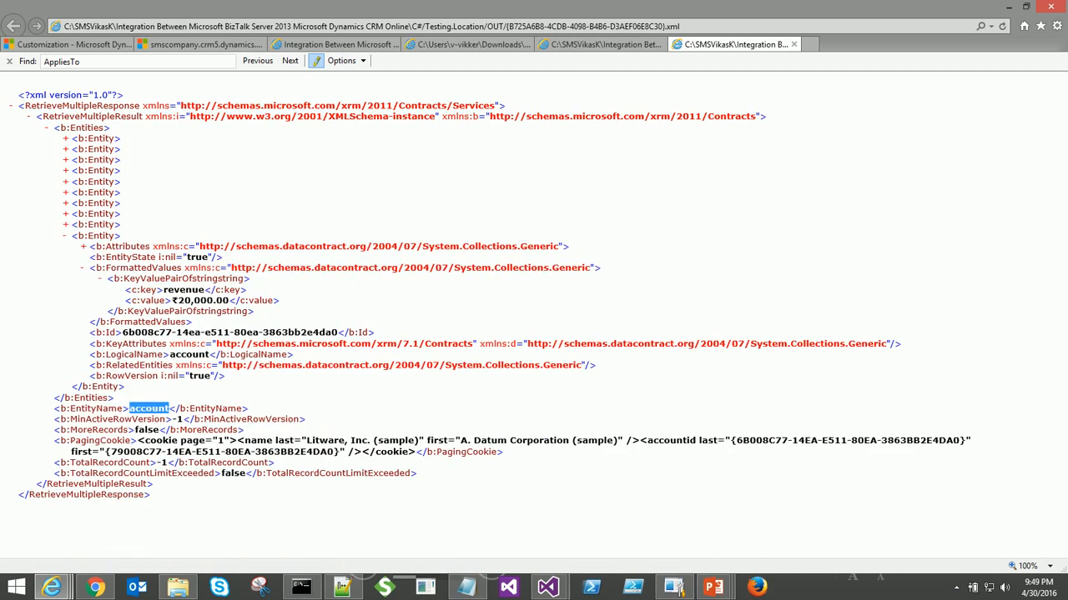
{"action": "left_click", "coordinate": [96, 238]}
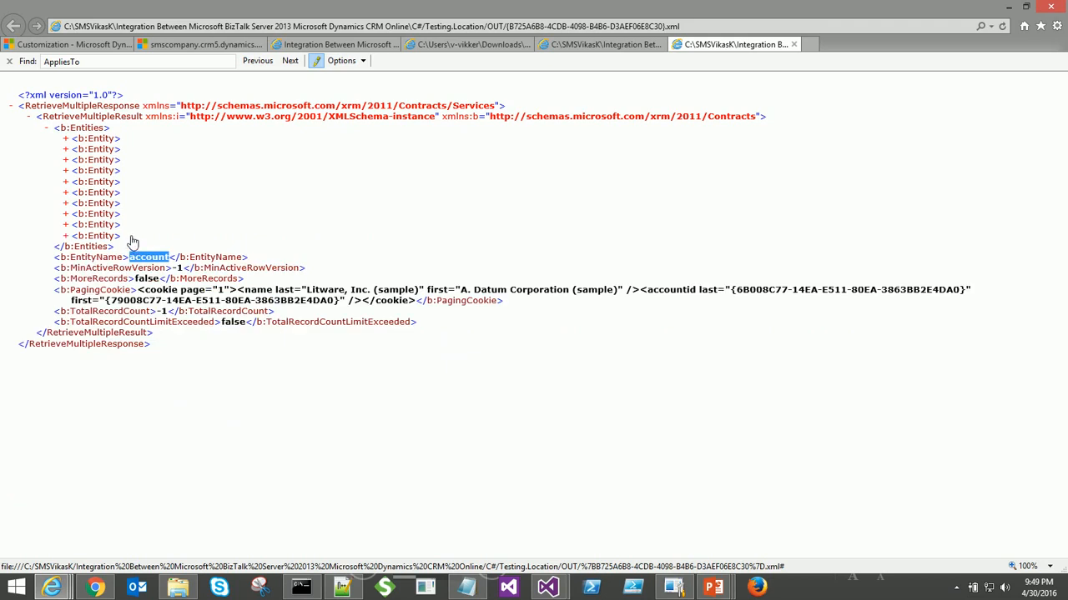
{"action": "left_click_drag", "start_coordinate": [122, 240], "coordinate": [44, 235]}
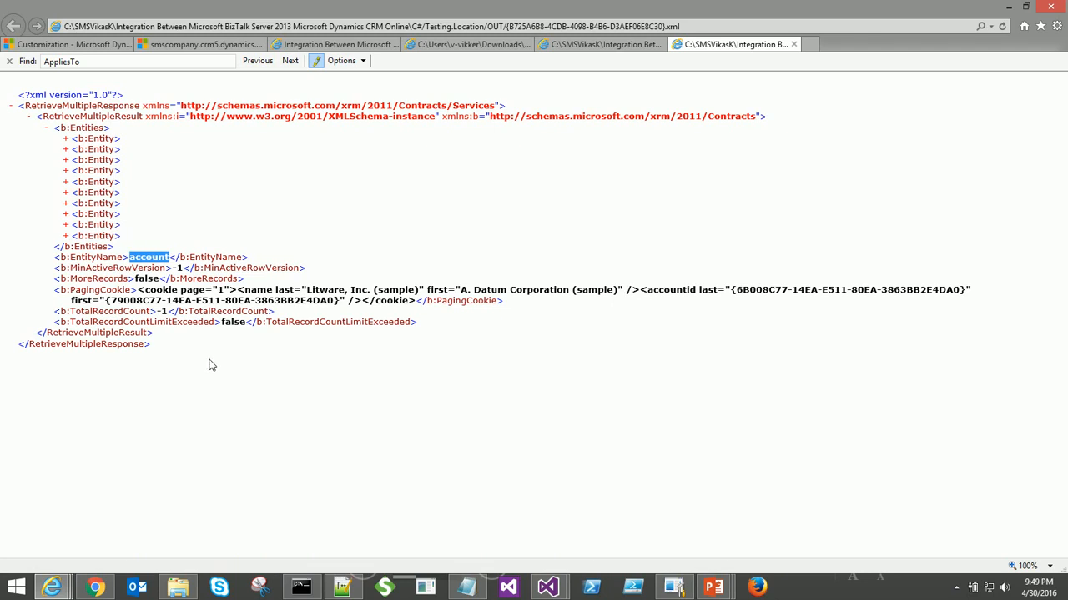
- Compare the <B:Entity> matches in the response against the CRM Advanced Find accounts list
{"action": "key", "text": "alt+Tab"}
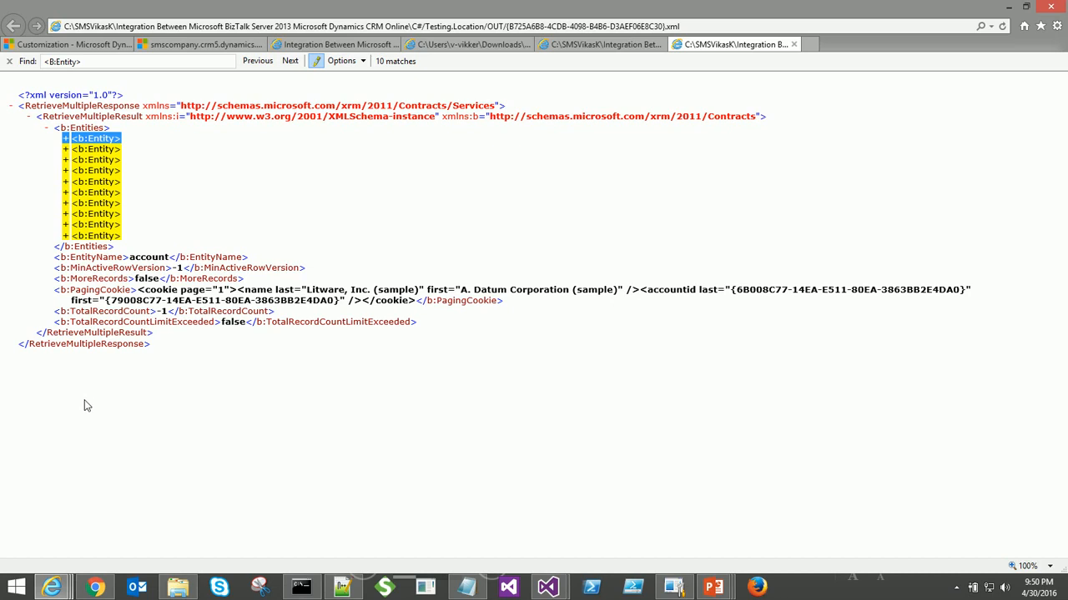
{"action": "key", "text": "alt+Tab"}
{"action": "key", "text": "alt+Tab"}
{"action": "key", "text": "alt+Tab"}
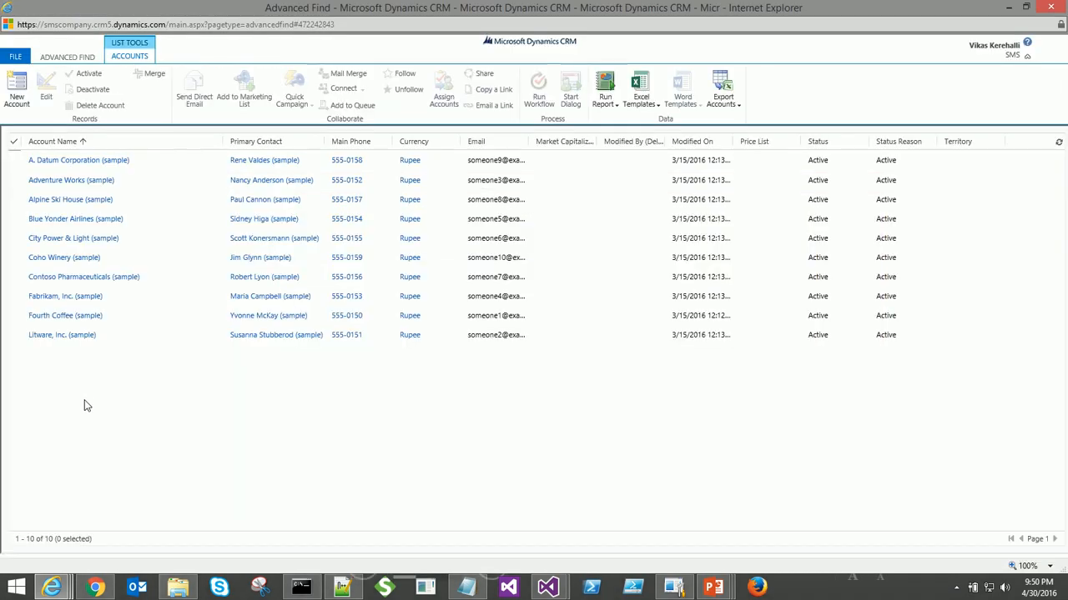
{"action": "key", "text": "alt+Tab"}
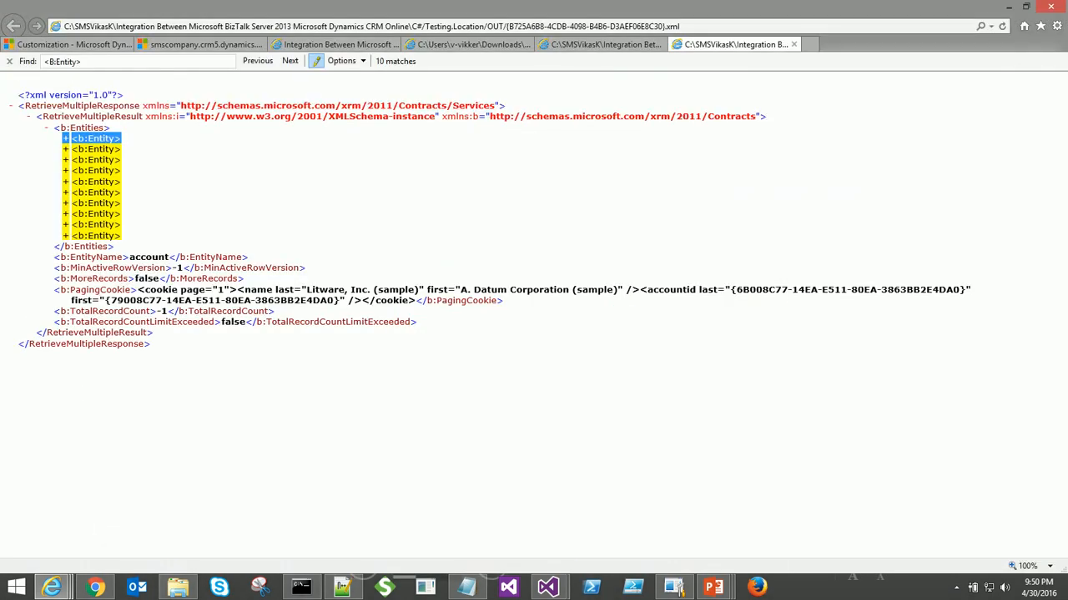
{"action": "left_click", "coordinate": [72, 437]}
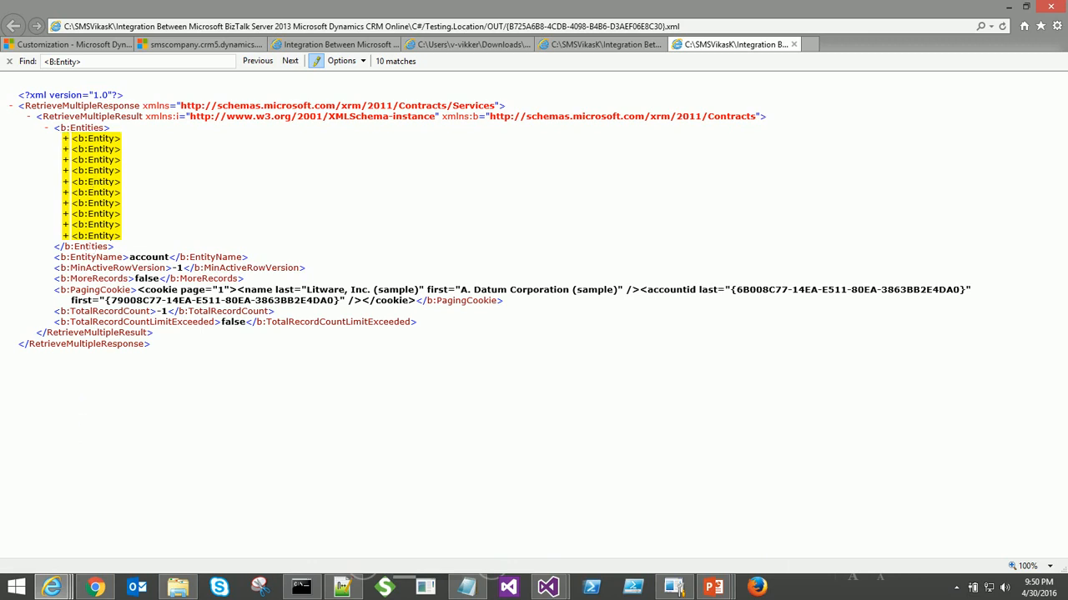
{"action": "key", "text": "alt+Tab"}
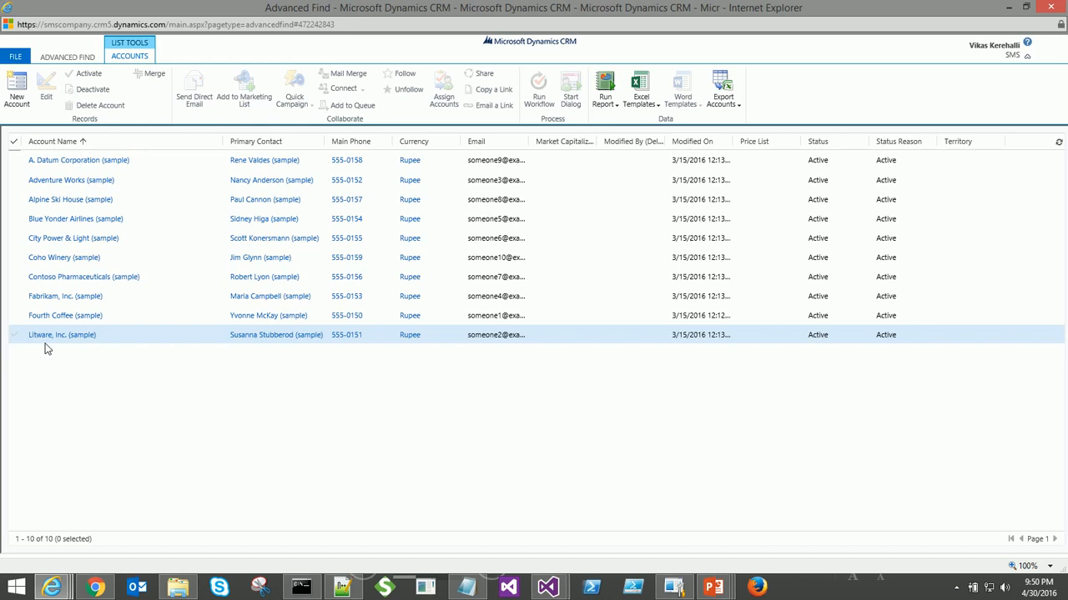
{"action": "key", "text": "alt+Tab"}
- Expand the first account entity and check its values against Advanced Find
{"action": "left_click", "coordinate": [91, 138]}
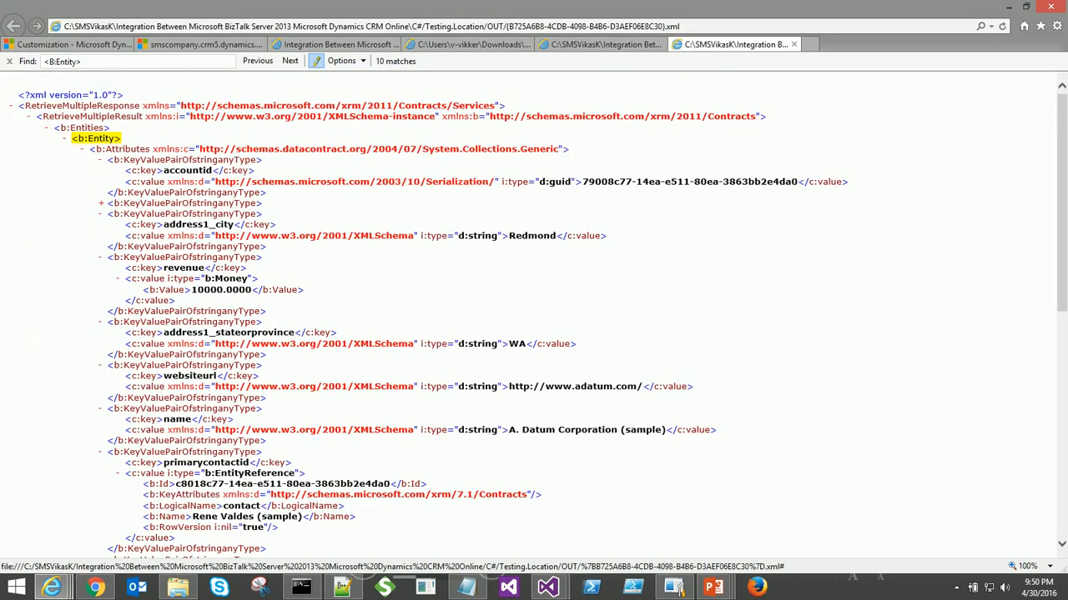
{"action": "scroll", "coordinate": [289, 314], "scroll_direction": "down", "scroll_amount": 2}
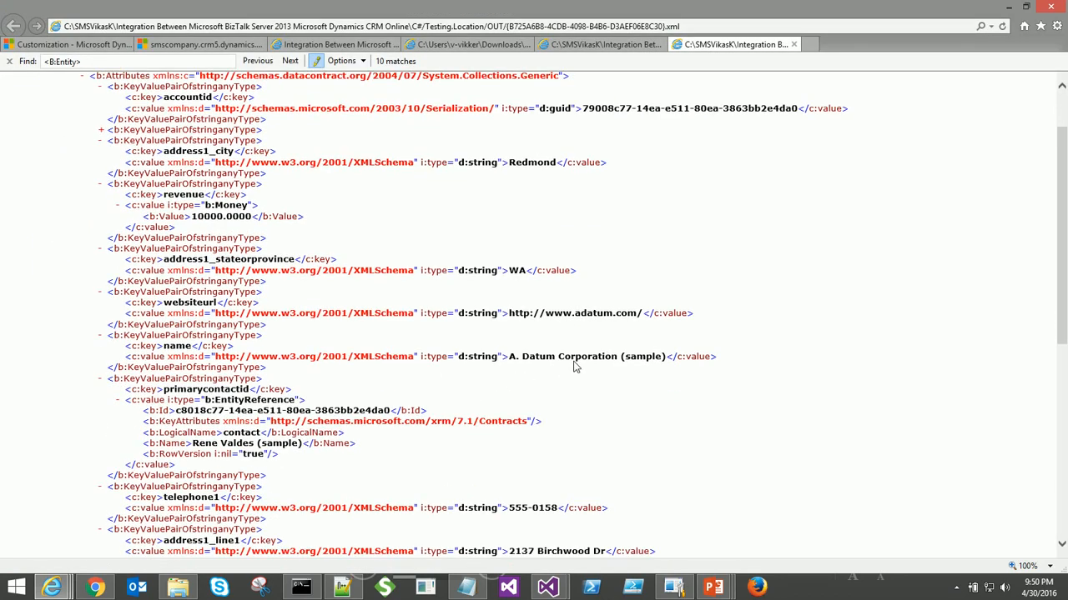
{"action": "key", "text": "alt+Tab"}
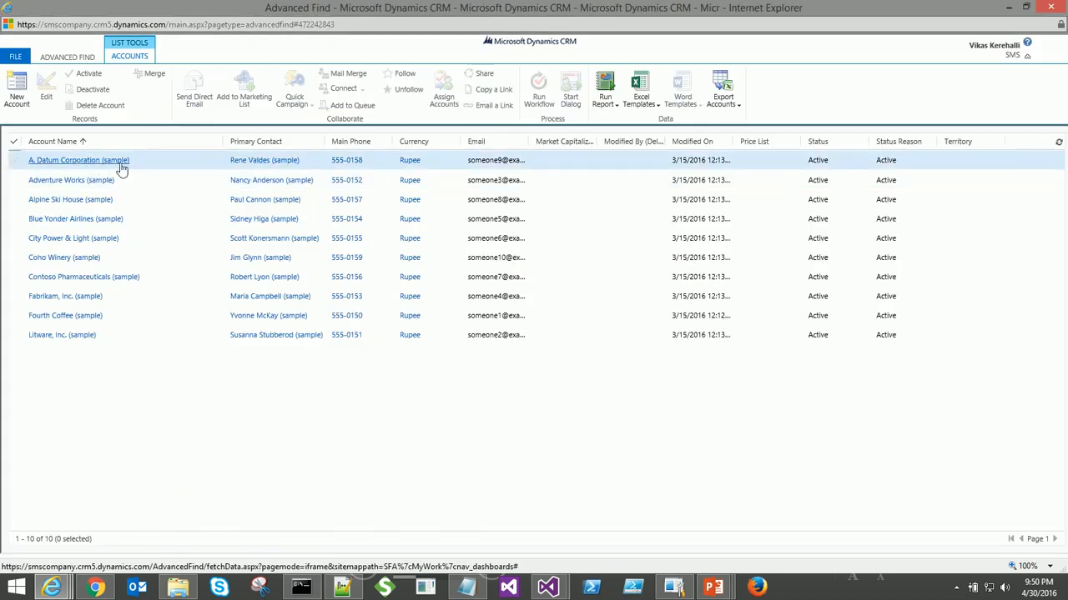
{"action": "key", "text": "alt+Tab"}
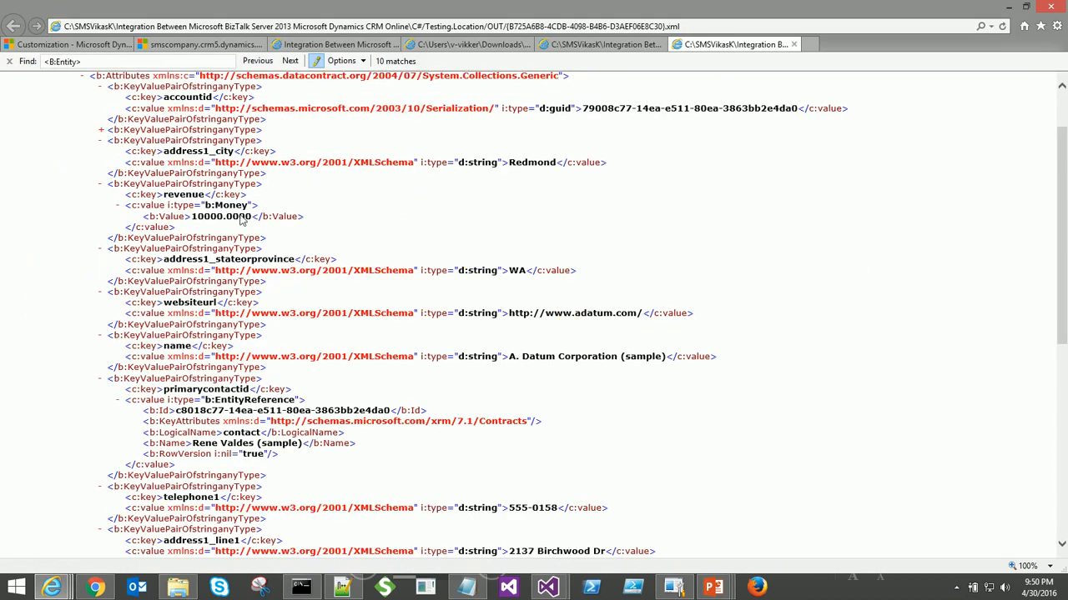
{"action": "scroll", "coordinate": [240, 219], "scroll_direction": "up", "scroll_amount": 2}
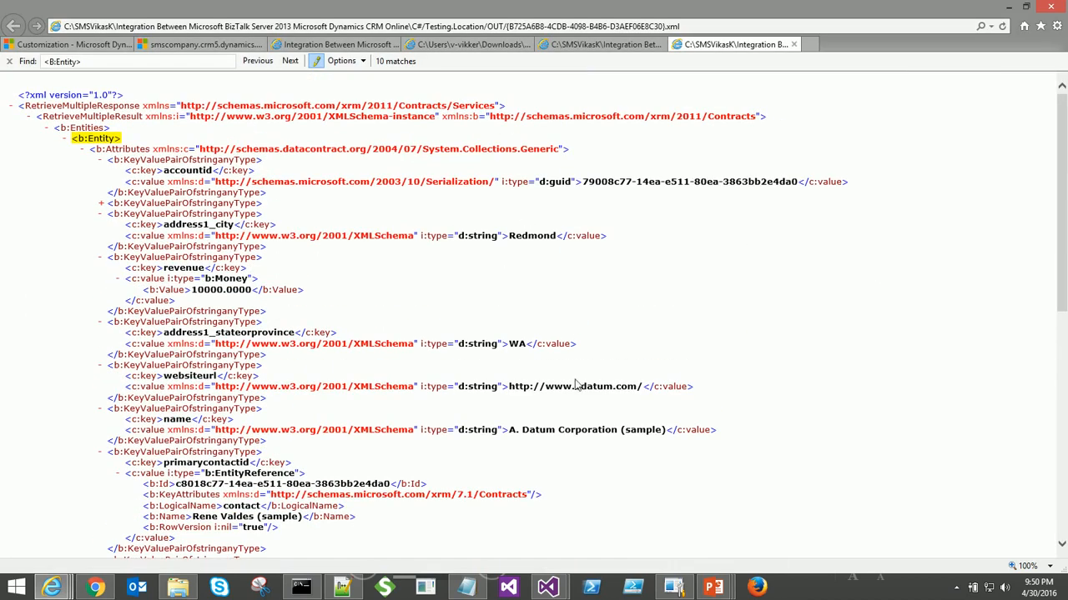
{"action": "scroll", "coordinate": [432, 399], "scroll_direction": "down", "scroll_amount": 4}
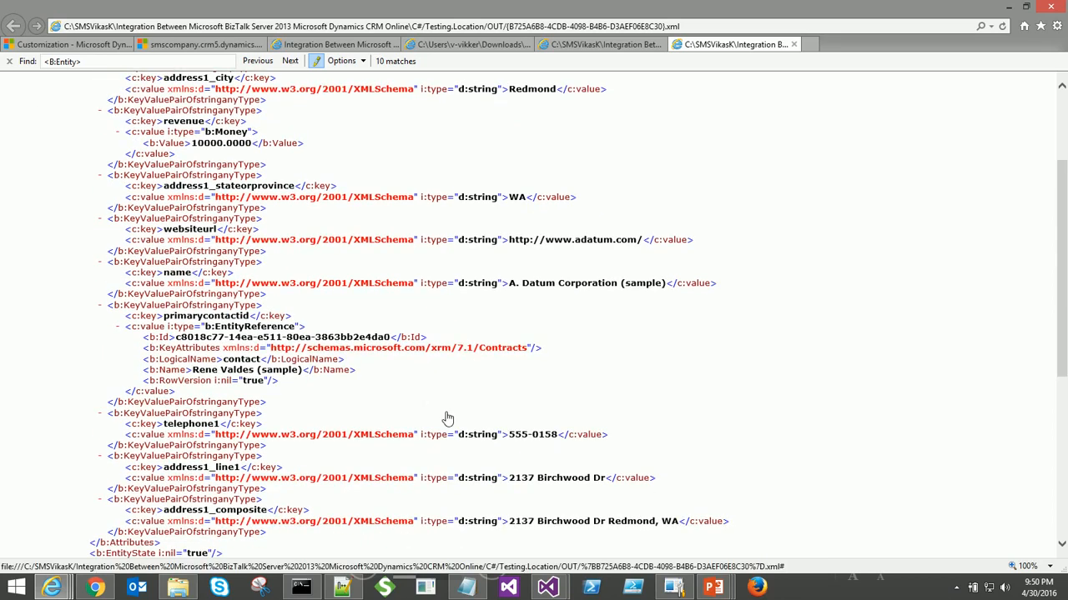
{"action": "scroll", "coordinate": [446, 417], "scroll_direction": "down", "scroll_amount": 2}
{"action": "scroll", "coordinate": [443, 417], "scroll_direction": "down", "scroll_amount": 3}
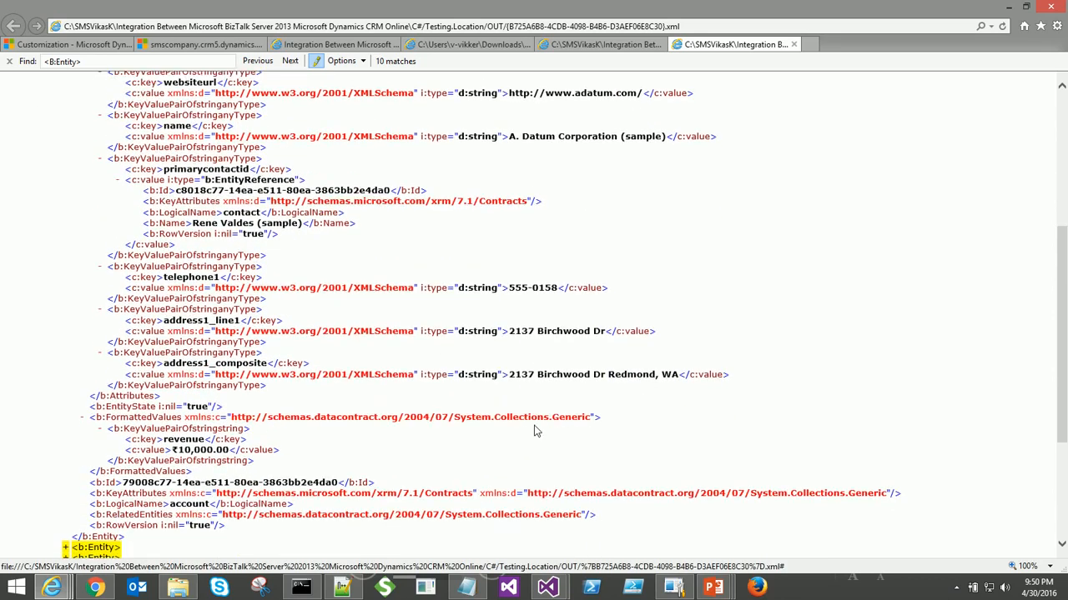
{"action": "key", "text": "alt+Tab"}
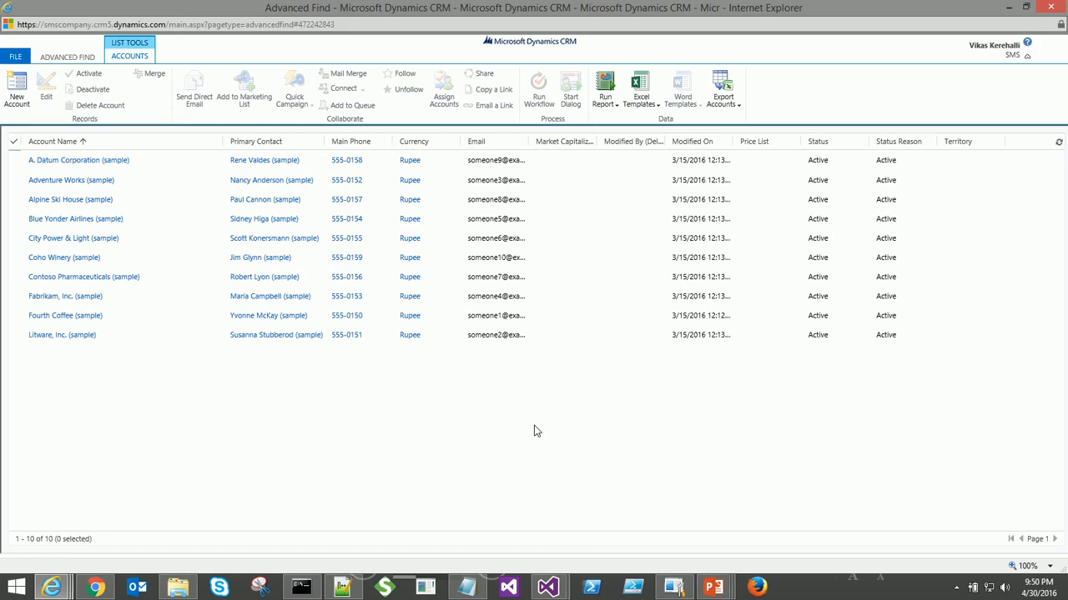
{"action": "key", "text": "alt+Tab"}
{"action": "scroll", "coordinate": [534, 429], "scroll_direction": "up", "scroll_amount": 4}
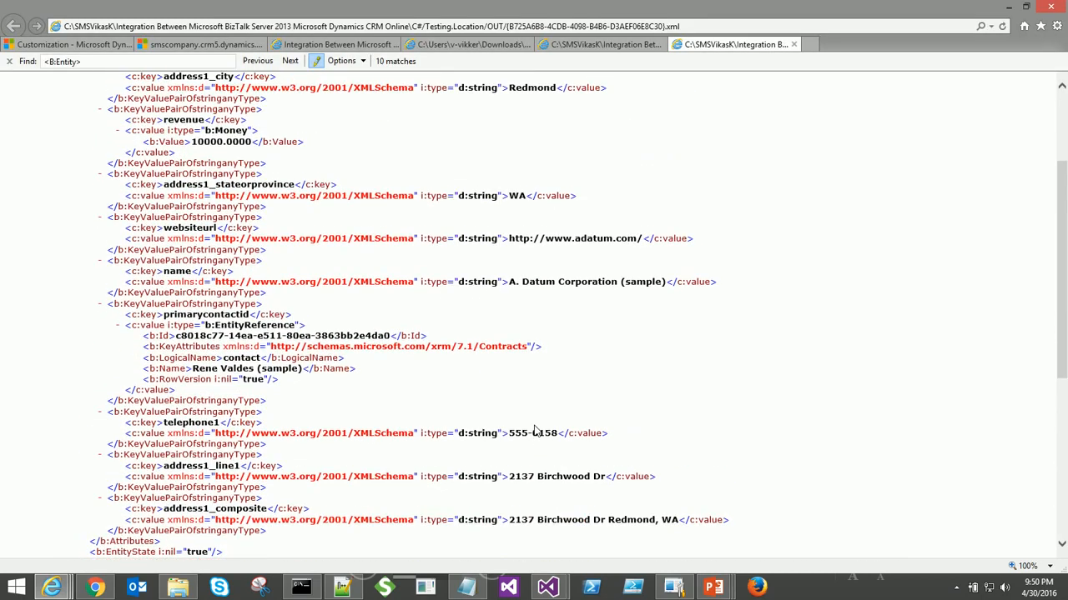
{"action": "scroll", "coordinate": [535, 429], "scroll_direction": "up", "scroll_amount": 4}
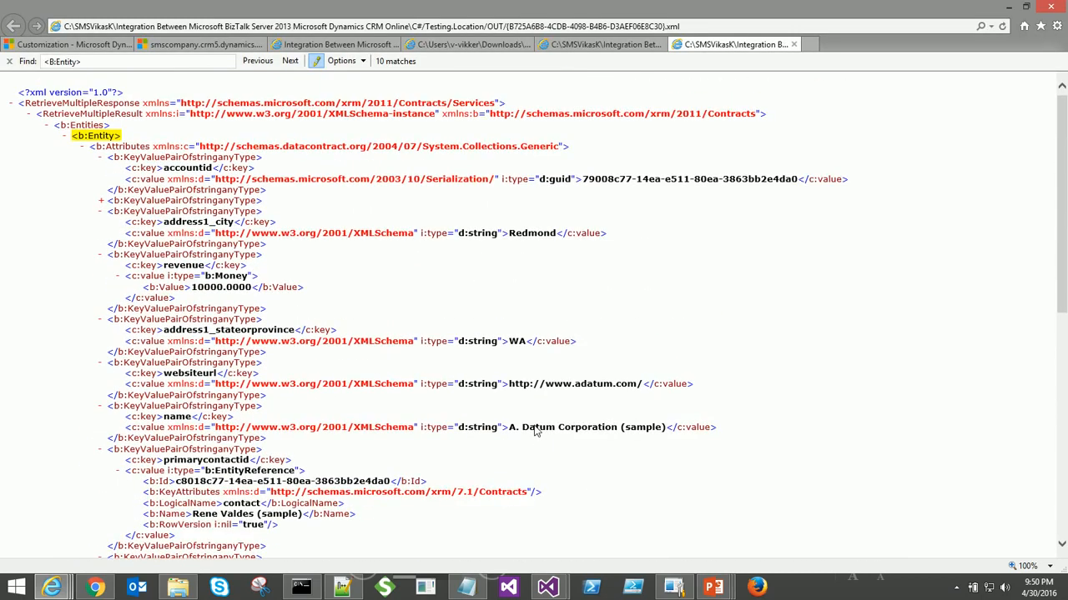
- Expand the first account's Rupee transaction currency entry and select its primary contact name
{"action": "left_click", "coordinate": [239, 201]}
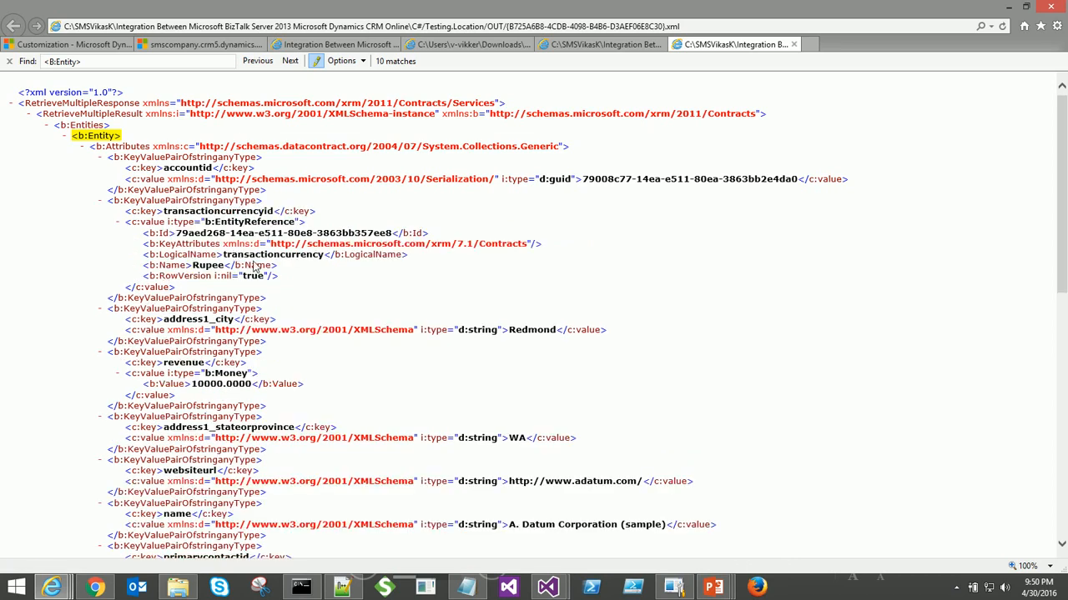
{"action": "scroll", "coordinate": [250, 263], "scroll_direction": "down", "scroll_amount": 10}
{"action": "scroll", "coordinate": [259, 269], "scroll_direction": "down", "scroll_amount": 1}
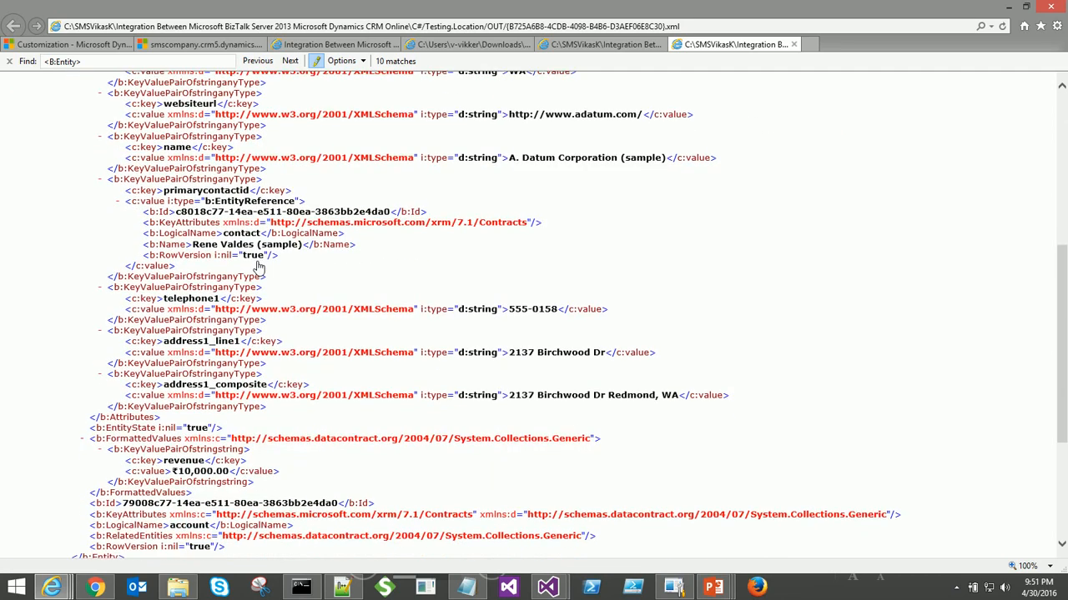
{"action": "scroll", "coordinate": [259, 267], "scroll_direction": "down", "scroll_amount": 5}
{"action": "scroll", "coordinate": [254, 265], "scroll_direction": "up", "scroll_amount": 7}
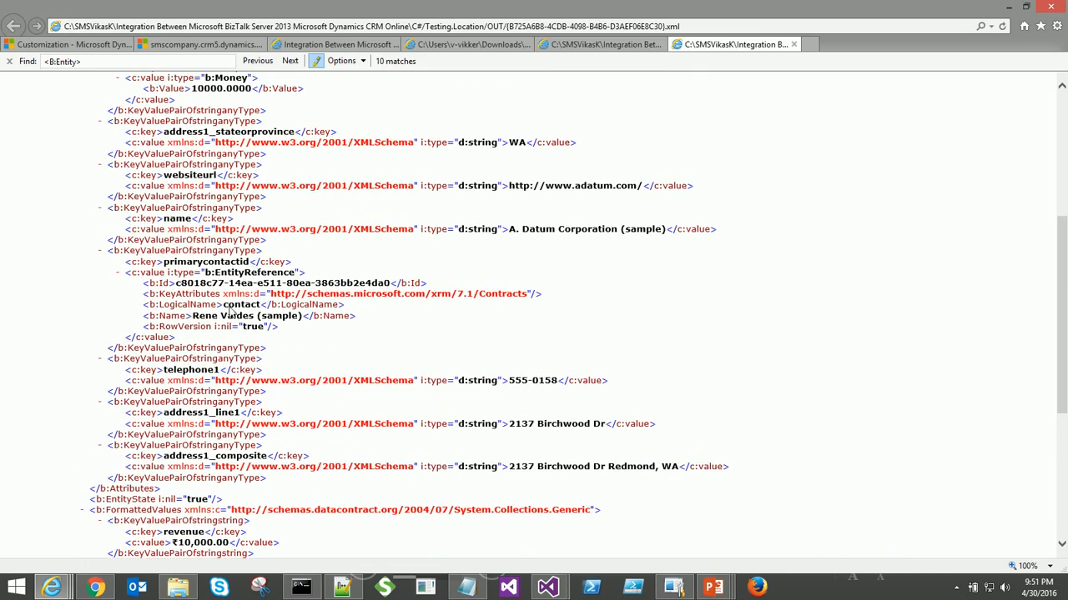
{"action": "left_click_drag", "start_coordinate": [193, 317], "coordinate": [289, 318]}
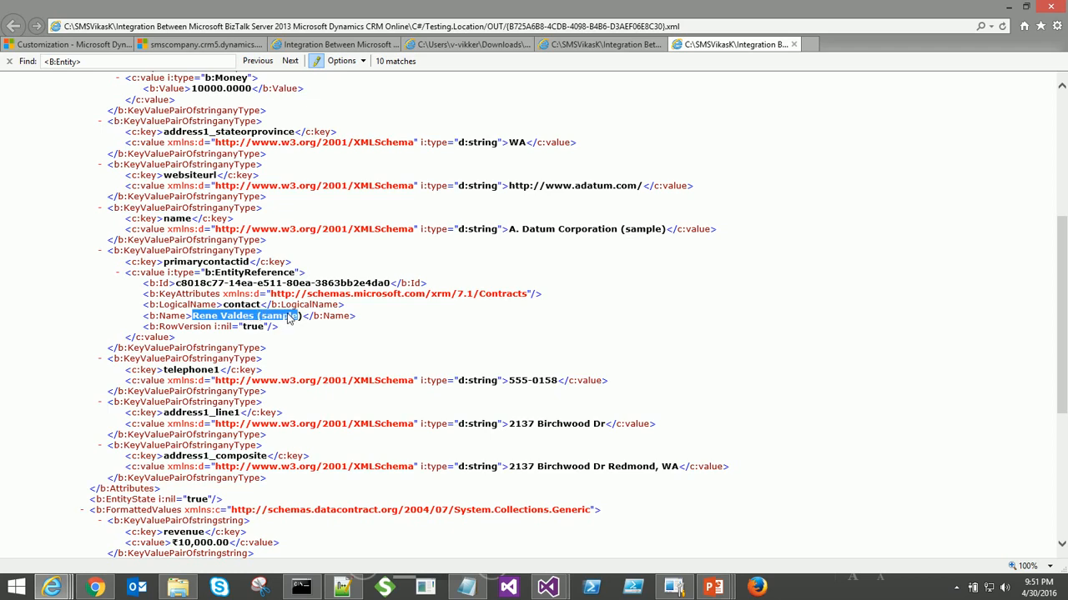
{"action": "scroll", "coordinate": [283, 321], "scroll_direction": "up", "scroll_amount": 4}
{"action": "key", "text": "alt+Tab"}
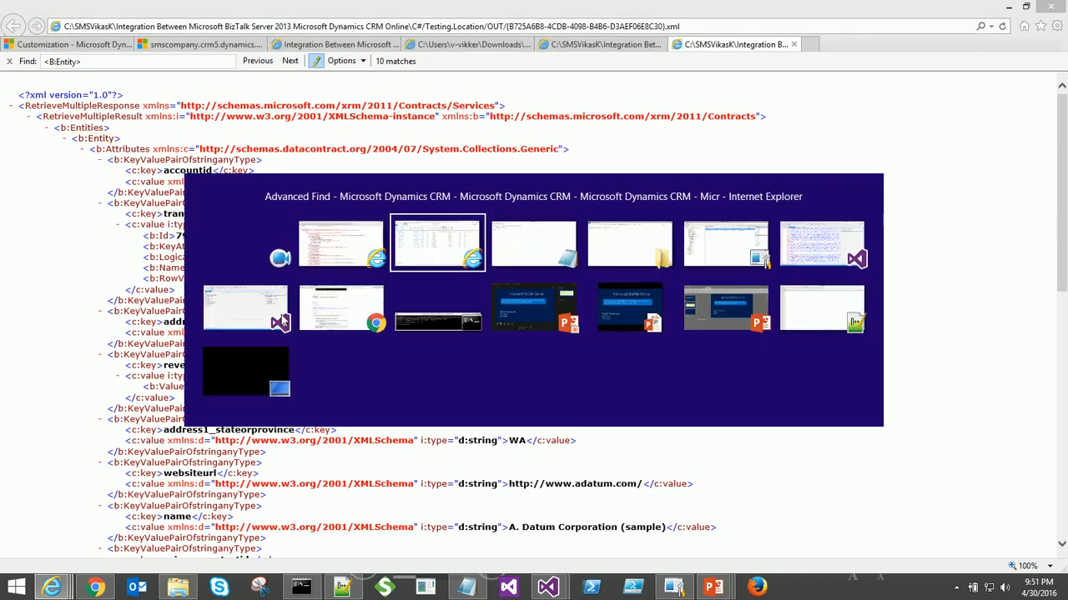
- Drop the Contact request XML from Testing.Location into the IN folder
{"action": "key", "text": "alt+Tab"}
{"action": "key", "text": "alt+Tab"}
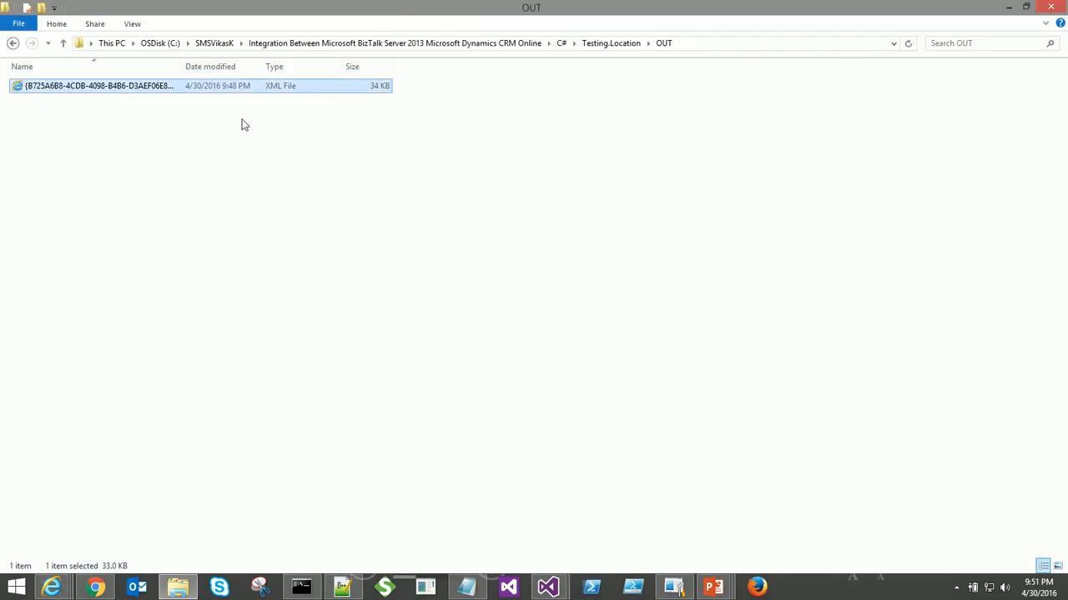
{"action": "left_click", "coordinate": [607, 43]}
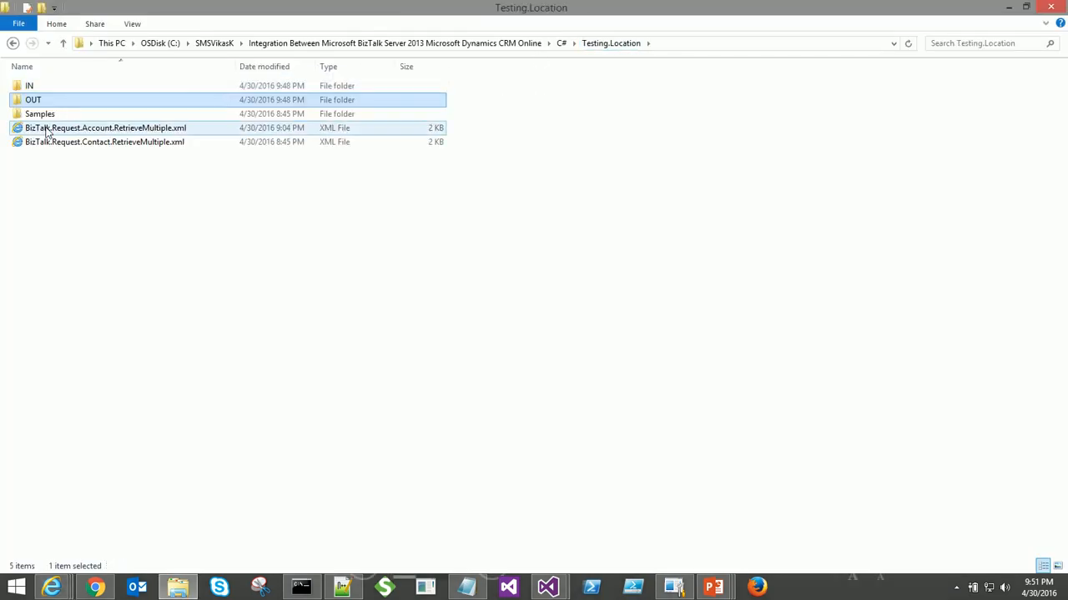
{"action": "left_click", "coordinate": [104, 147]}
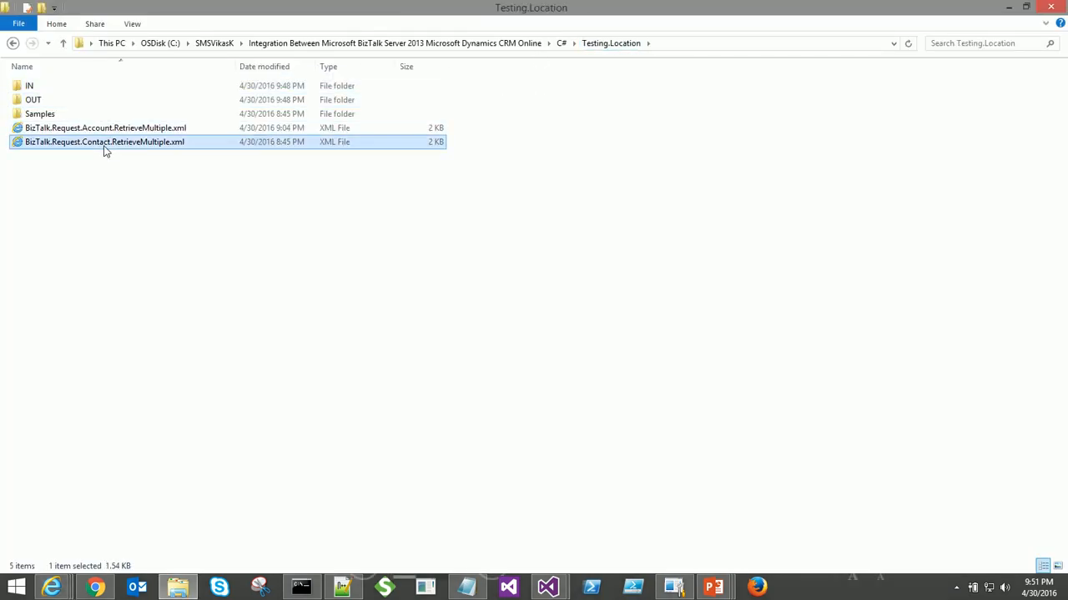
{"action": "double_click", "coordinate": [30, 87]}
{"action": "key", "text": "ctrl+v"}
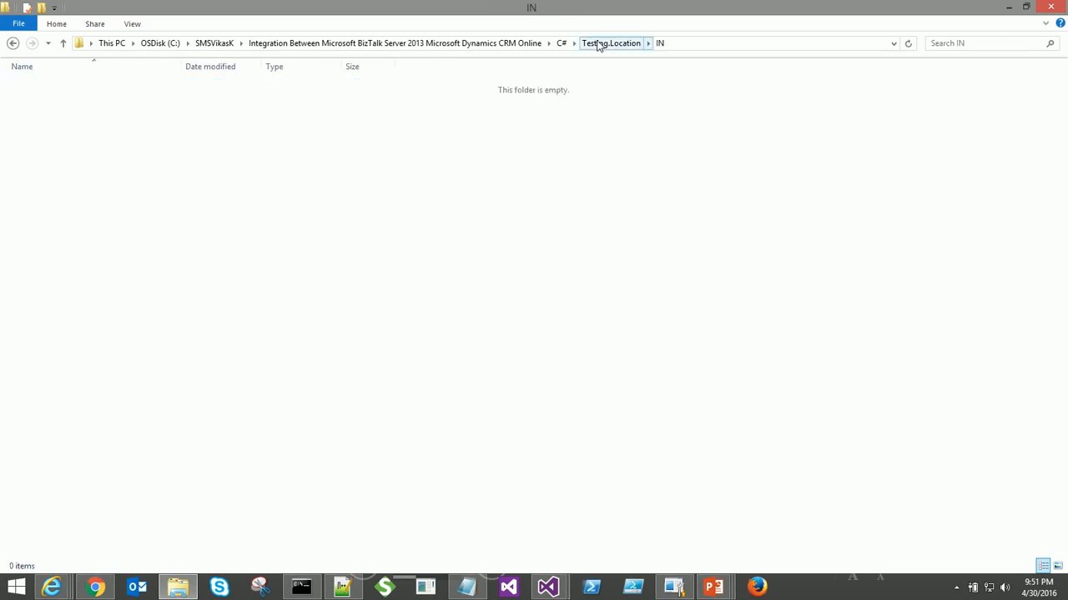
- Open the newer 45 KB contact response from OUT in Internet Explorer
{"action": "left_click", "coordinate": [597, 42]}
{"action": "double_click", "coordinate": [67, 100]}
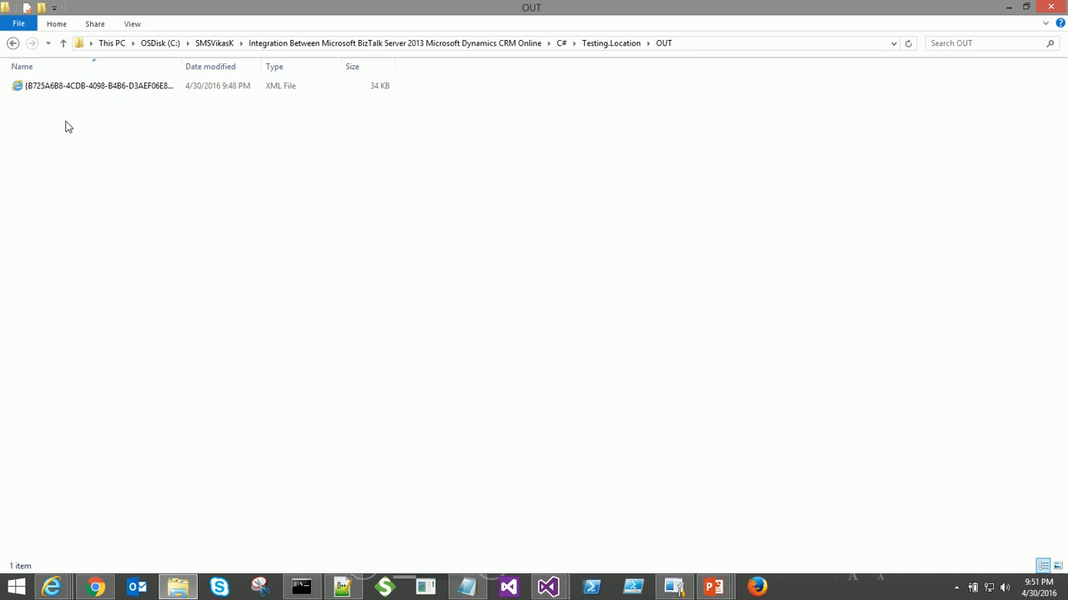
{"action": "left_click", "coordinate": [151, 101]}
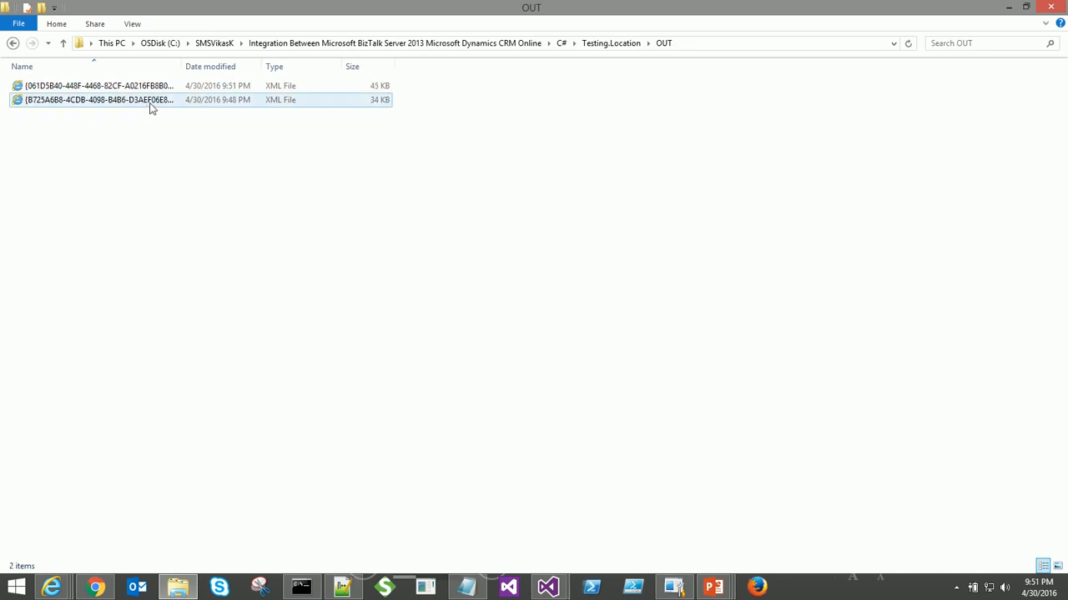
{"action": "left_click", "coordinate": [161, 87]}
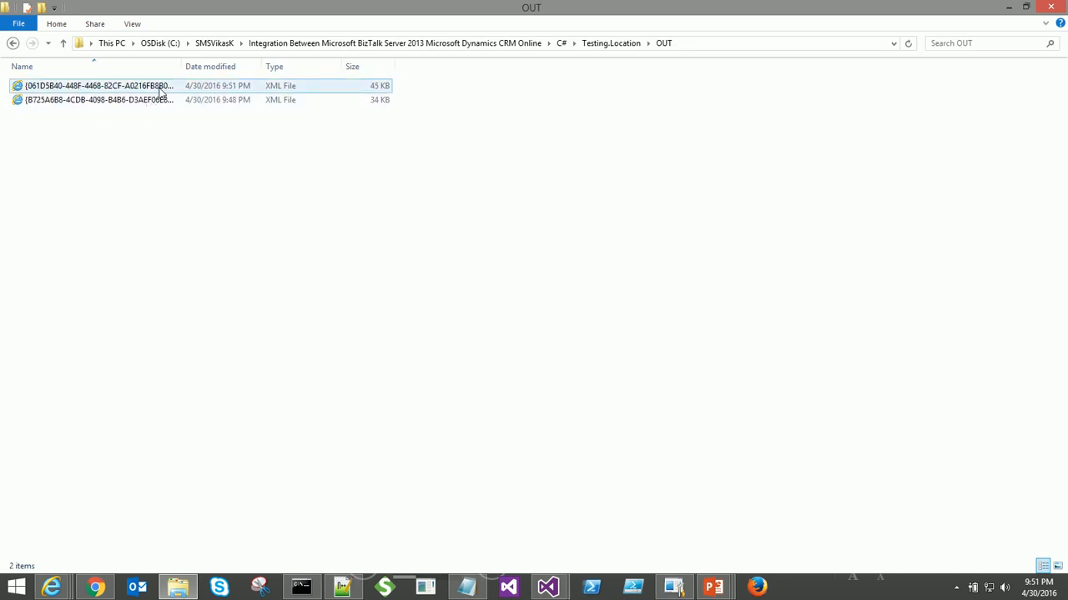
{"action": "double_click", "coordinate": [161, 90]}
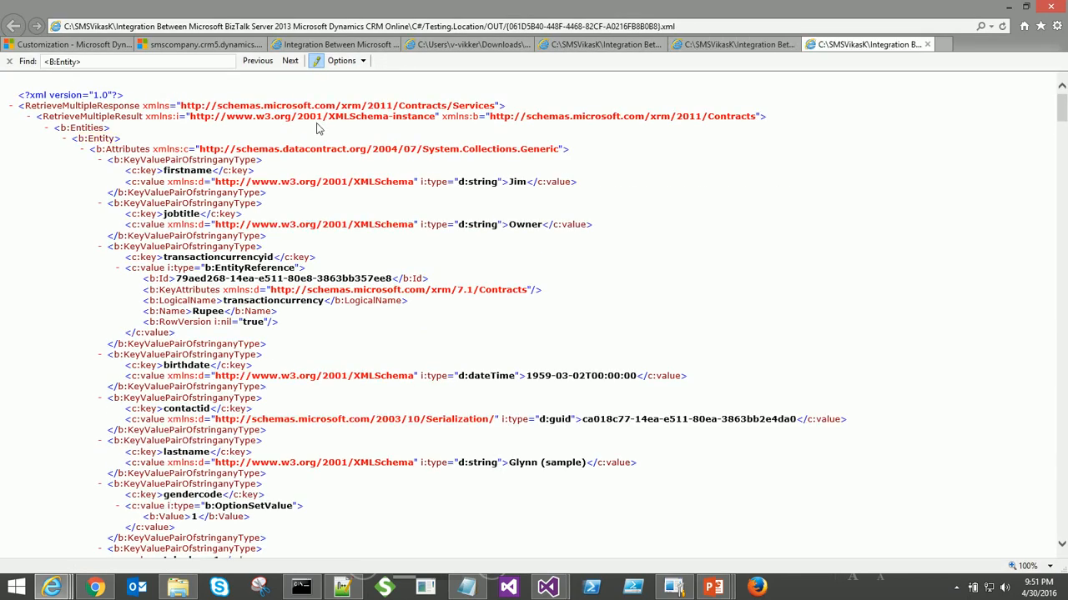
{"action": "key", "text": "alt+Tab"}
{"action": "key", "text": "alt+Tab"}
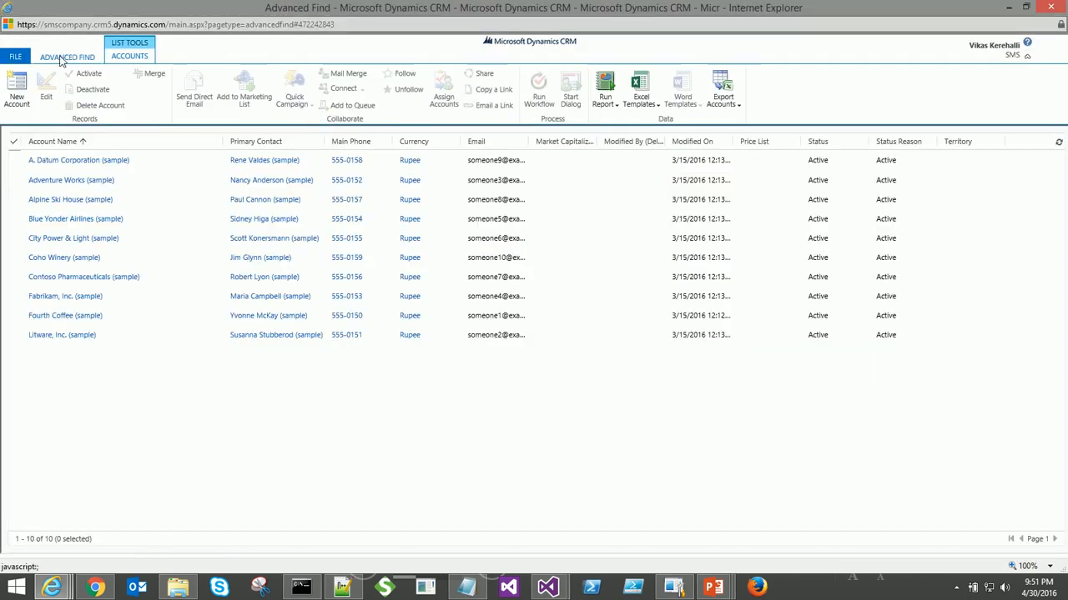
- Run an Advanced Find on Contacts listing 13 contact records, then go back to the OUT folder
{"action": "left_click", "coordinate": [61, 58]}
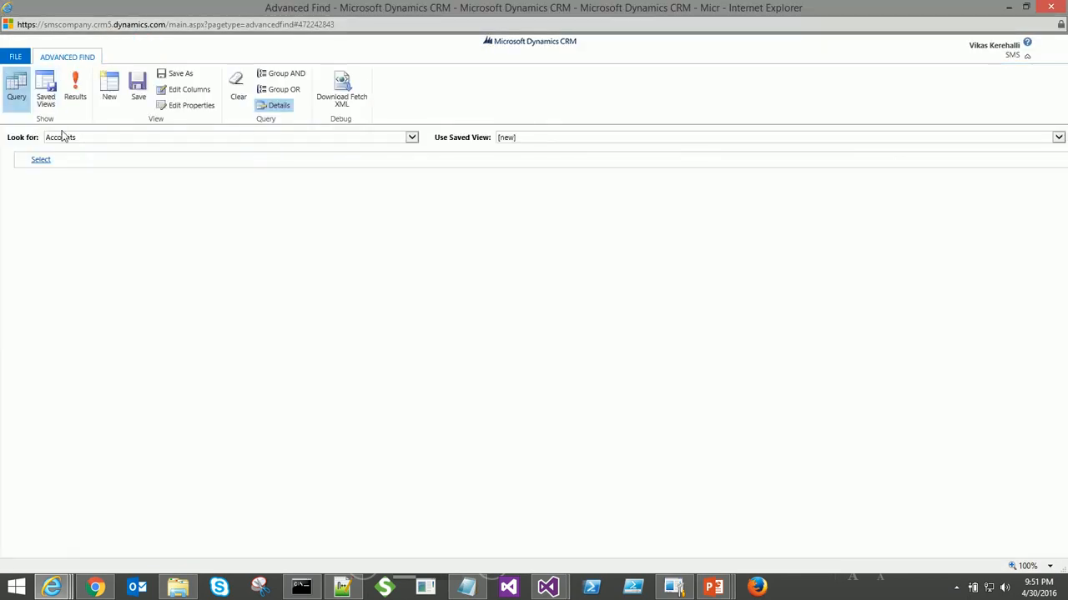
{"action": "left_click", "coordinate": [62, 137]}
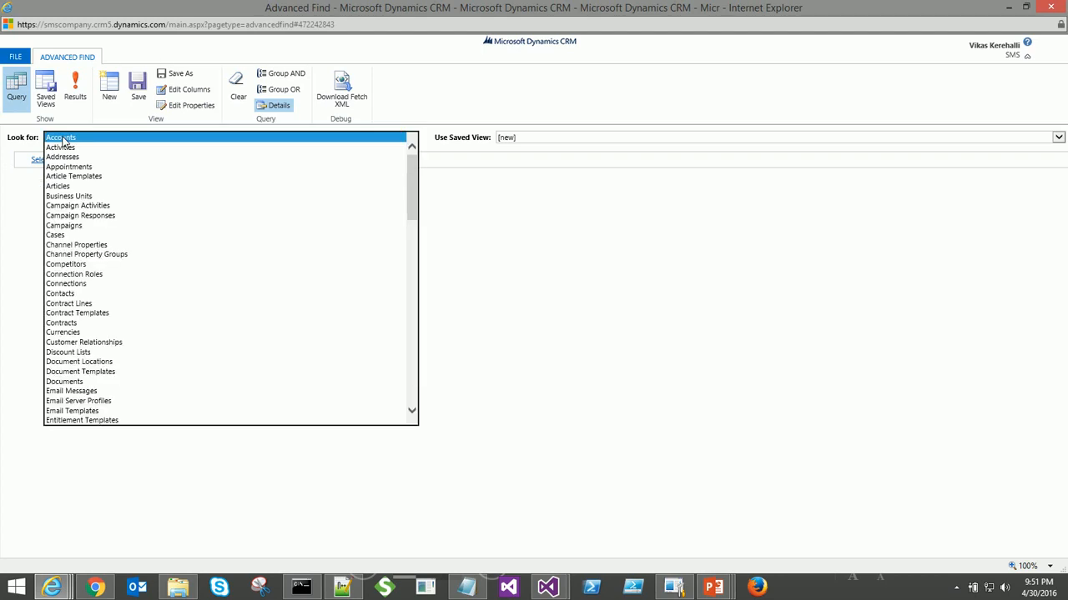
{"action": "scroll", "coordinate": [71, 184], "scroll_direction": "down", "scroll_amount": 15}
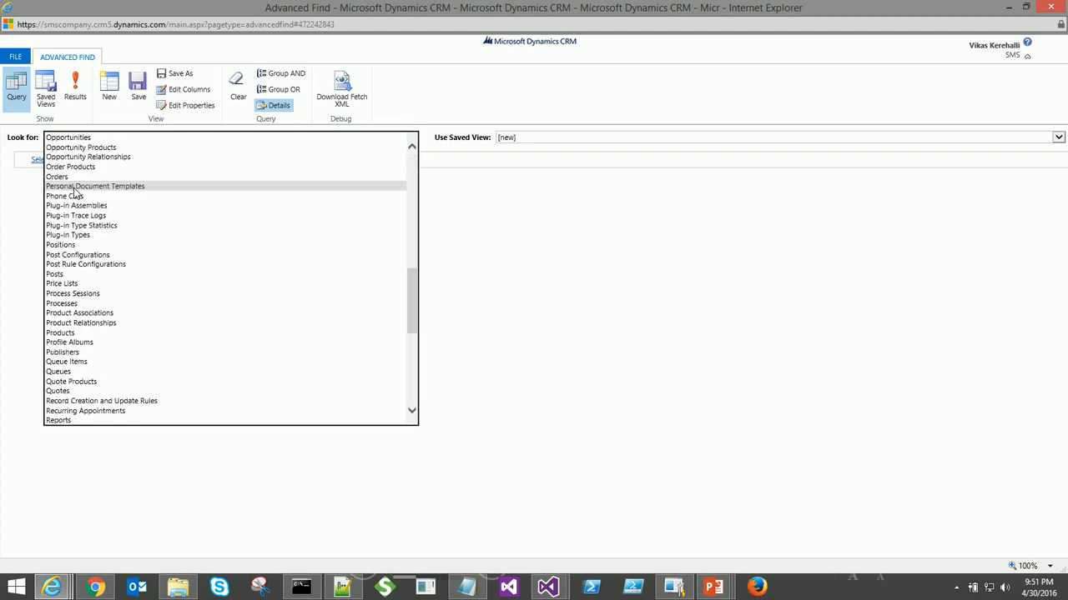
{"action": "scroll", "coordinate": [73, 192], "scroll_direction": "up", "scroll_amount": 15}
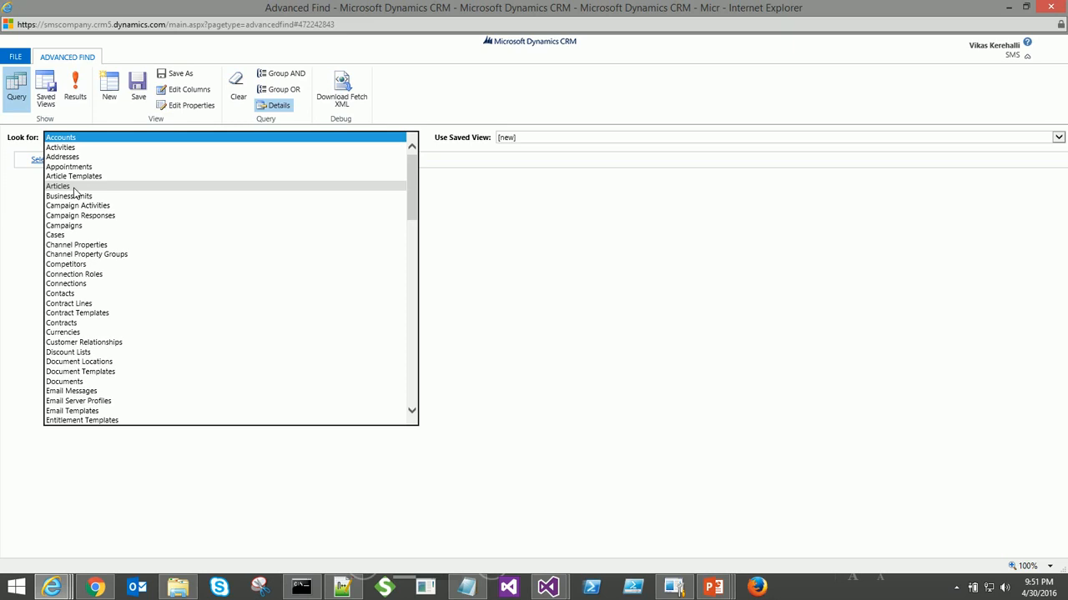
{"action": "type", "text": "cont"}
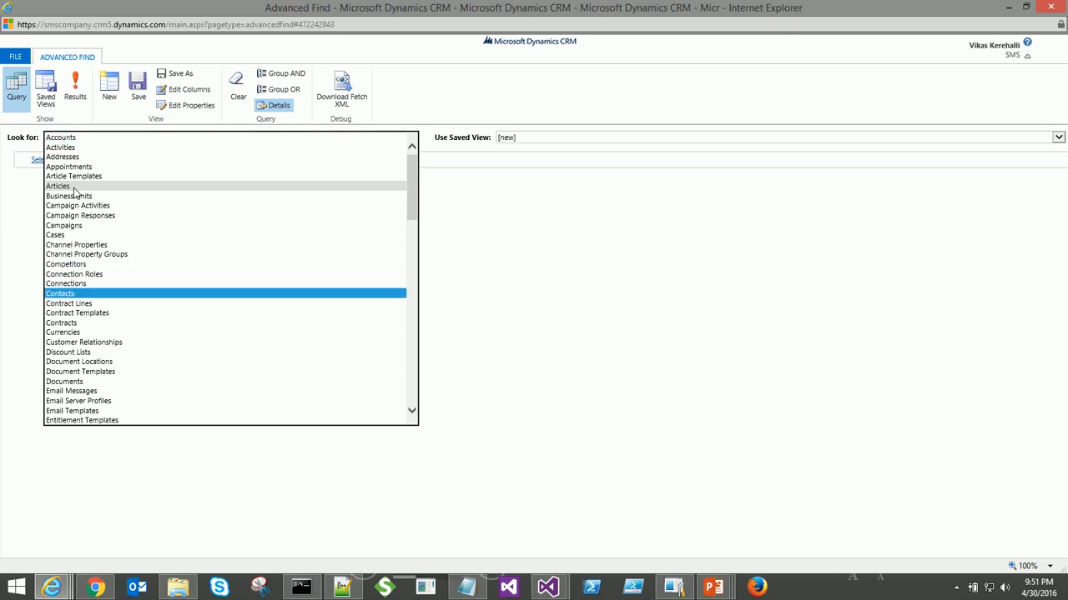
{"action": "key", "text": "Return"}
{"action": "left_click", "coordinate": [595, 356]}
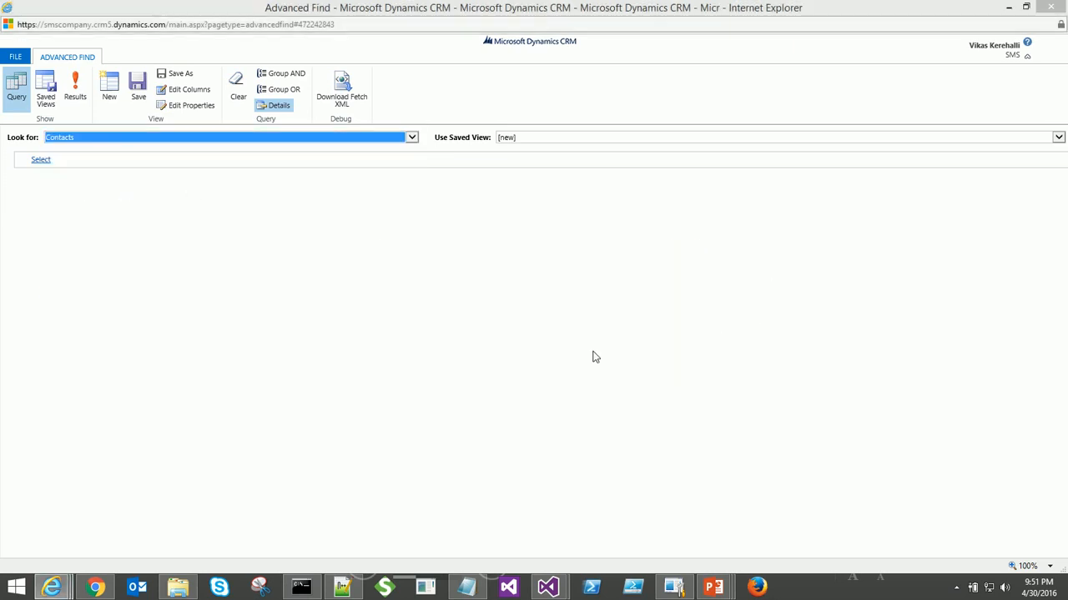
{"action": "left_click", "coordinate": [76, 98]}
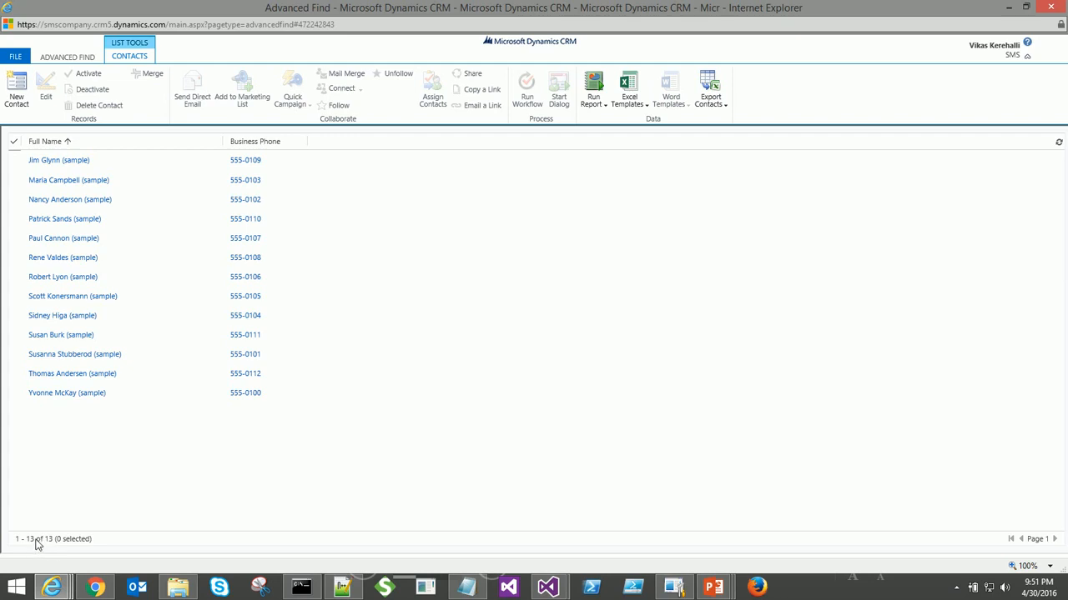
{"action": "key", "text": "alt+Tab"}
{"action": "key", "text": "Tab"}
{"action": "key", "text": "Tab"}
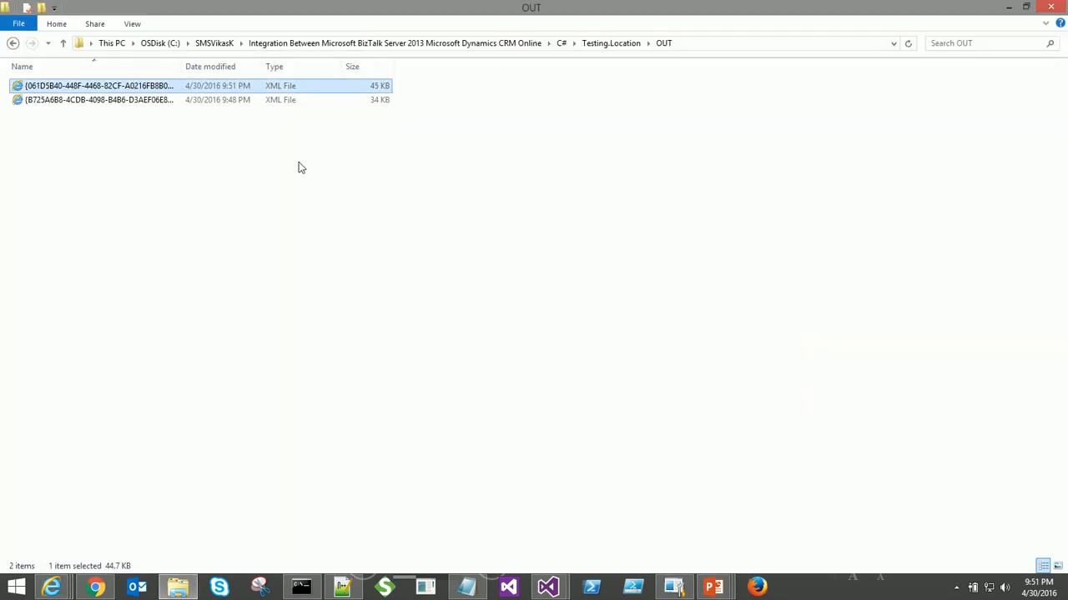
- Search the contact response XML for <b:Entity> records, finding 13 matches
{"action": "key", "text": "alt+Tab"}
{"action": "key", "text": "Tab"}
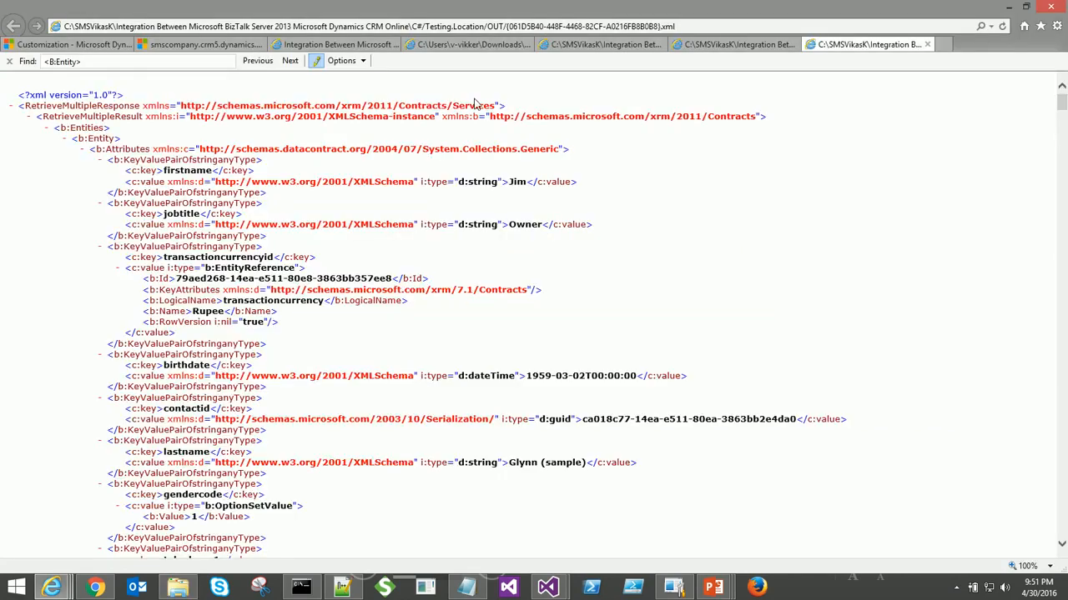
{"action": "scroll", "coordinate": [410, 264], "scroll_direction": "down", "scroll_amount": 20}
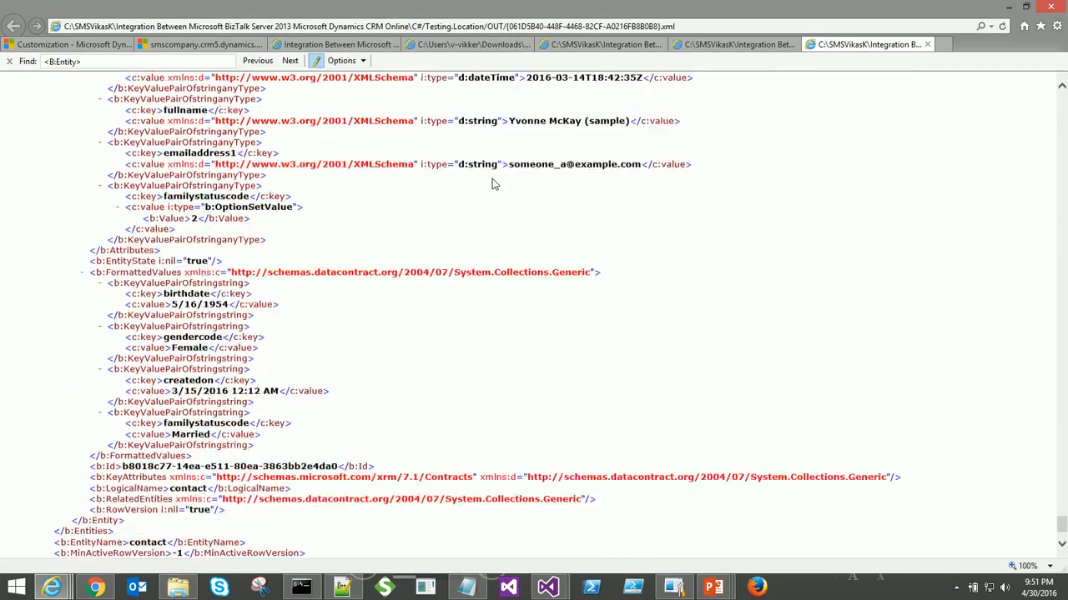
{"action": "double_click", "coordinate": [138, 450]}
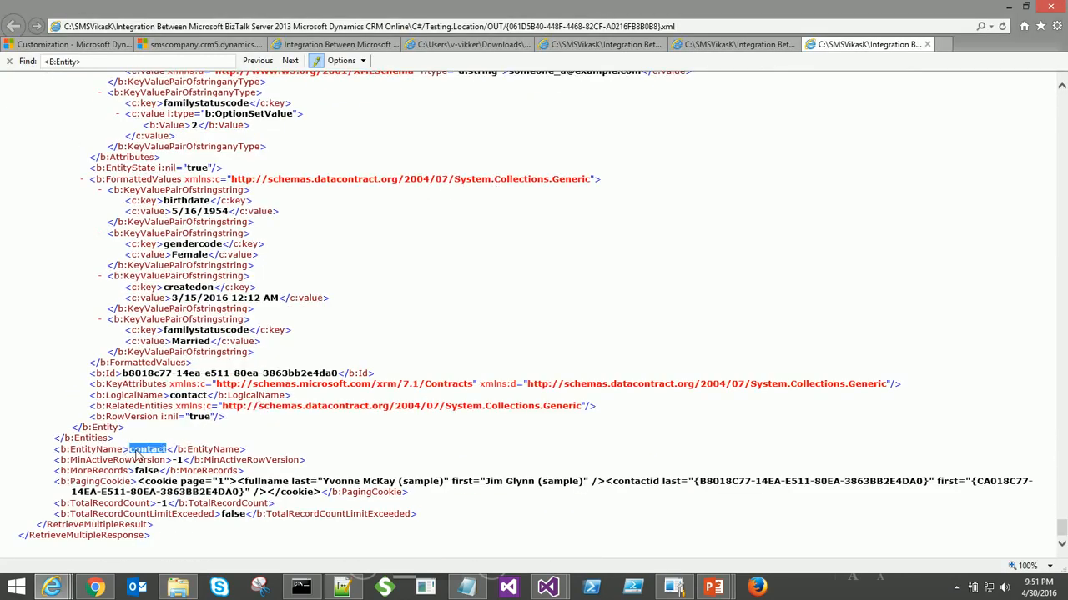
{"action": "key", "text": "ctrl+Home"}
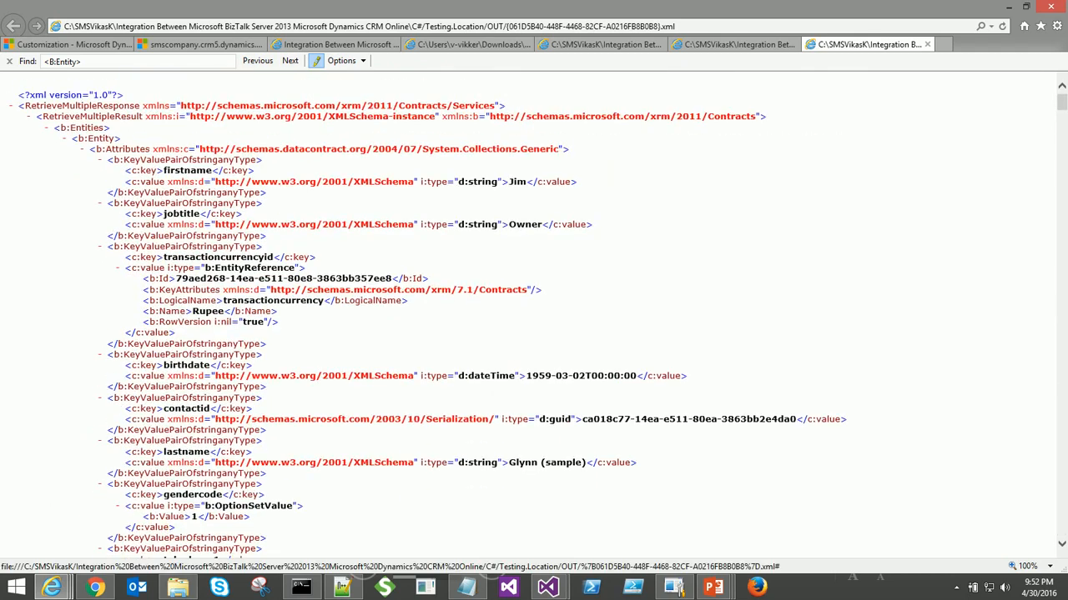
{"action": "key", "text": "Return"}
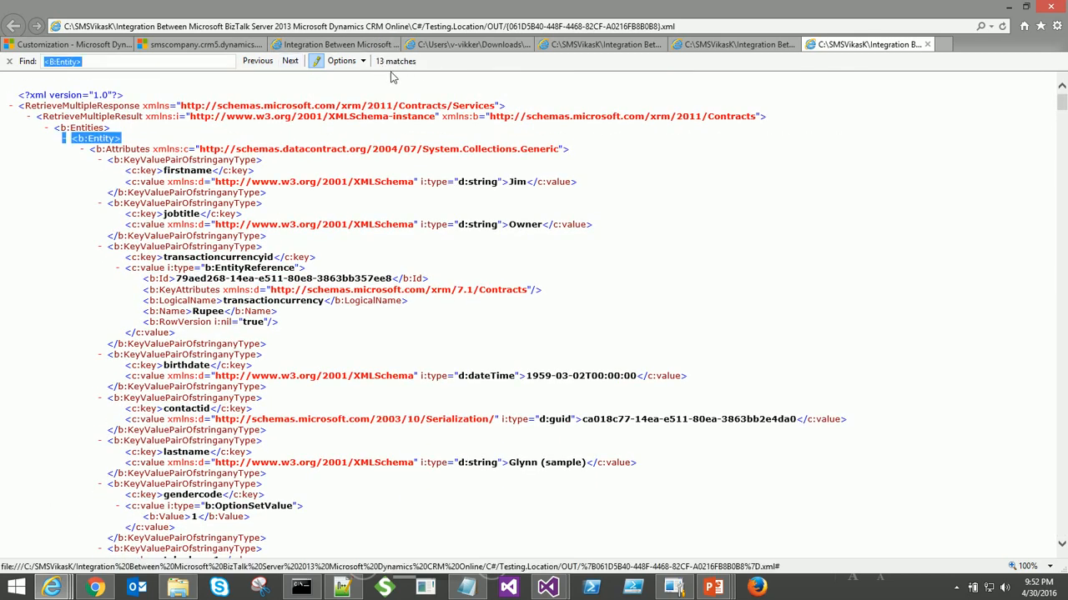
- Collapse and re-expand the first record's attributes and formatted values to inspect its structure
{"action": "left_click", "coordinate": [84, 150]}
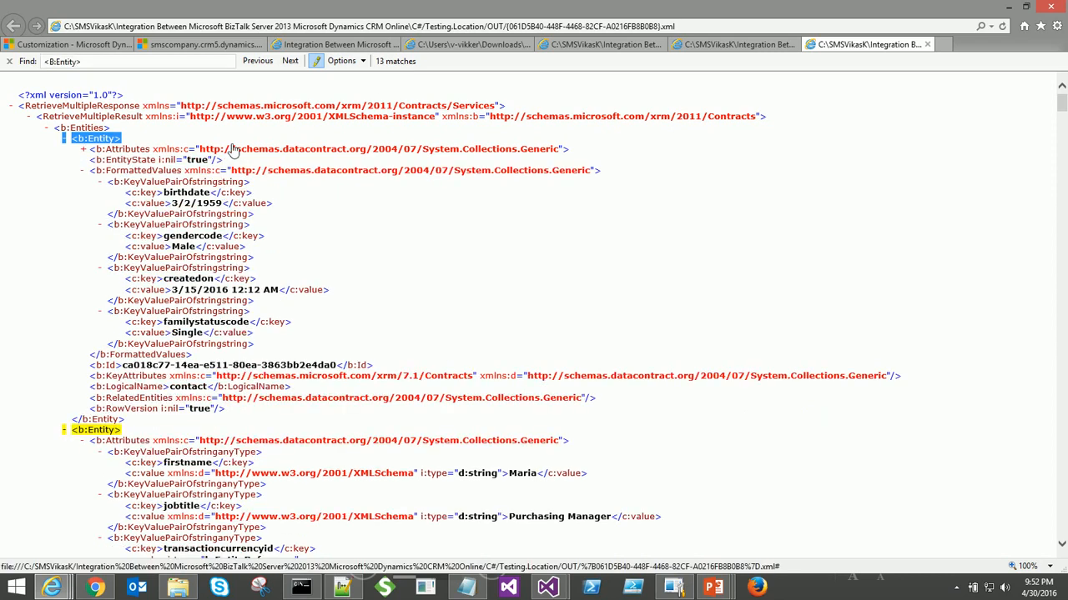
{"action": "left_click", "coordinate": [118, 171]}
{"action": "left_click", "coordinate": [83, 149]}
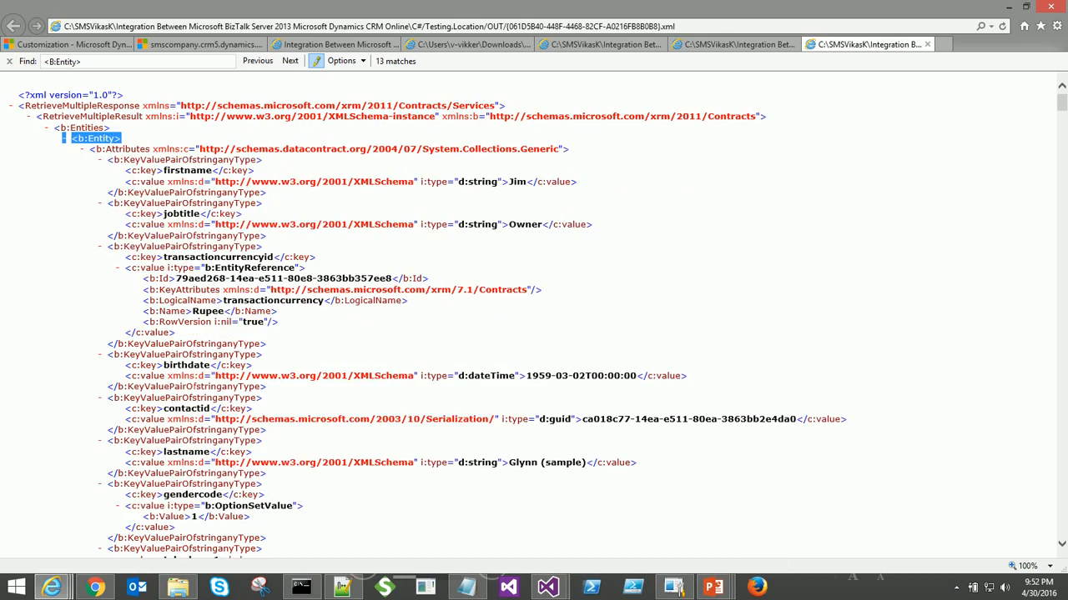
{"action": "scroll", "coordinate": [198, 438], "scroll_direction": "down", "scroll_amount": 5}
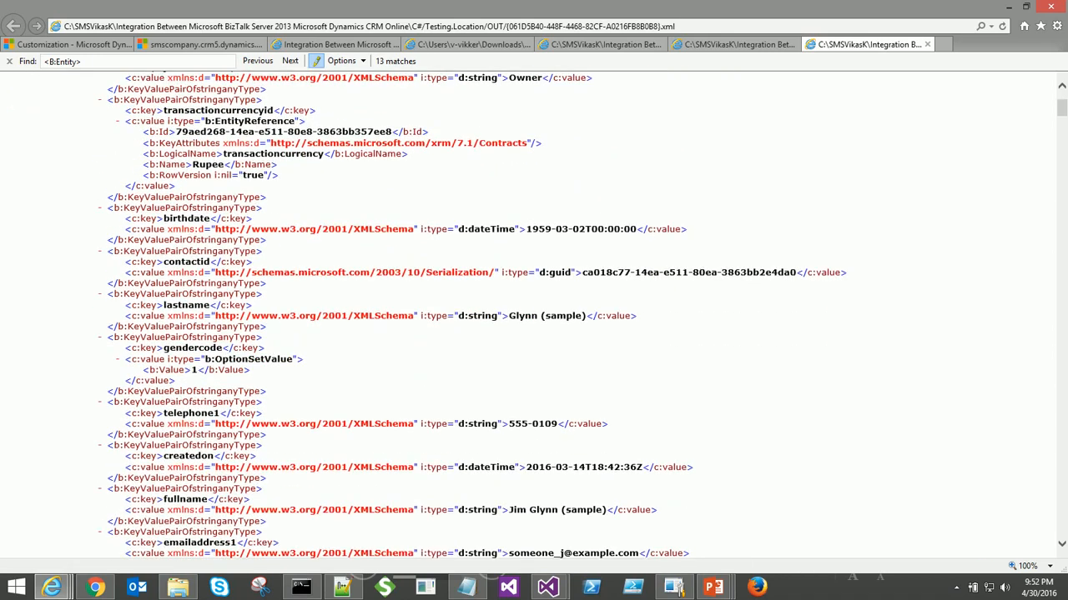
- Compare the XML's 13 entity records against the CRM Advanced Find contact results
{"action": "key", "text": "alt+Tab"}
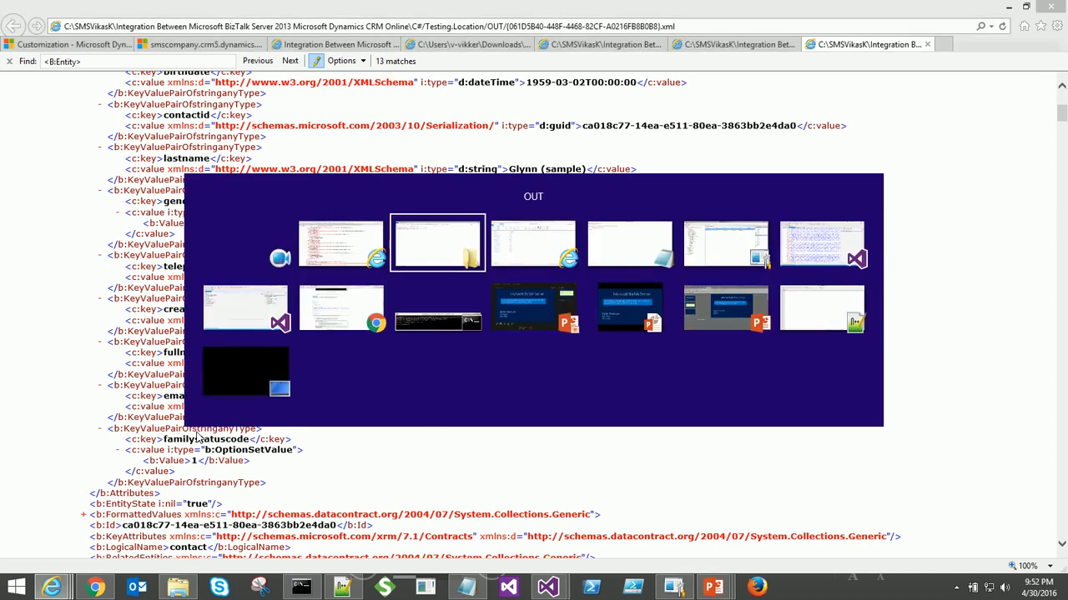
{"action": "key", "text": "alt+Tab"}
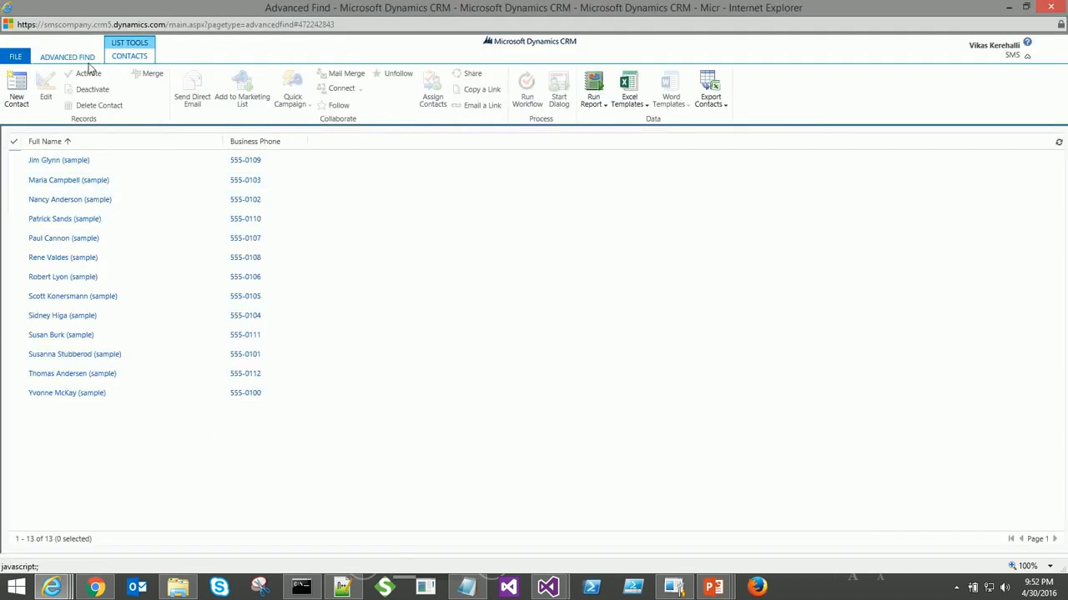
{"action": "key", "text": "alt+Tab"}
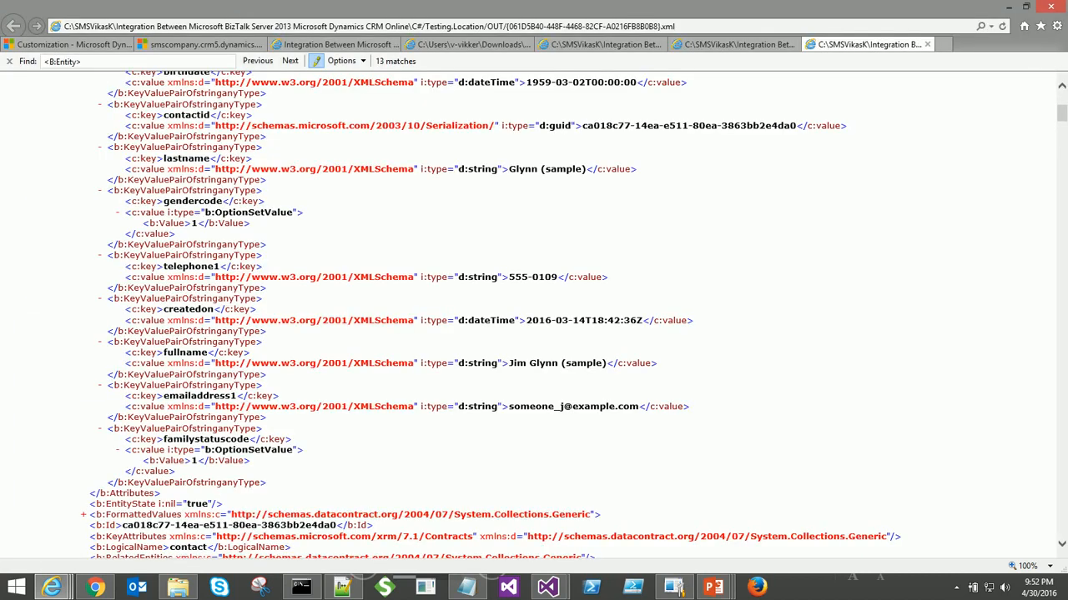
{"action": "key", "text": "alt+Tab"}
{"action": "key", "text": "alt+Tab"}
{"action": "left_click", "coordinate": [679, 588]}
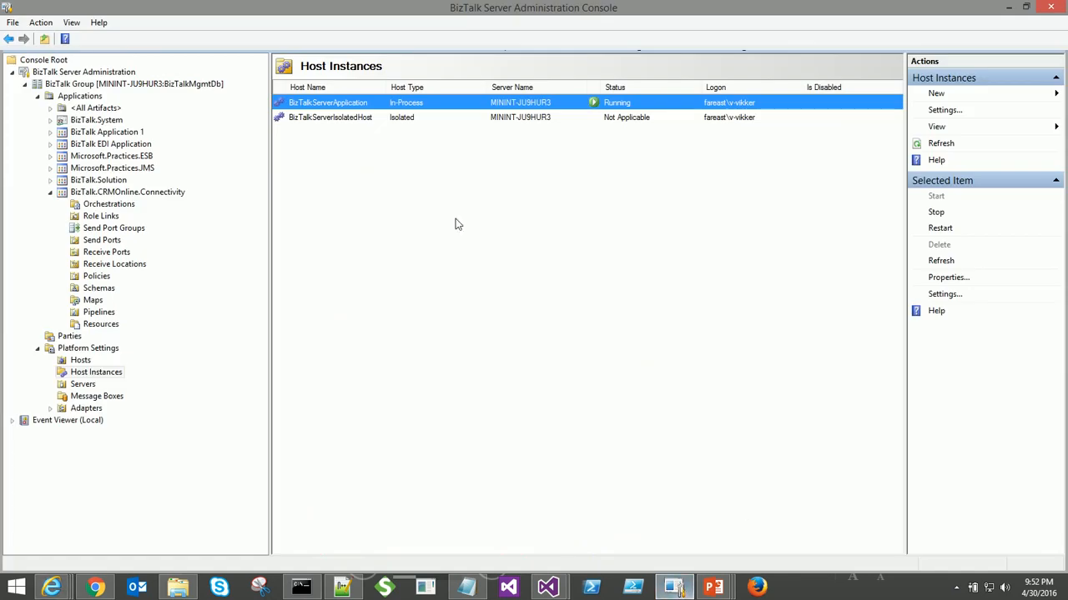
{"action": "key", "text": "alt+Tab"}
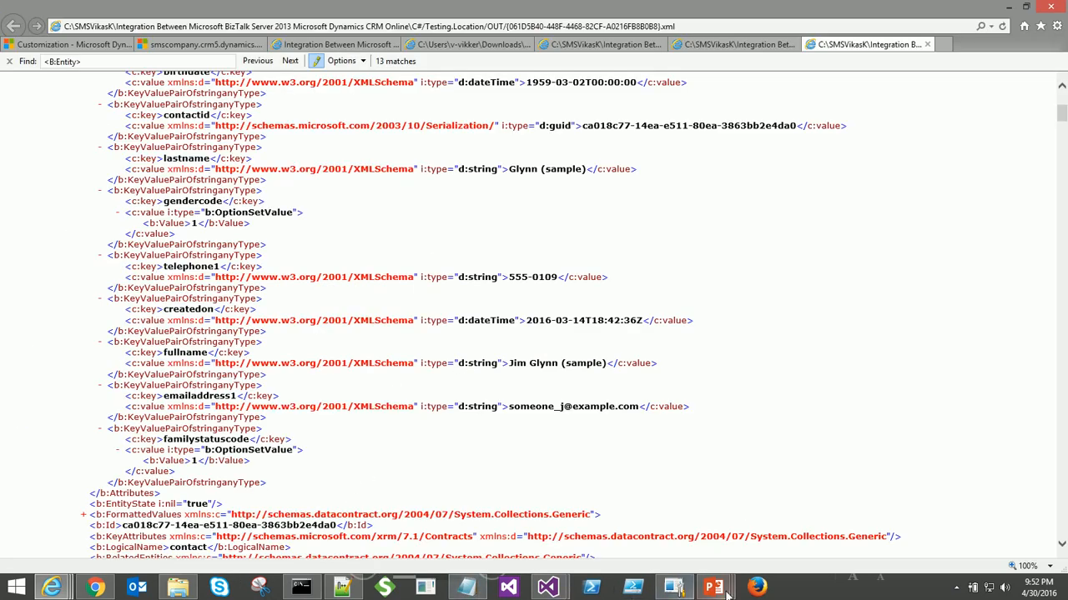
{"action": "mouse_move", "coordinate": [713, 588]}
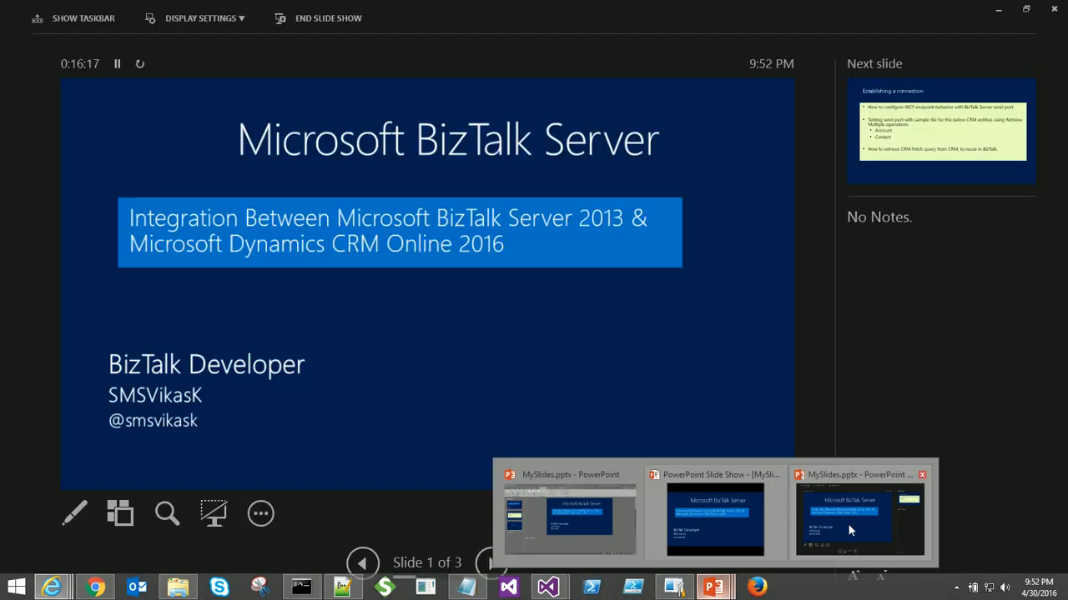
- Bring the slide show forward and advance to slide 2, 'Establishing a connection'
{"action": "left_click", "coordinate": [847, 523]}
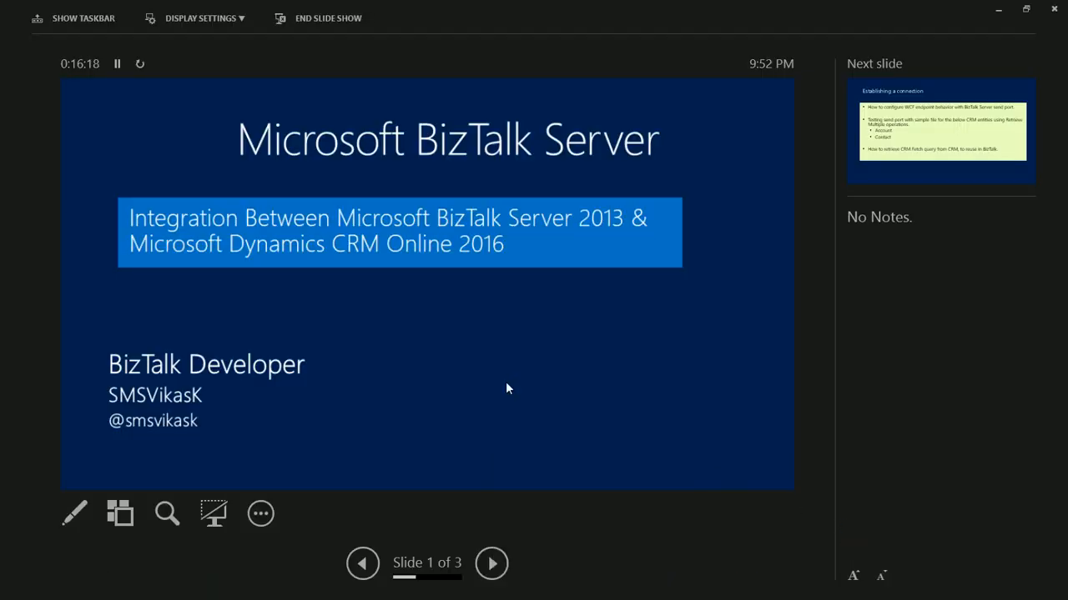
{"action": "left_click", "coordinate": [506, 388]}
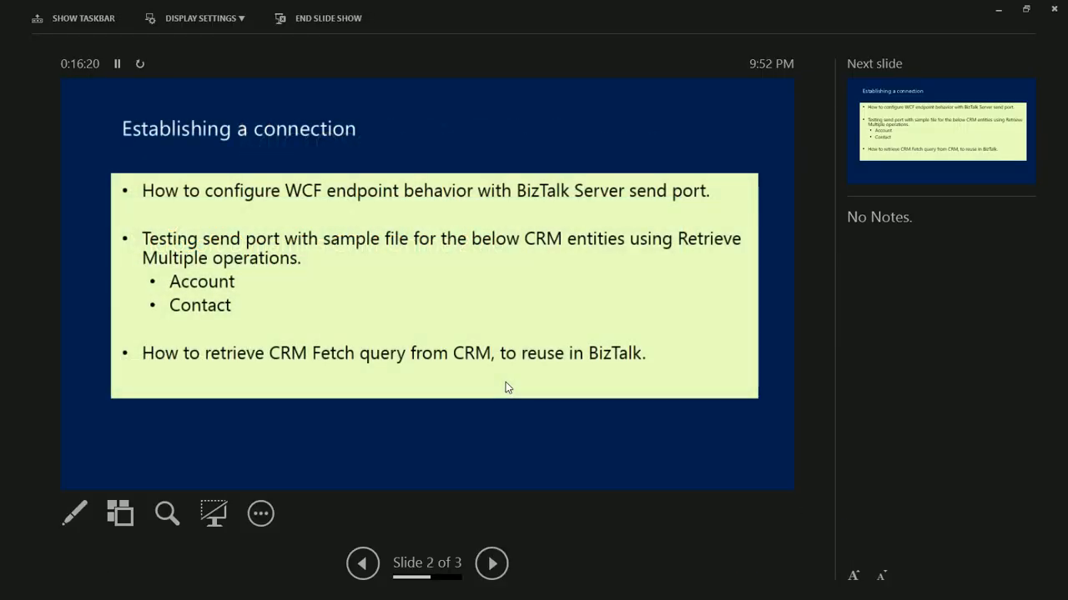
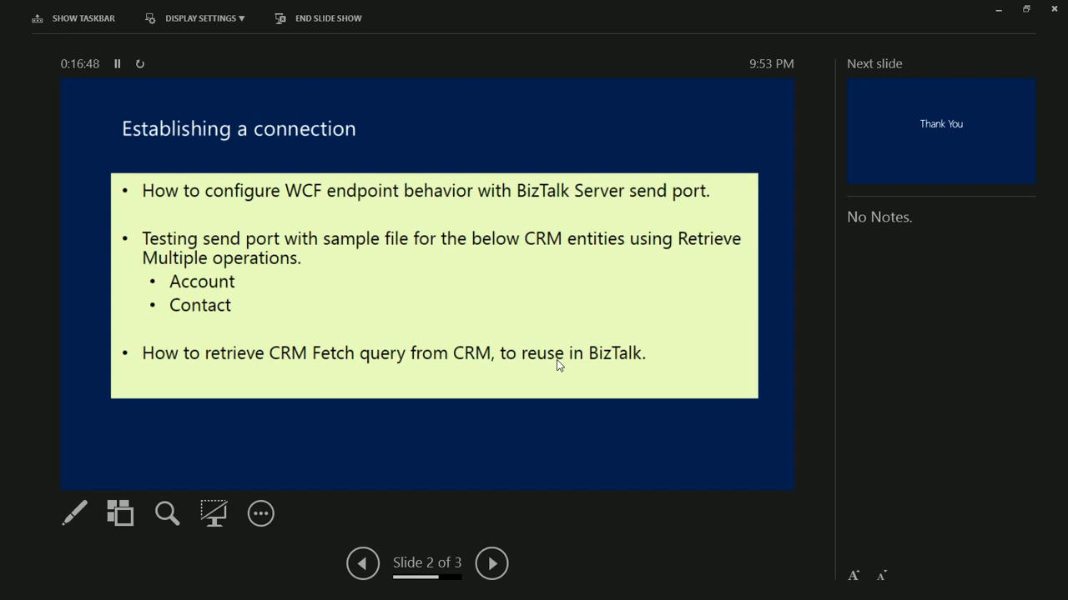
- Leave the 'Establishing a connection' slide show for another open window
{"action": "key", "text": "alt+Tab"}
{"action": "key", "text": "alt+Tab"}
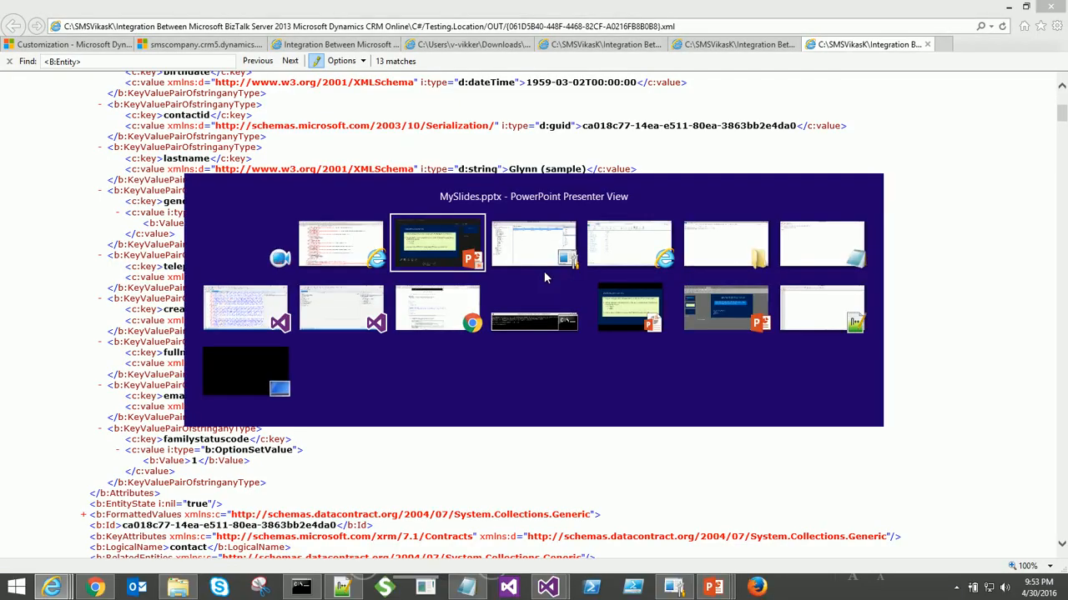
{"action": "key", "text": "alt+Tab"}
{"action": "key", "text": "alt+Tab"}
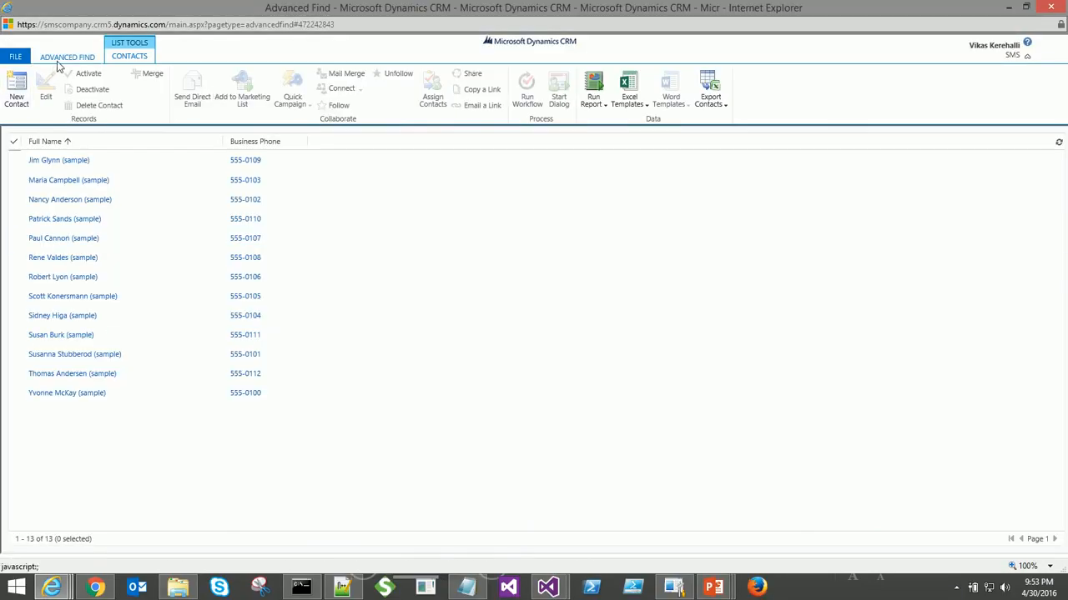
- Review the contact query's conditions in Advanced Find and run it to list matching contacts
{"action": "left_click", "coordinate": [58, 63]}
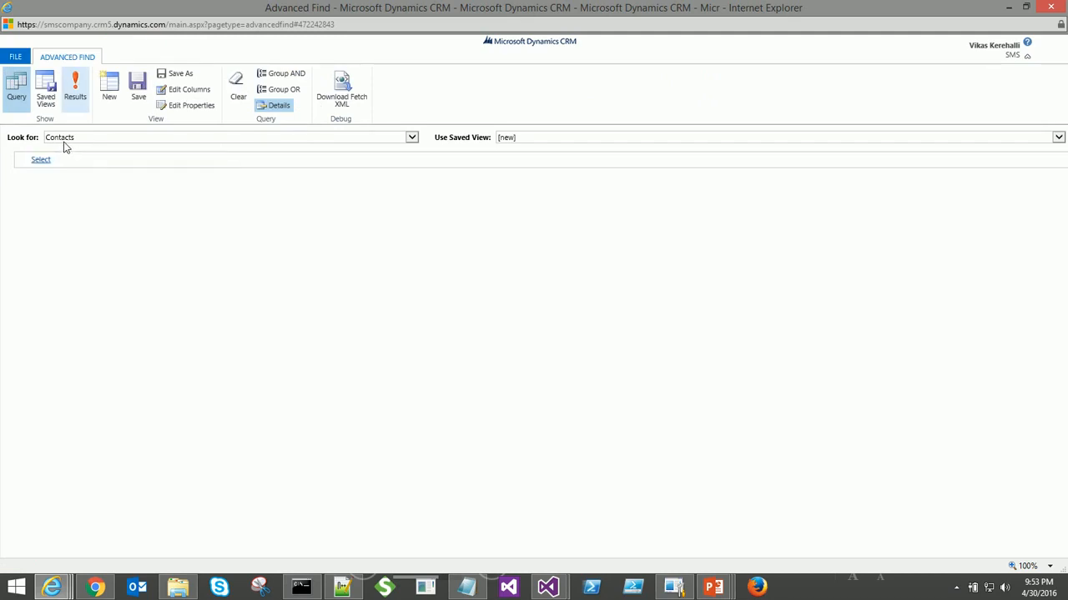
{"action": "left_click", "coordinate": [55, 158]}
{"action": "left_click", "coordinate": [61, 158]}
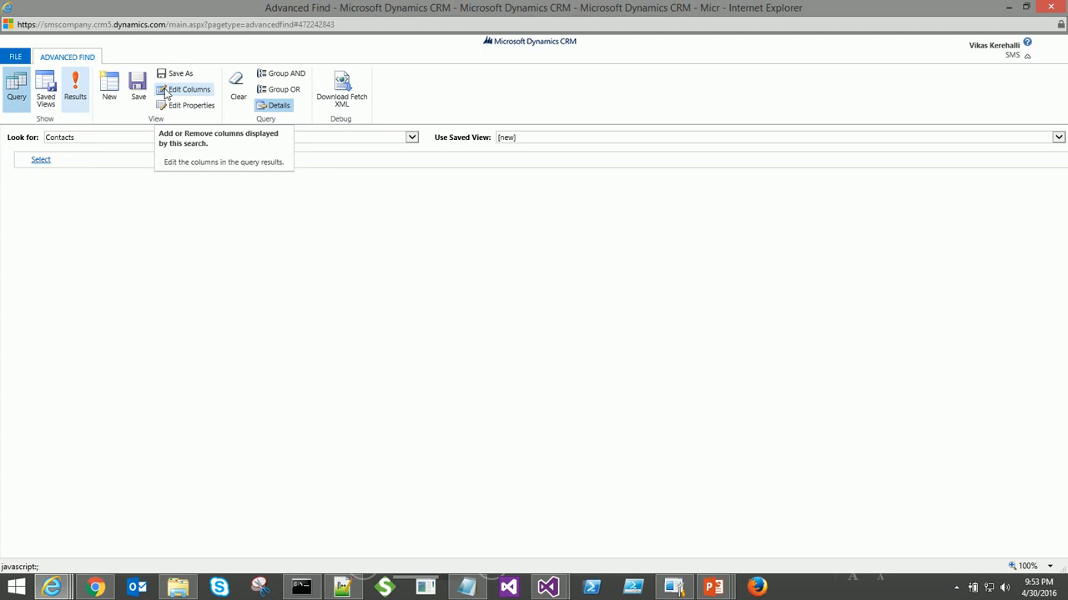
{"action": "left_click", "coordinate": [84, 95]}
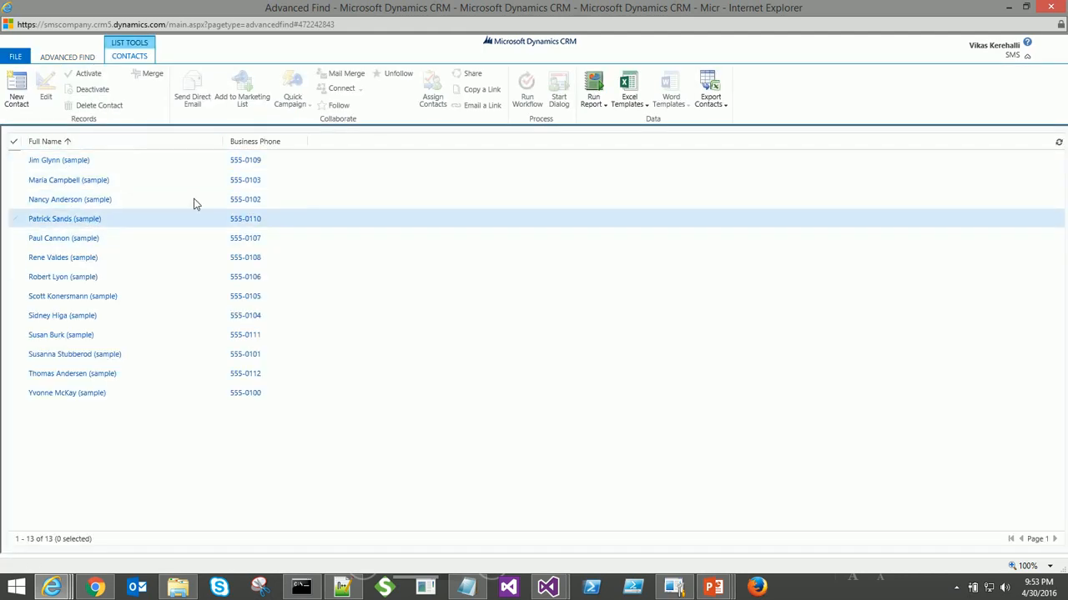
{"action": "left_click", "coordinate": [78, 58]}
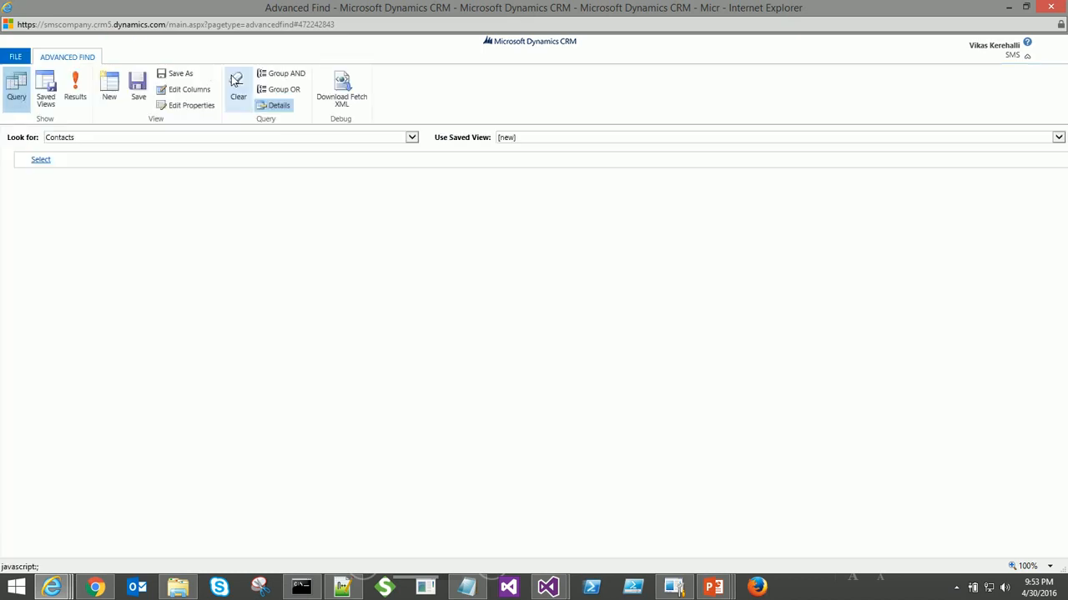
- Download the query as FetchXML (61).xml, open it and copy its fetch XML source
{"action": "left_click", "coordinate": [341, 92]}
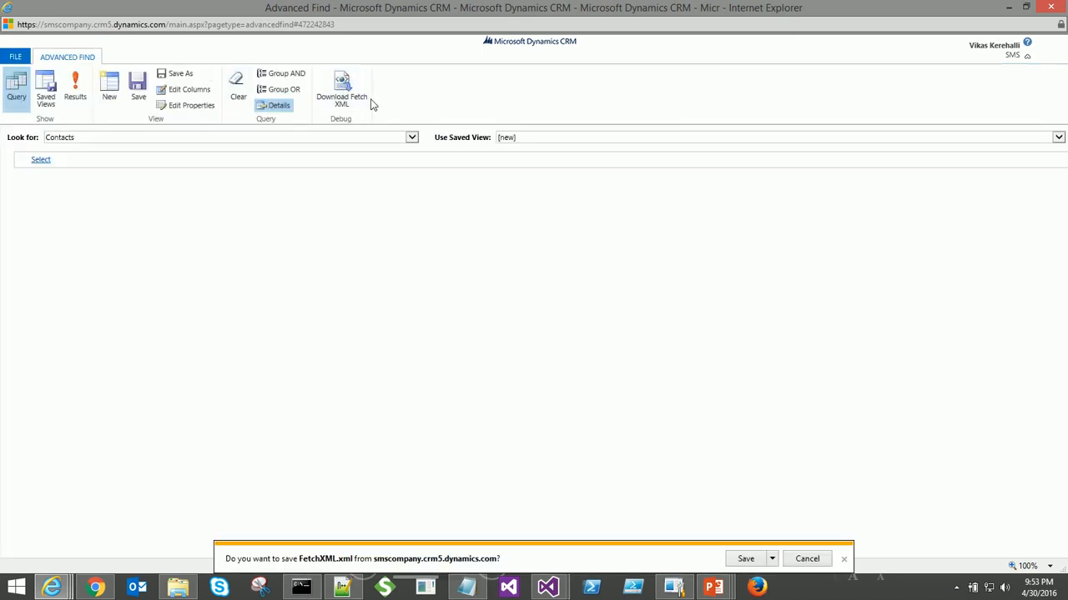
{"action": "left_click", "coordinate": [745, 559]}
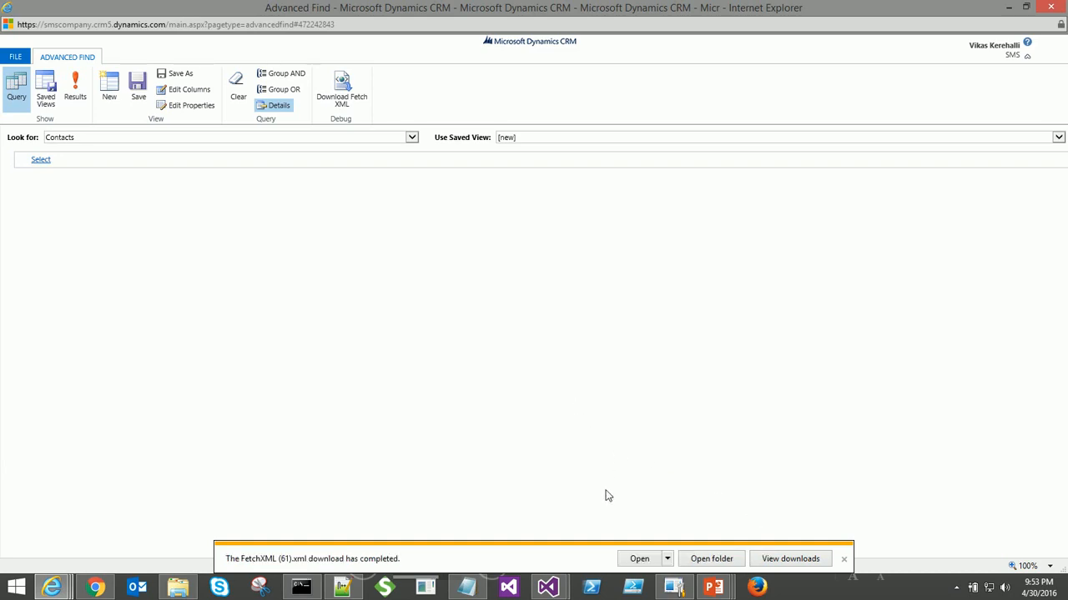
{"action": "left_click", "coordinate": [639, 559]}
{"action": "right_click", "coordinate": [351, 256]}
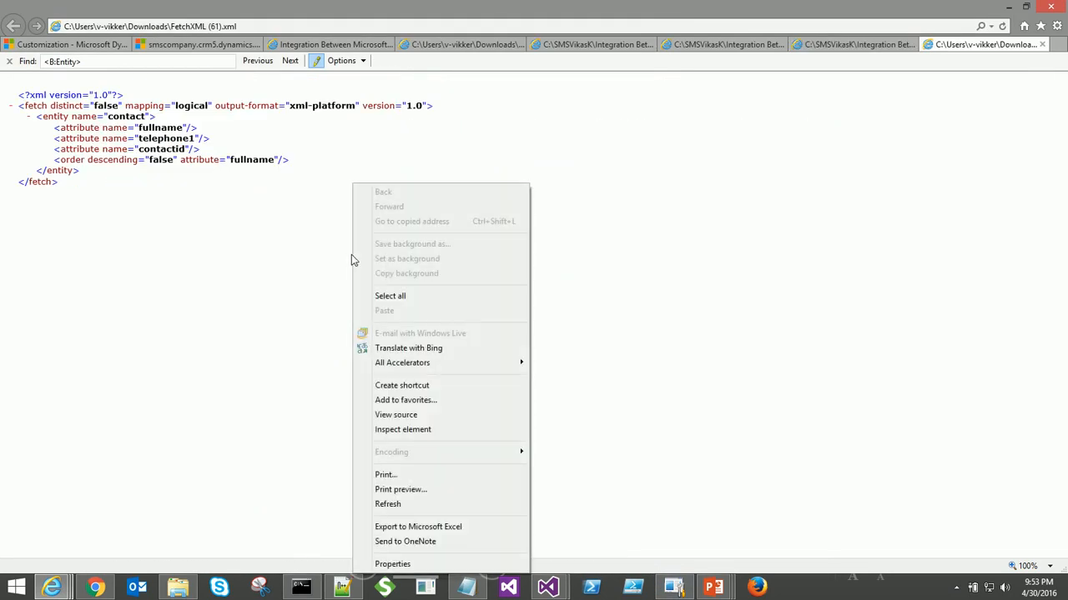
{"action": "left_click", "coordinate": [351, 254]}
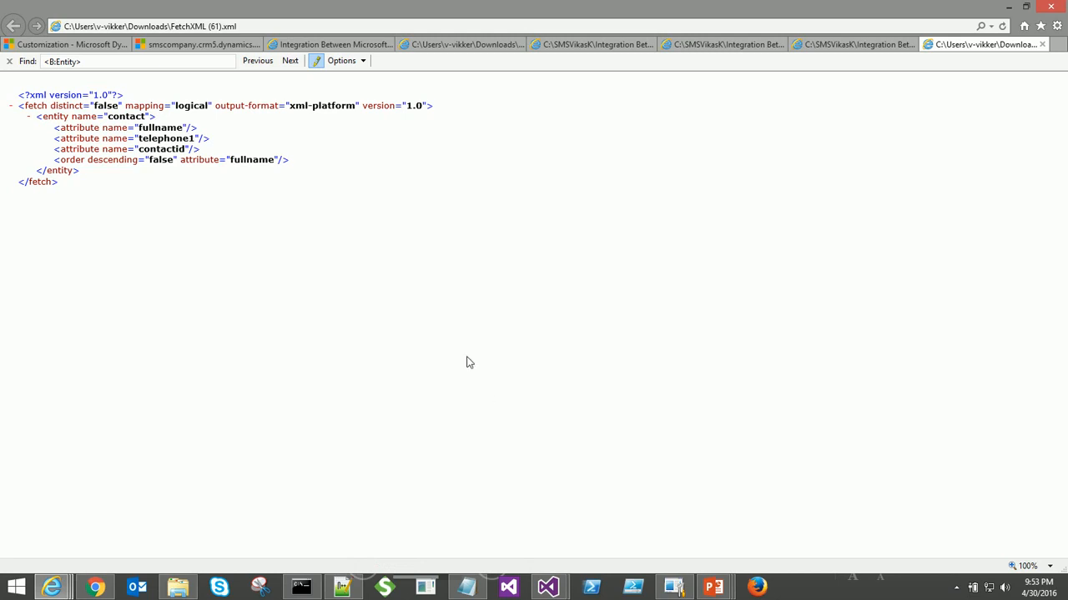
{"action": "right_click", "coordinate": [194, 241]}
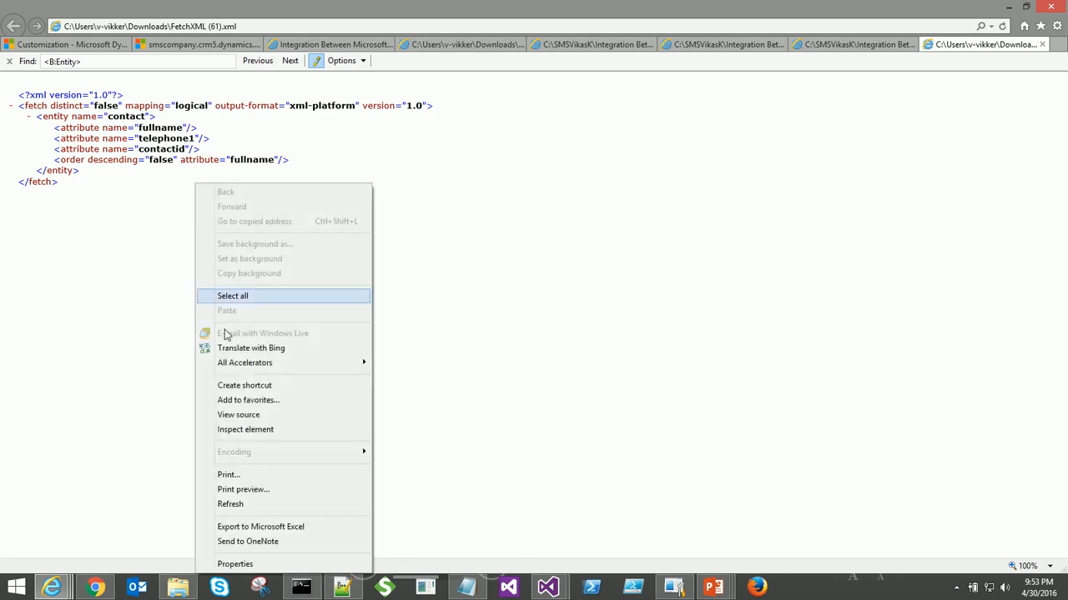
{"action": "left_click", "coordinate": [239, 415]}
{"action": "key", "text": "ctrl+a"}
{"action": "key", "text": "ctrl+c"}
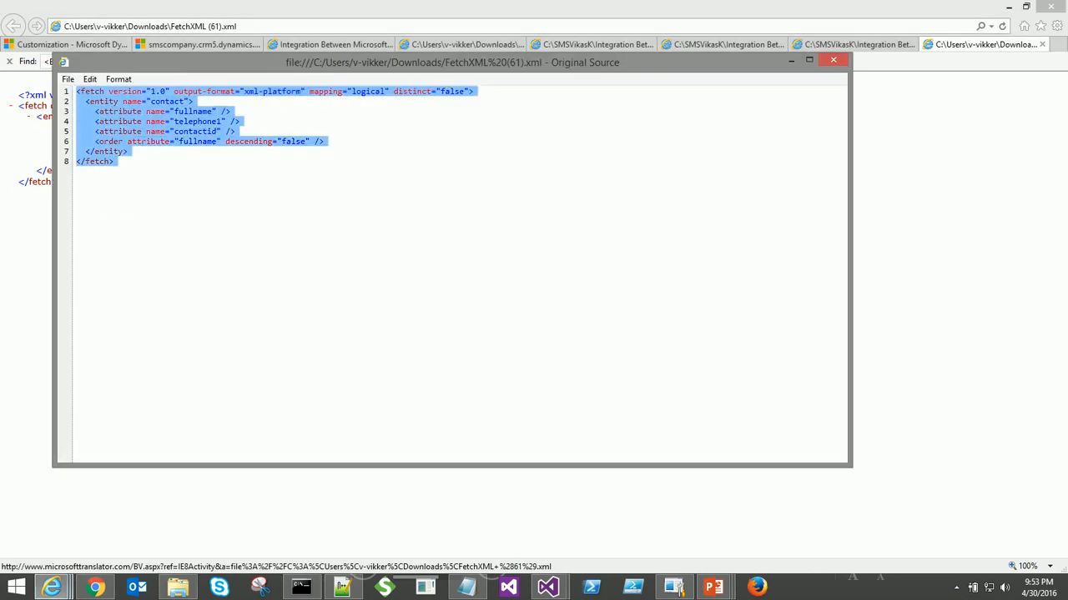
{"action": "left_click", "coordinate": [831, 60]}
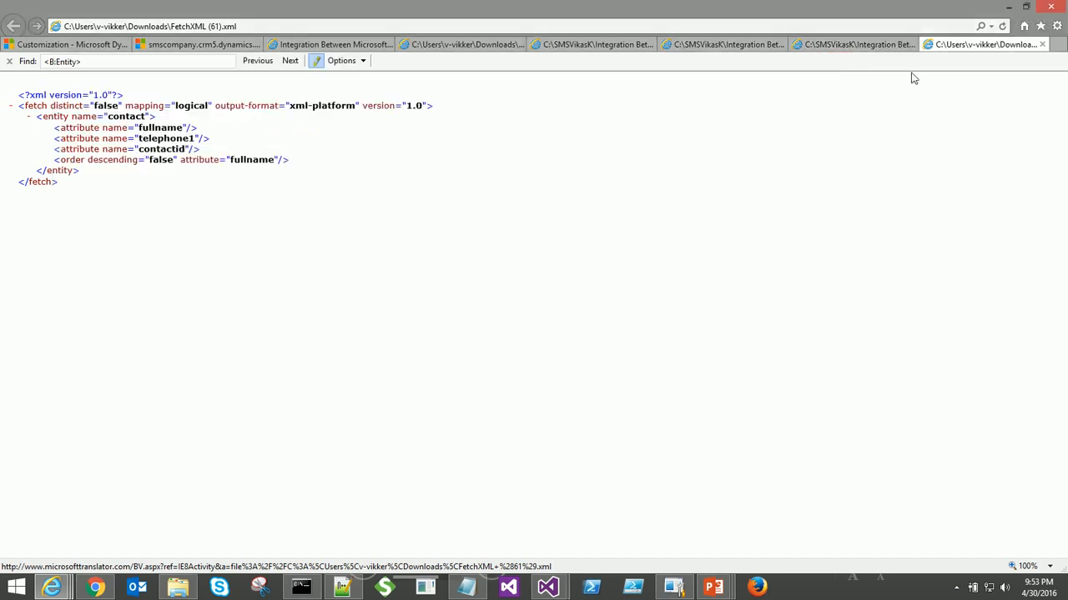
- Paste the contact fetch XML into new 5 and convert it to text with &lt; and &quot; entities
{"action": "left_click", "coordinate": [352, 593]}
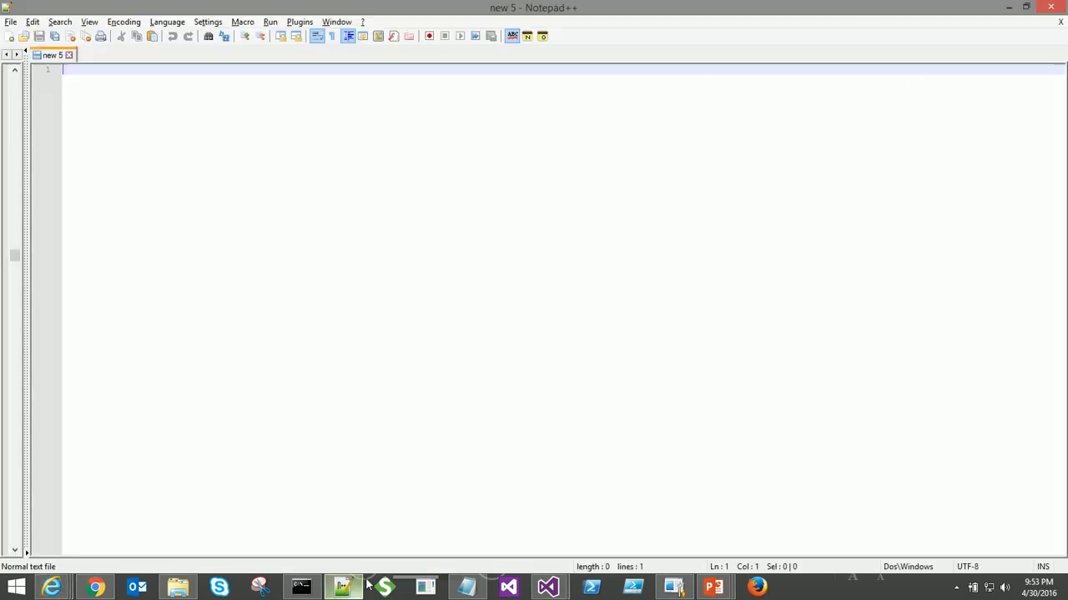
{"action": "key", "text": "ctrl+v"}
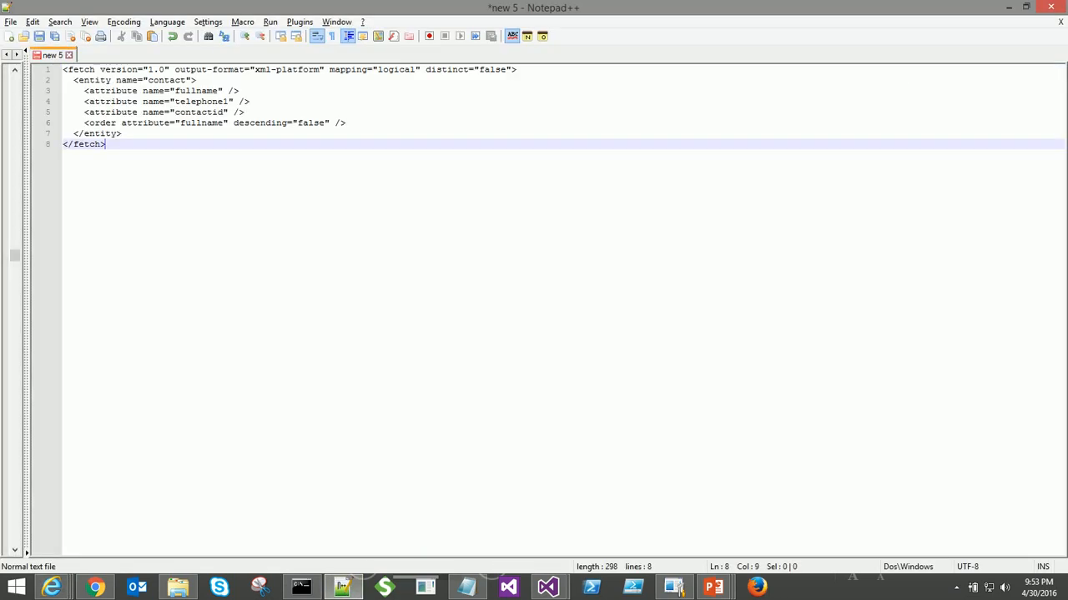
{"action": "key", "text": "ctrl+a"}
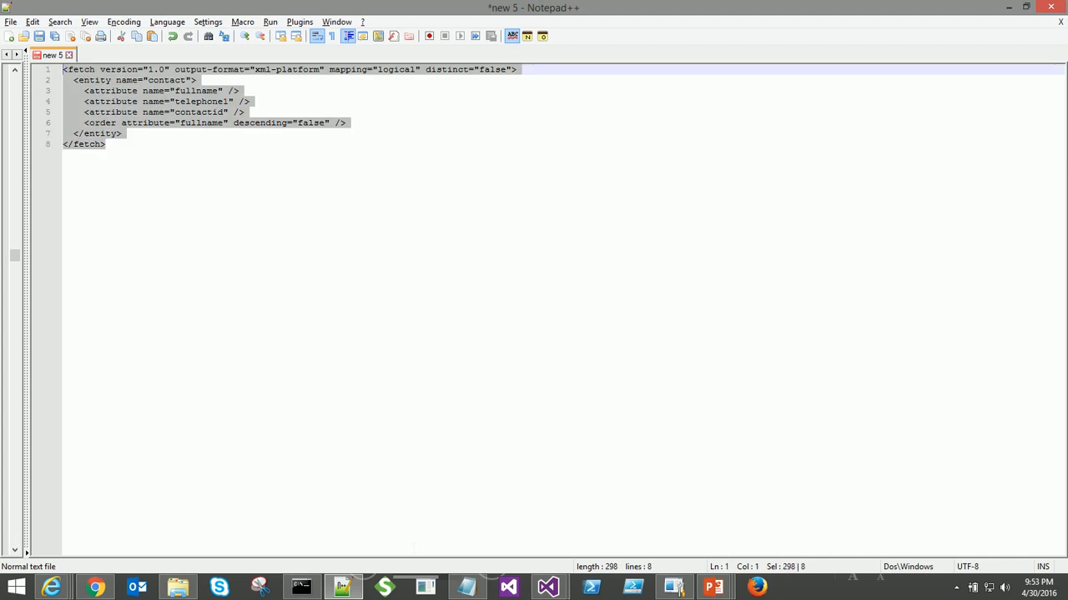
{"action": "left_click", "coordinate": [297, 22]}
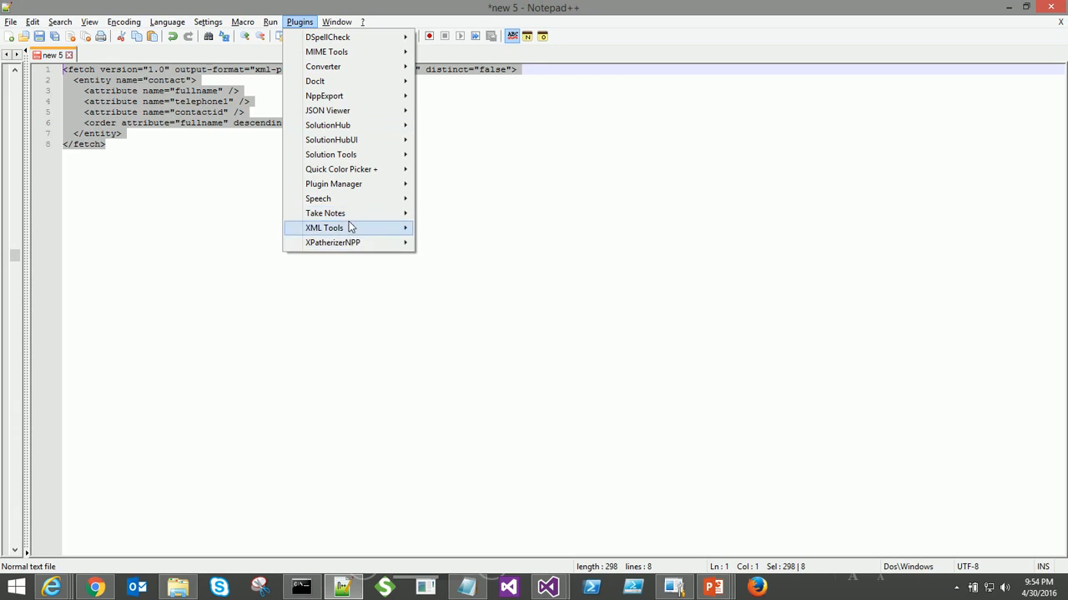
{"action": "mouse_move", "coordinate": [349, 226]}
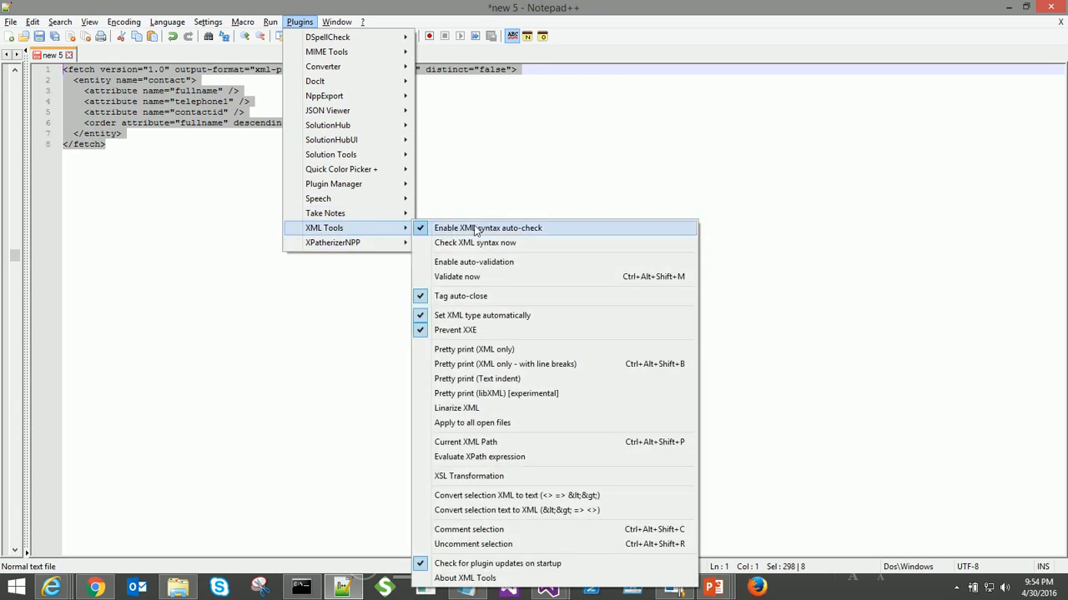
{"action": "left_click", "coordinate": [517, 495]}
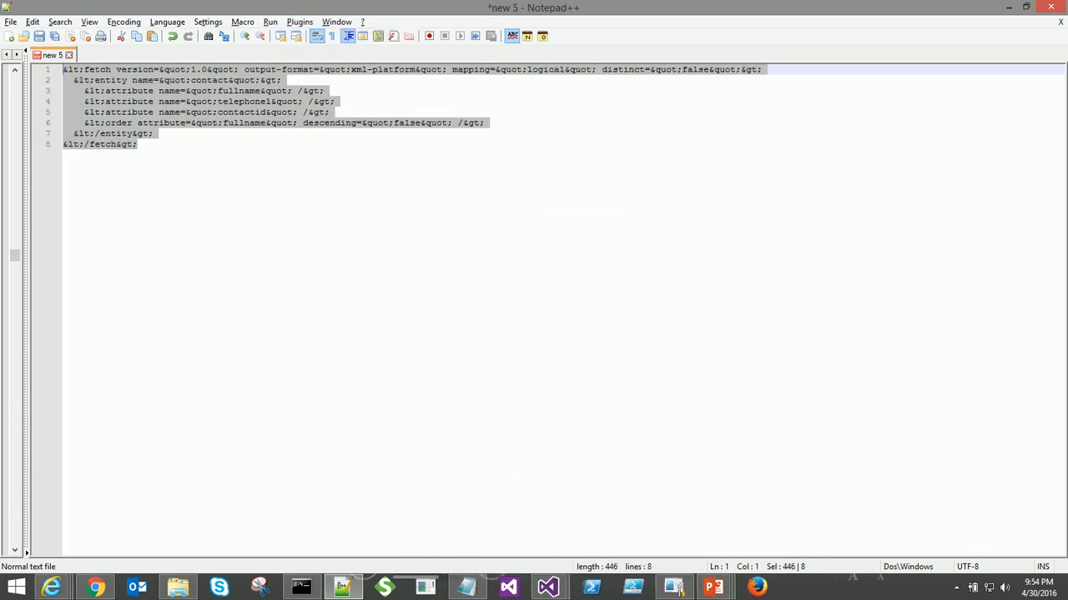
{"action": "key", "text": "alt+Tab"}
{"action": "key", "text": "Tab"}
{"action": "key", "text": "Tab"}
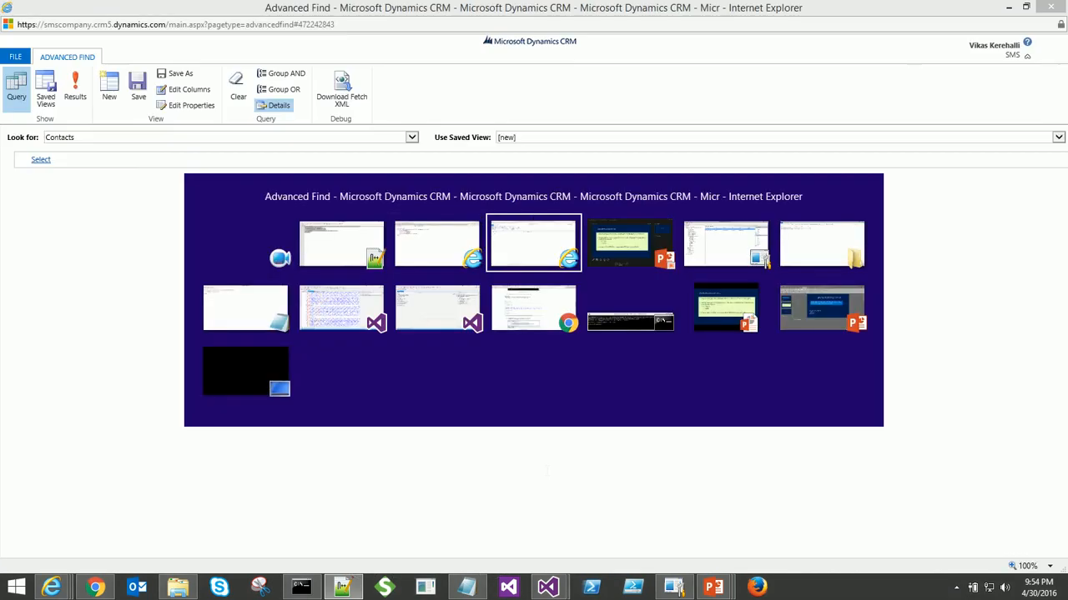
- Open BizTalk.Request.Account.RetrieveMultiple.xml in Testing.Location for editing
{"action": "key", "text": "Tab"}
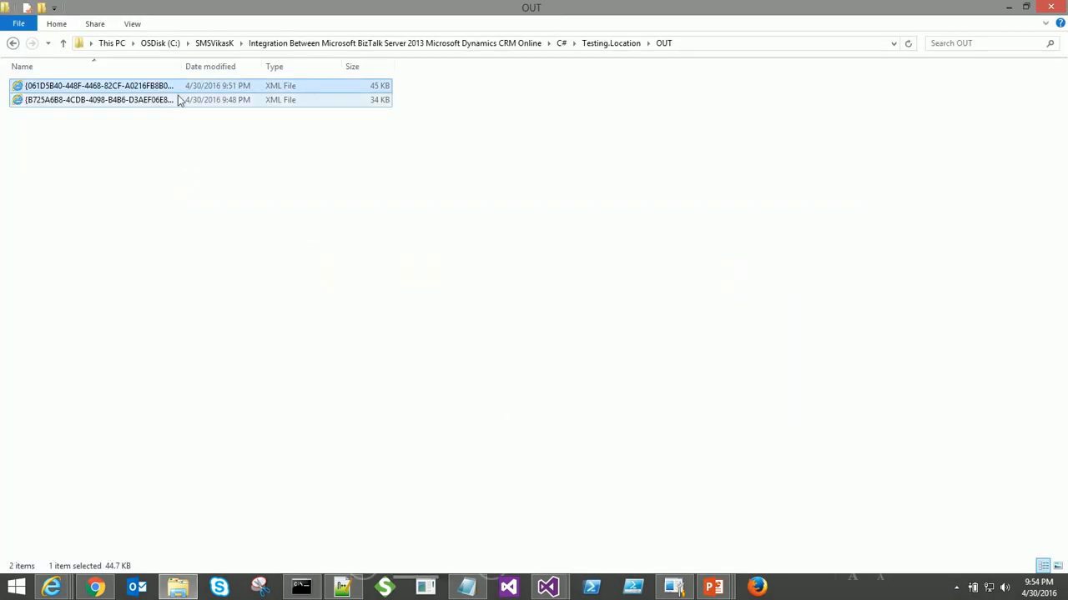
{"action": "left_click", "coordinate": [603, 43]}
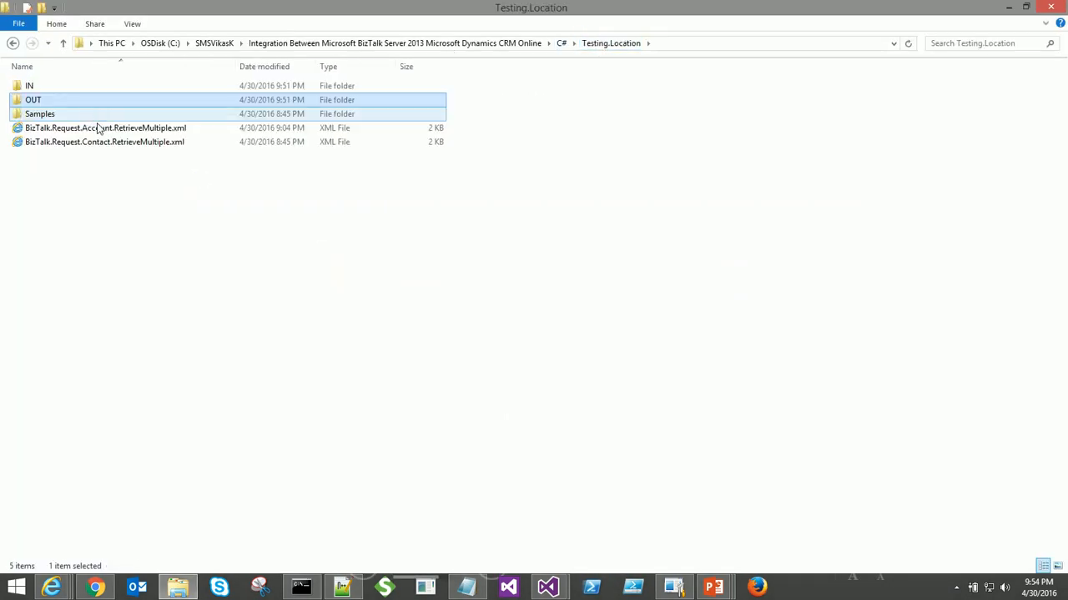
{"action": "left_click", "coordinate": [115, 130]}
{"action": "right_click", "coordinate": [117, 133]}
{"action": "left_click", "coordinate": [135, 153]}
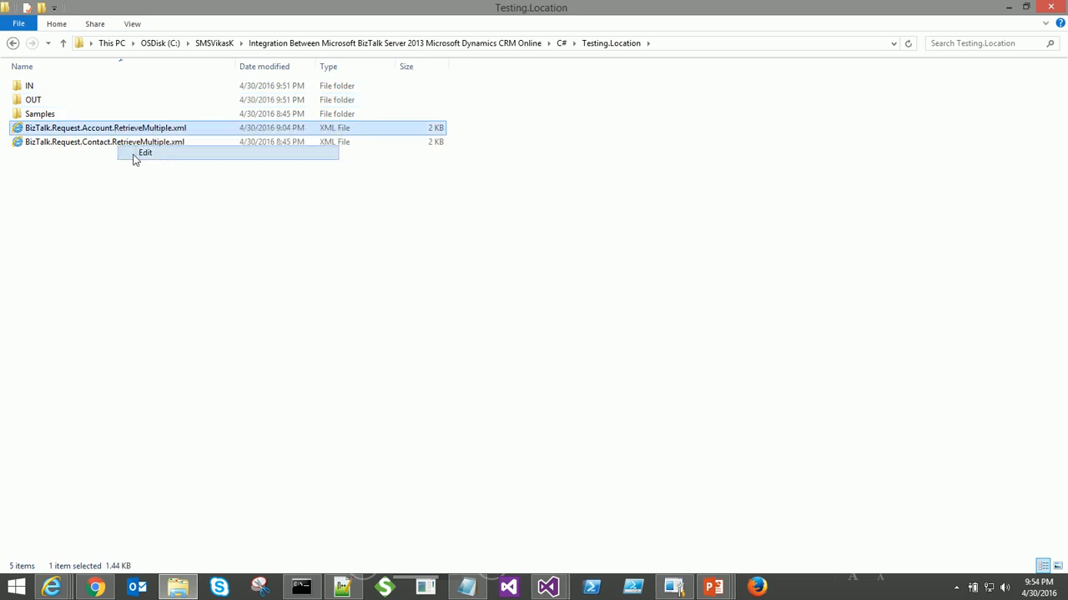
- Replace its fetch block with the escaped contact query, save it, and view it in the browser
{"action": "left_click_drag", "start_coordinate": [226, 170], "coordinate": [322, 339]}
{"action": "type", "text": "&lt;fetch version=&quot;1.0&quot; output-format=&quot;xml-platform&quot; mapping=&quot;logical&quot; distinct=&quot;false&quot;&gt;   &lt;entity name=&quot;contact&quot;&gt;     &lt;attribute name=&quot;fullname&quot; /&gt;     &lt;attribute name=&quot;telephone1&quot; /&gt;     &lt;attribute name=&quot;contactid&quot; /&gt;     &lt;order attribute=&quot;fullname&quot; descending=&quot;false&quot; /&gt;   &lt;/entity&gt; &lt;/fetch&gt;"}
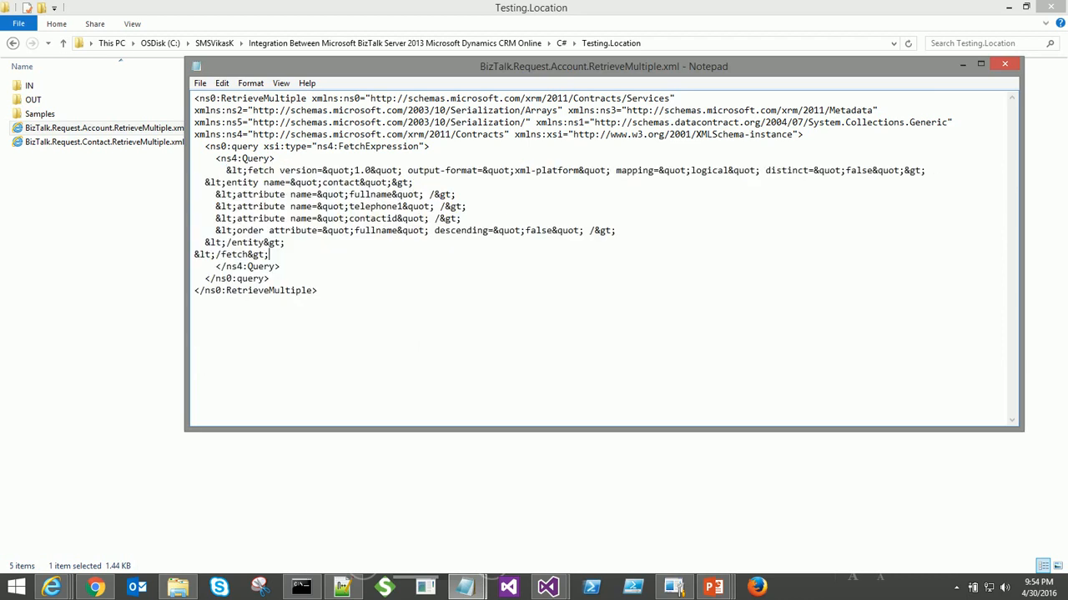
{"action": "left_click", "coordinate": [1004, 64]}
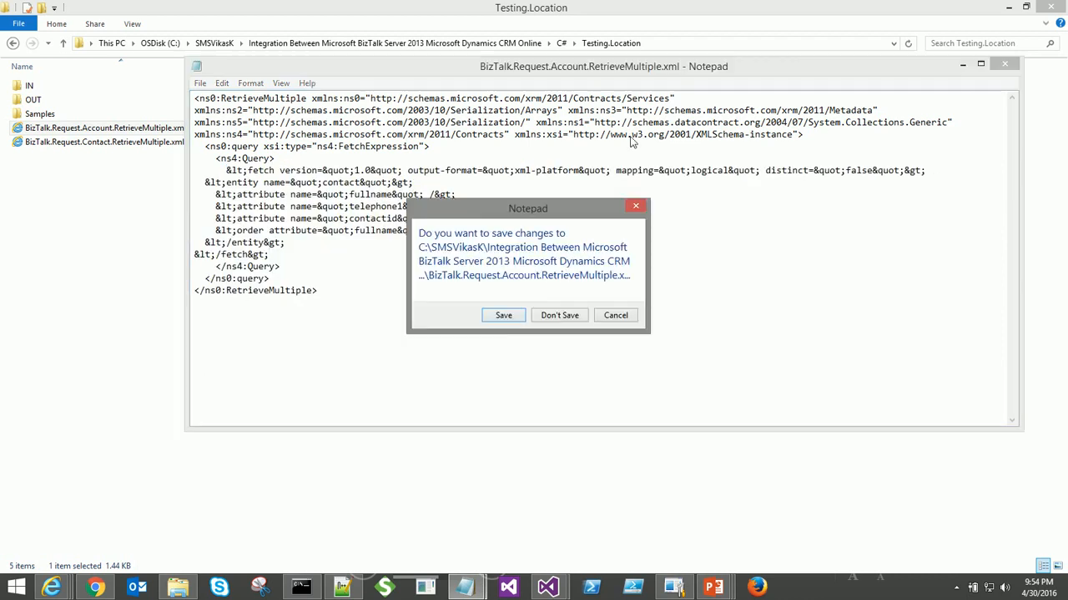
{"action": "left_click", "coordinate": [504, 316]}
{"action": "double_click", "coordinate": [306, 132]}
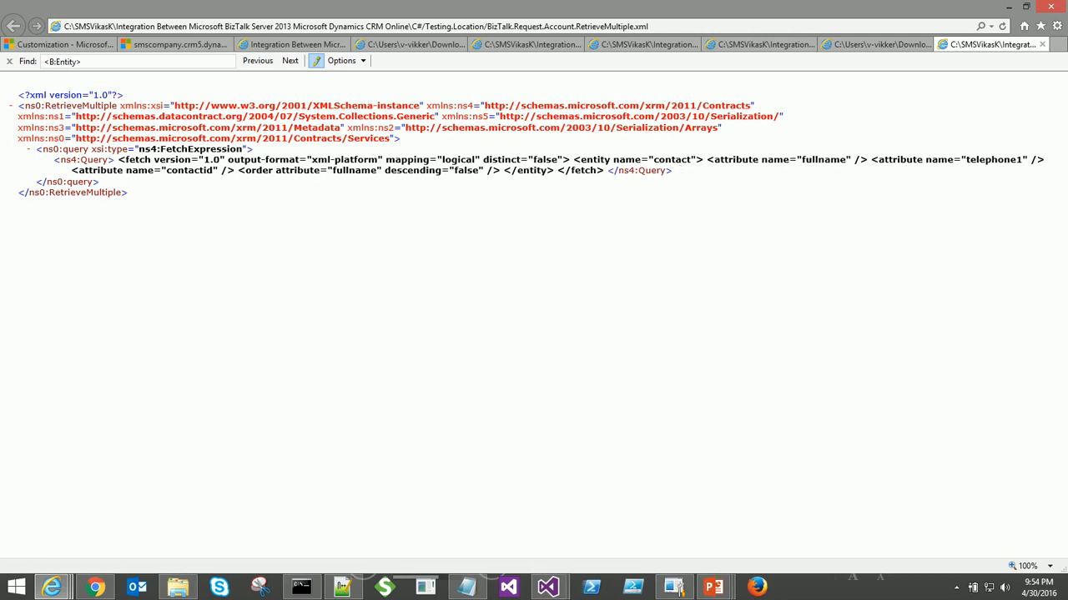
{"action": "key", "text": "alt+Tab"}
- Copy the request file into the IN folder
{"action": "right_click", "coordinate": [162, 129]}
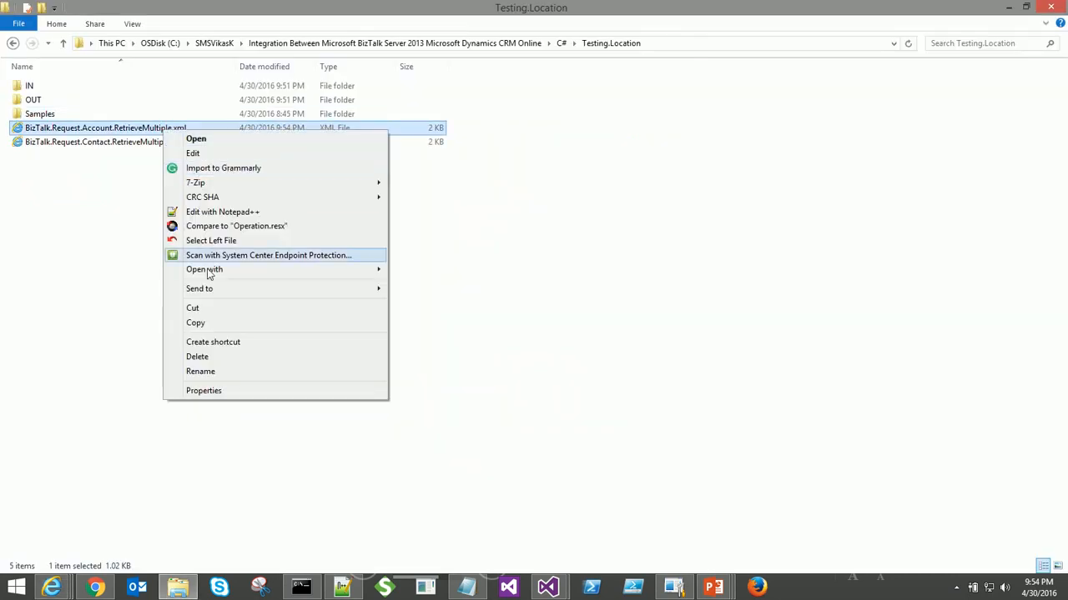
{"action": "left_click", "coordinate": [200, 323]}
{"action": "double_click", "coordinate": [43, 87]}
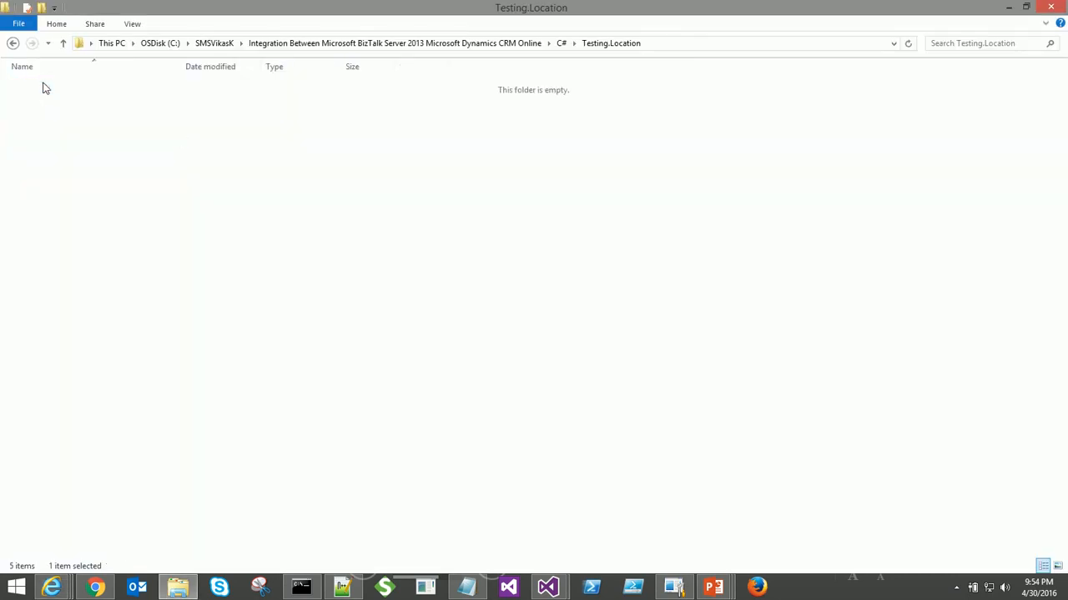
{"action": "right_click", "coordinate": [69, 117]}
{"action": "left_click", "coordinate": [100, 205]}
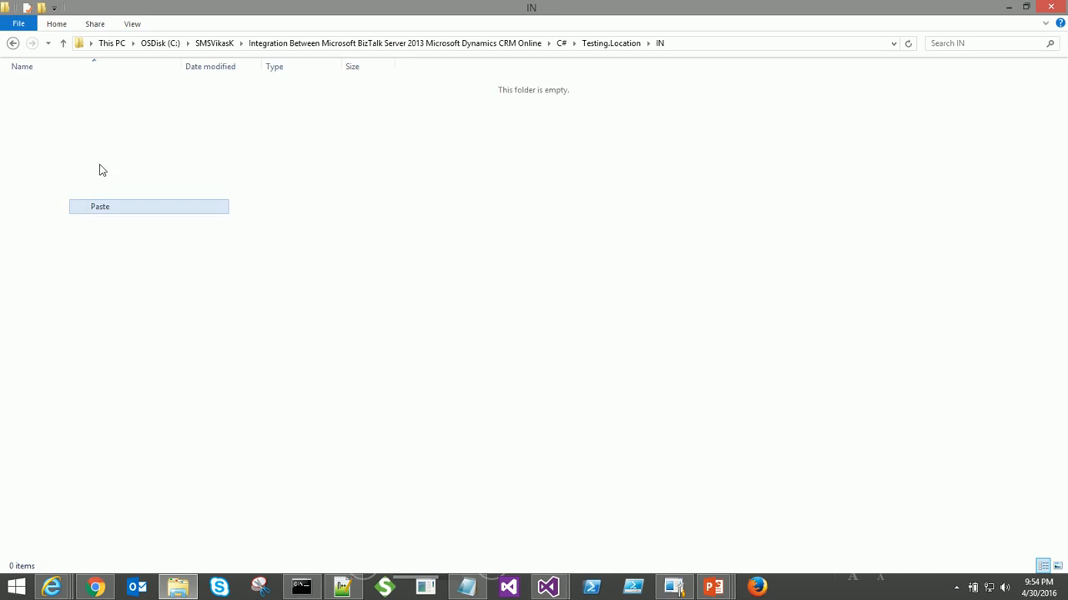
- Open the newest 17 KB response from the OUT folder in the browser
{"action": "left_click", "coordinate": [13, 44]}
{"action": "double_click", "coordinate": [33, 99]}
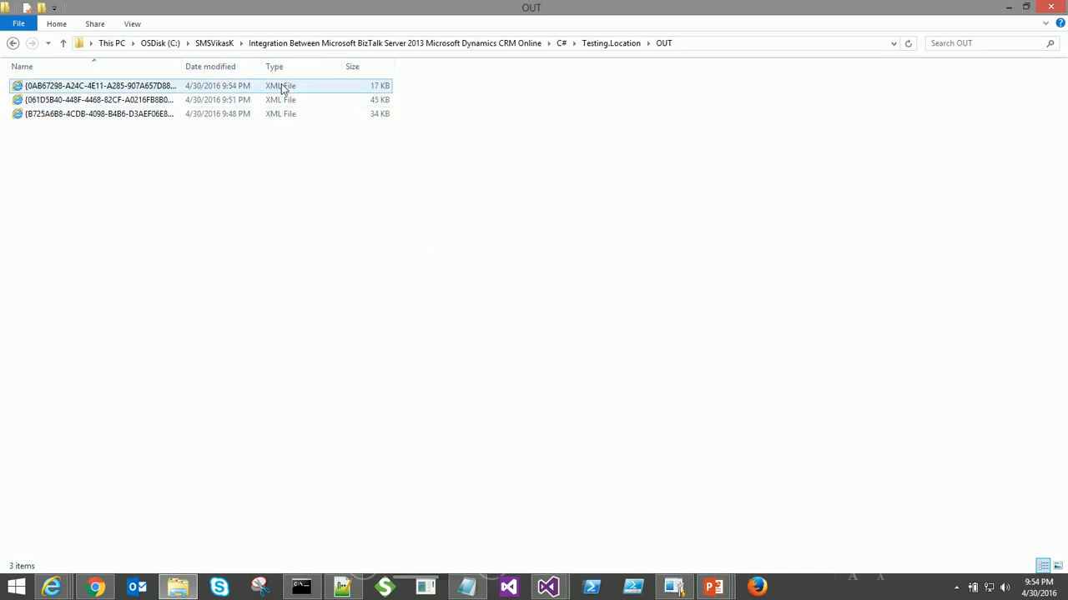
{"action": "double_click", "coordinate": [282, 88]}
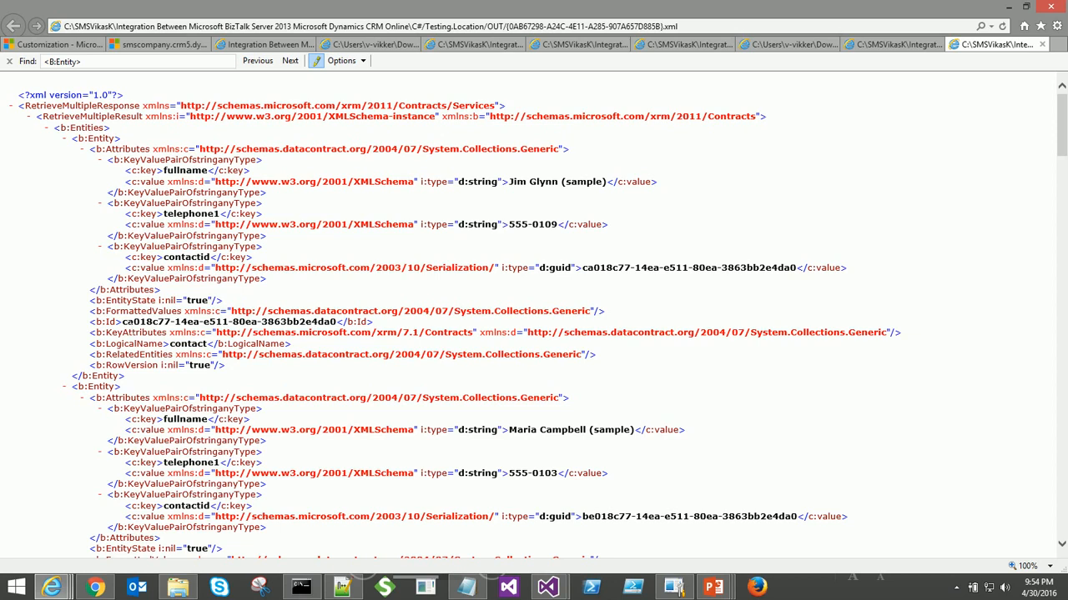
- Check the response's <b:Entity> records against the CRM Advanced Find contact results
{"action": "left_click_drag", "start_coordinate": [122, 321], "coordinate": [332, 322]}
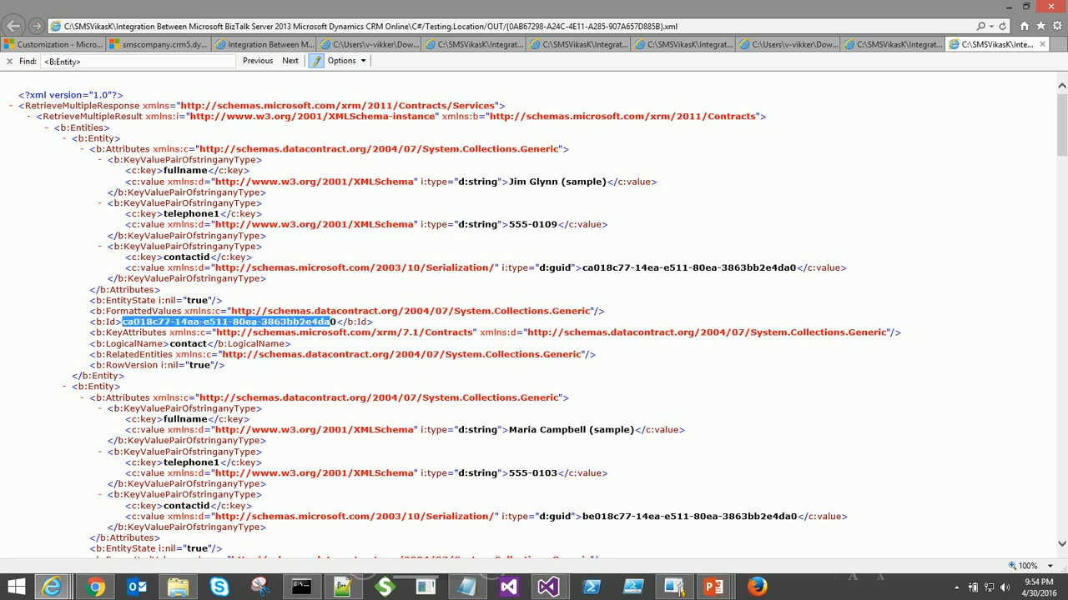
{"action": "key", "text": "alt+Tab"}
{"action": "key", "text": "Tab"}
{"action": "key", "text": "Tab"}
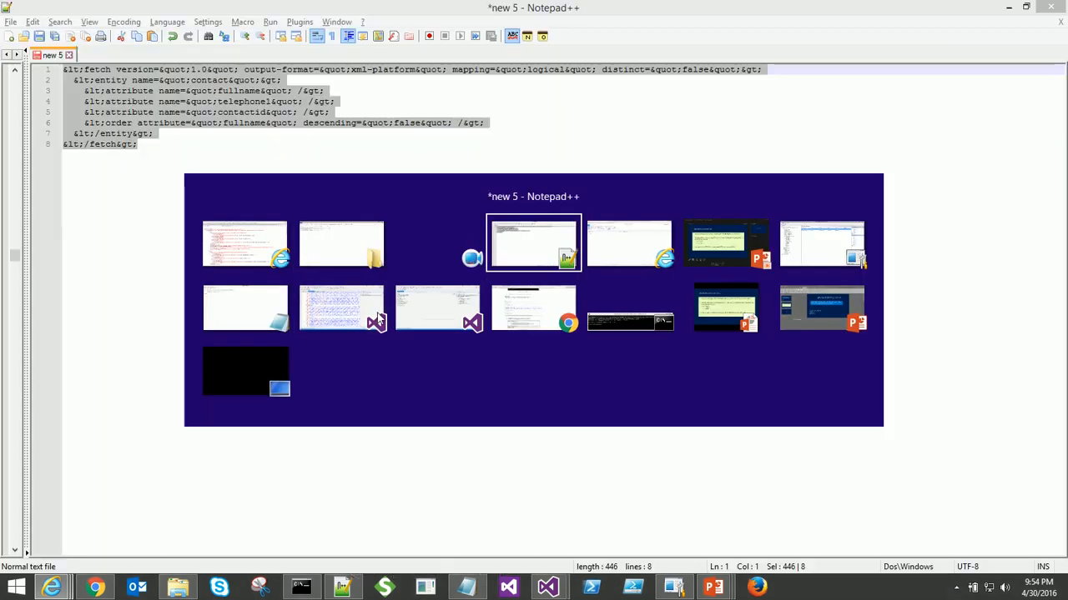
{"action": "key", "text": "Tab"}
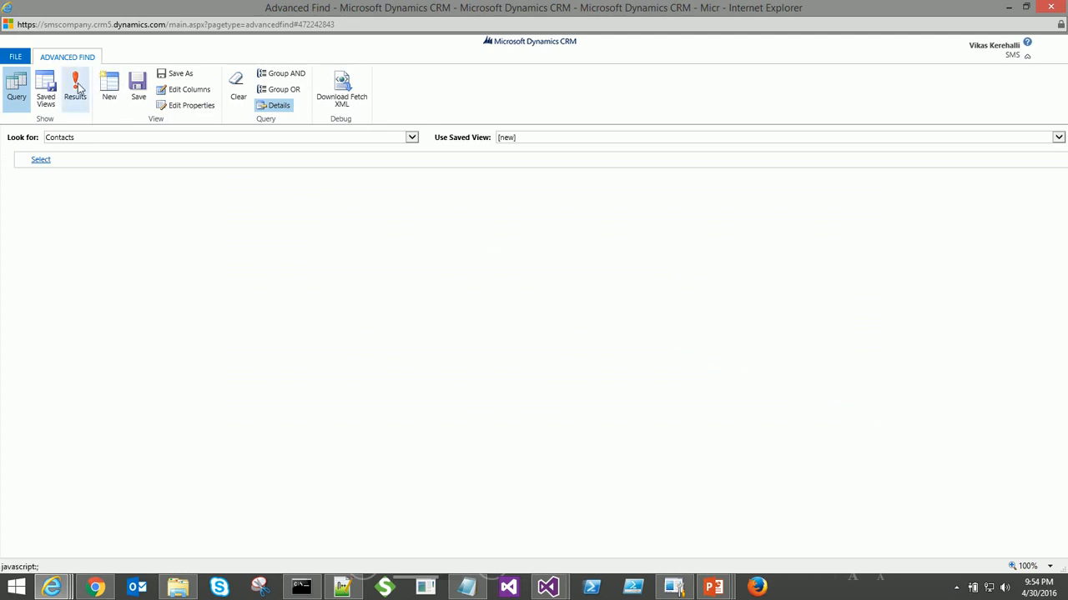
{"action": "left_click", "coordinate": [79, 87]}
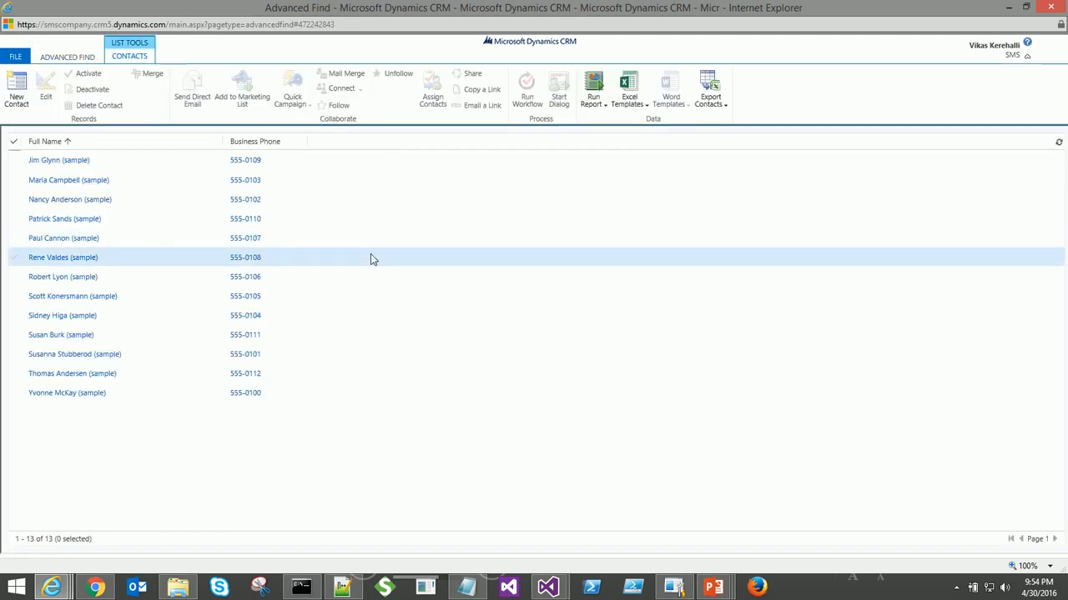
{"action": "key", "text": "alt+Tab"}
{"action": "key", "text": "ctrl+f"}
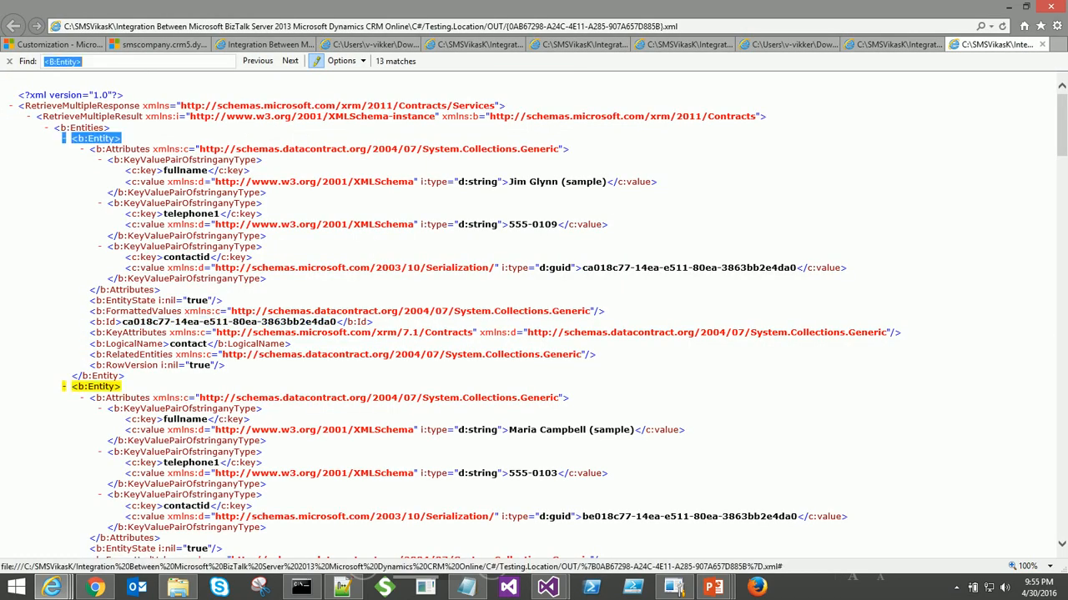
{"action": "scroll", "coordinate": [309, 215], "scroll_direction": "down", "scroll_amount": 15}
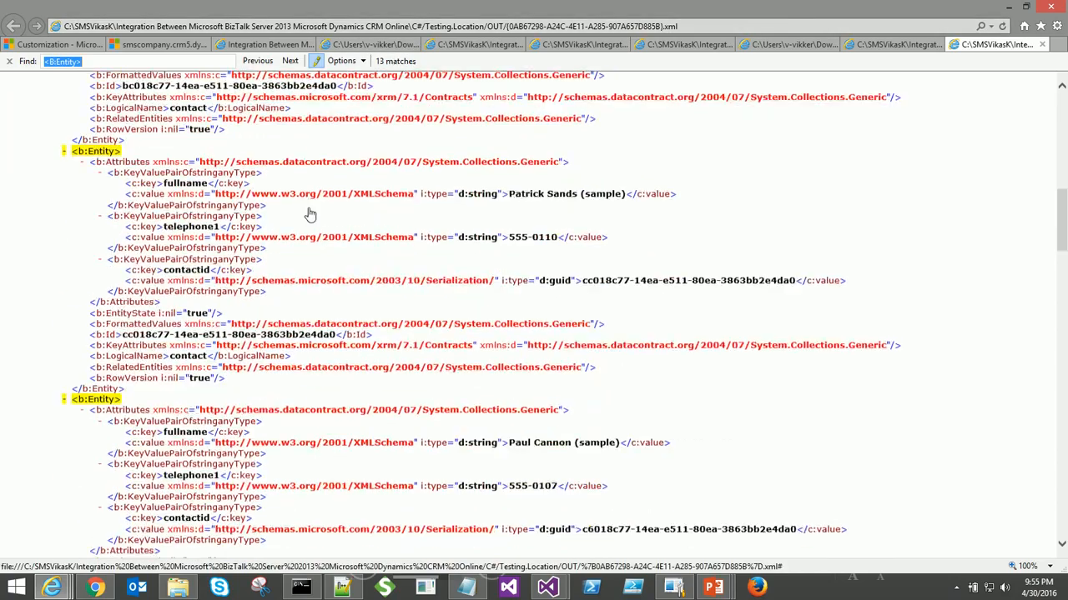
{"action": "scroll", "coordinate": [308, 215], "scroll_direction": "down", "scroll_amount": 10}
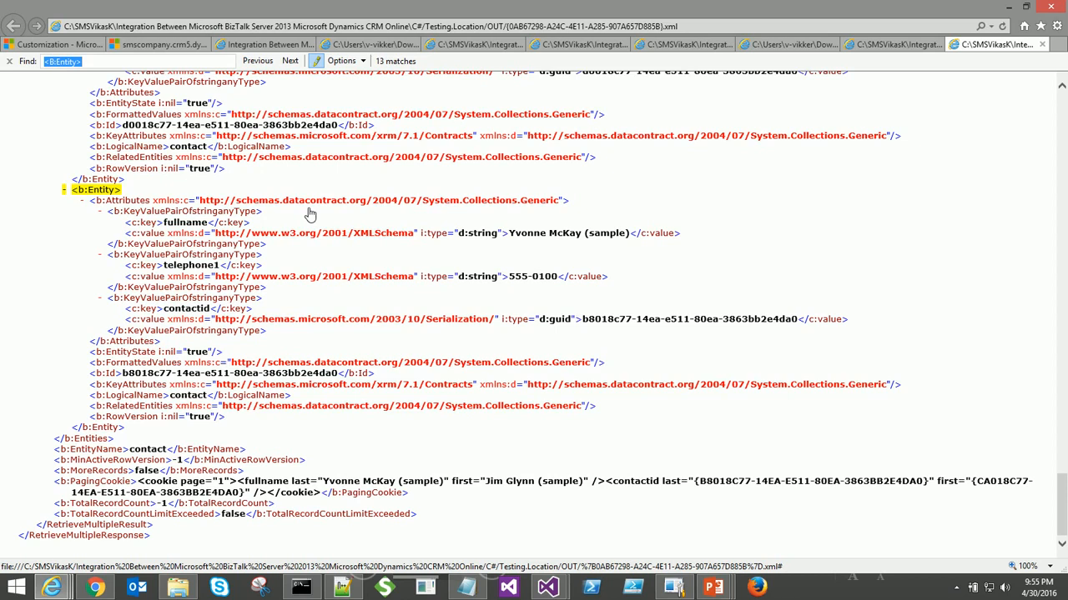
- Revisit the Advanced Find contacts query and rerun it to show its 13 results
{"action": "key", "text": "alt+Tab"}
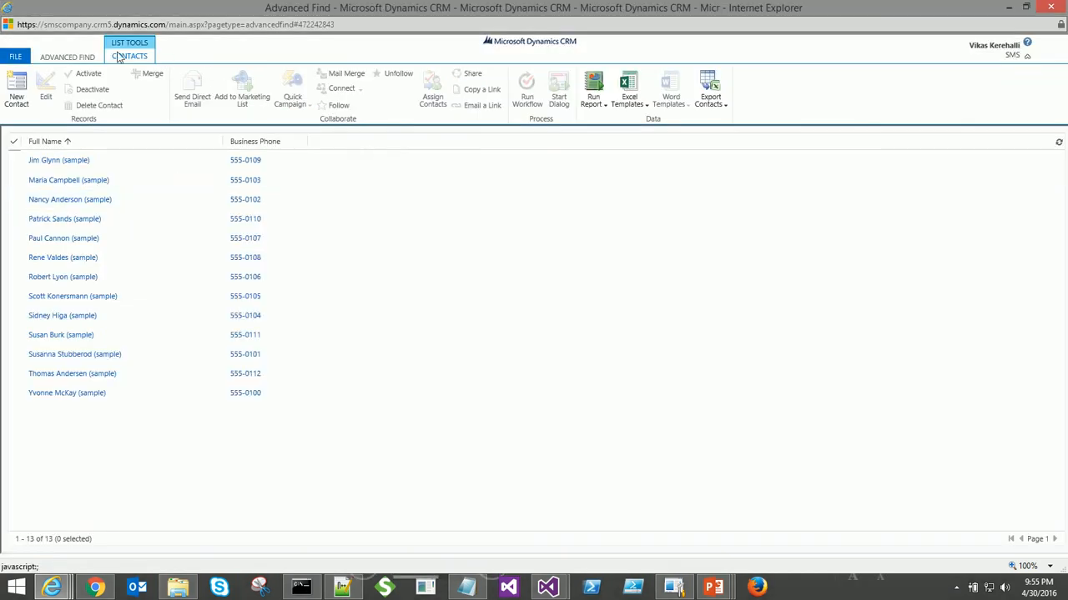
{"action": "left_click", "coordinate": [52, 58]}
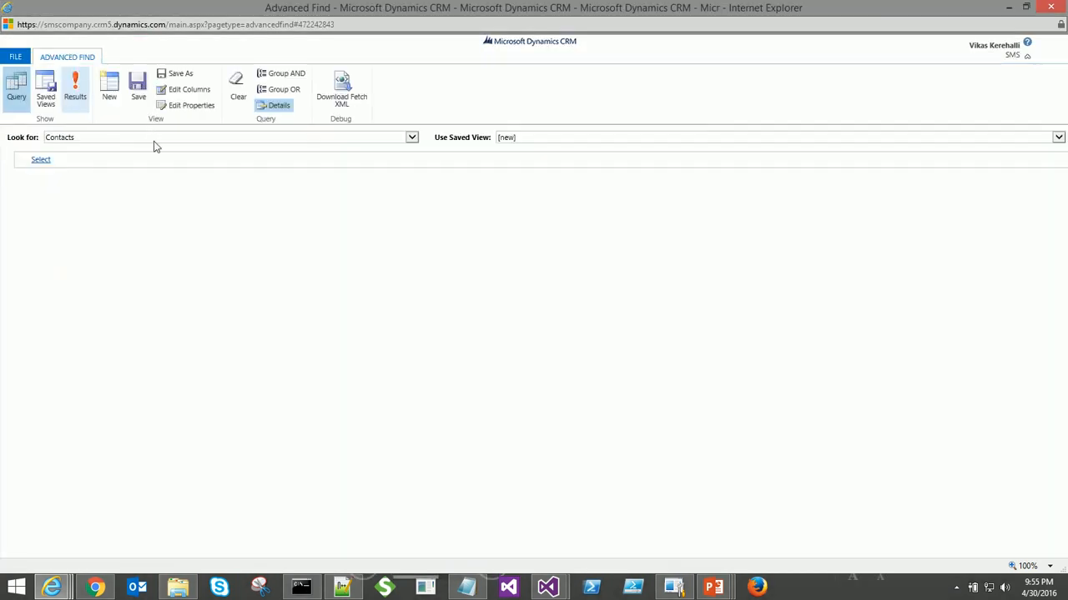
{"action": "left_click", "coordinate": [63, 163]}
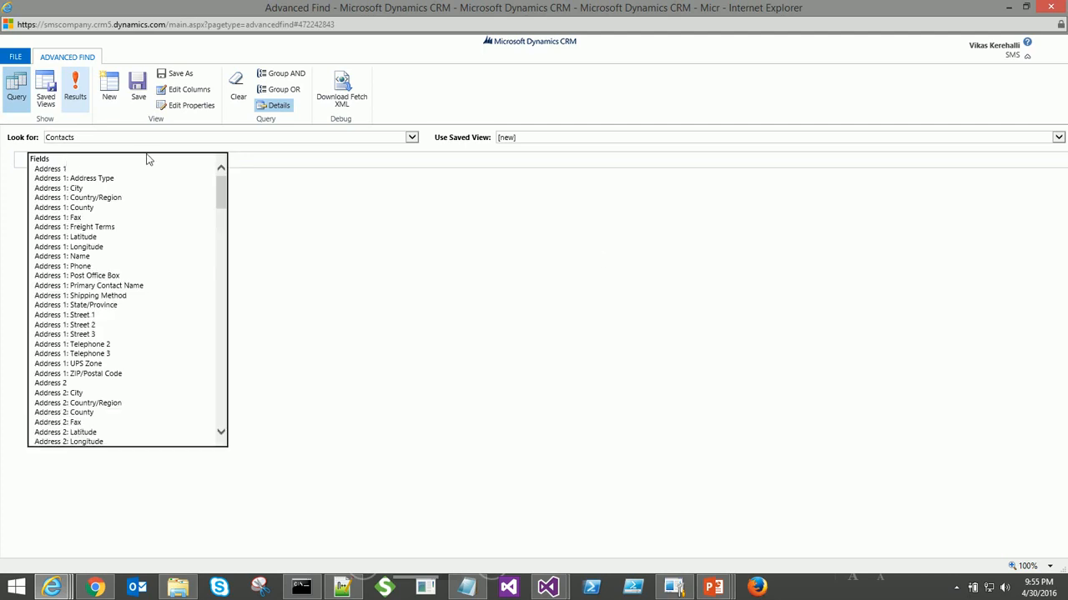
{"action": "left_click", "coordinate": [73, 96]}
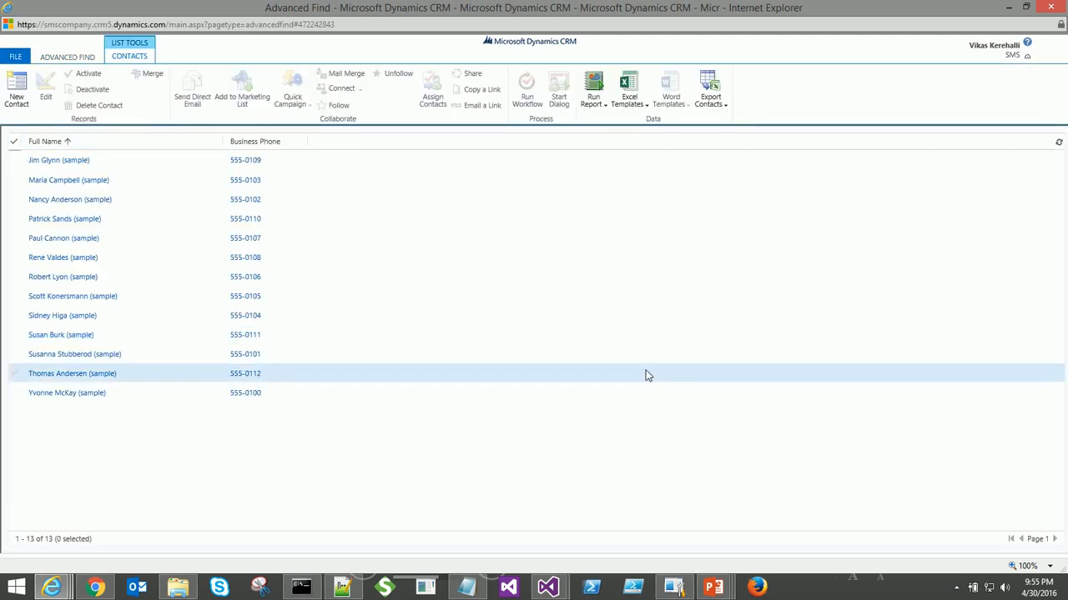
- Advance the slide show to the closing 'Thank You' slide
{"action": "left_click", "coordinate": [720, 587]}
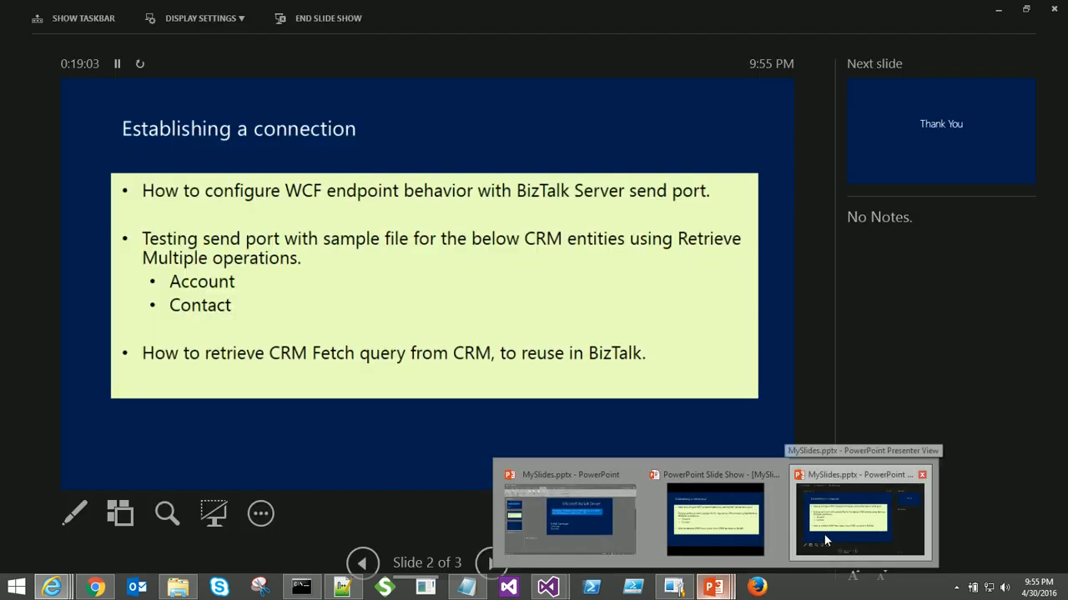
{"action": "left_click", "coordinate": [824, 533]}
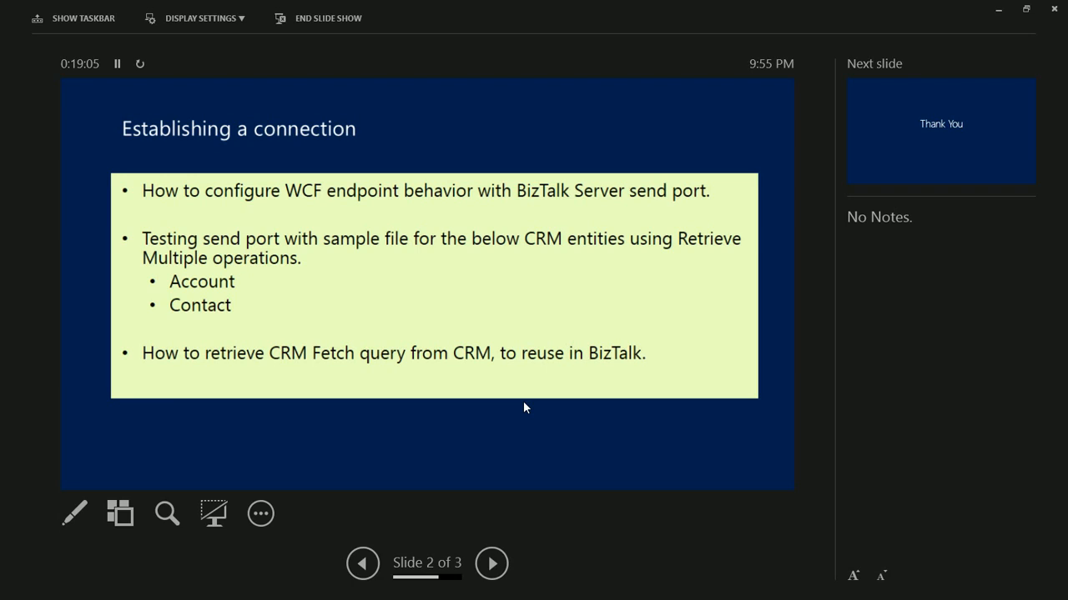
{"action": "left_click", "coordinate": [524, 403]}
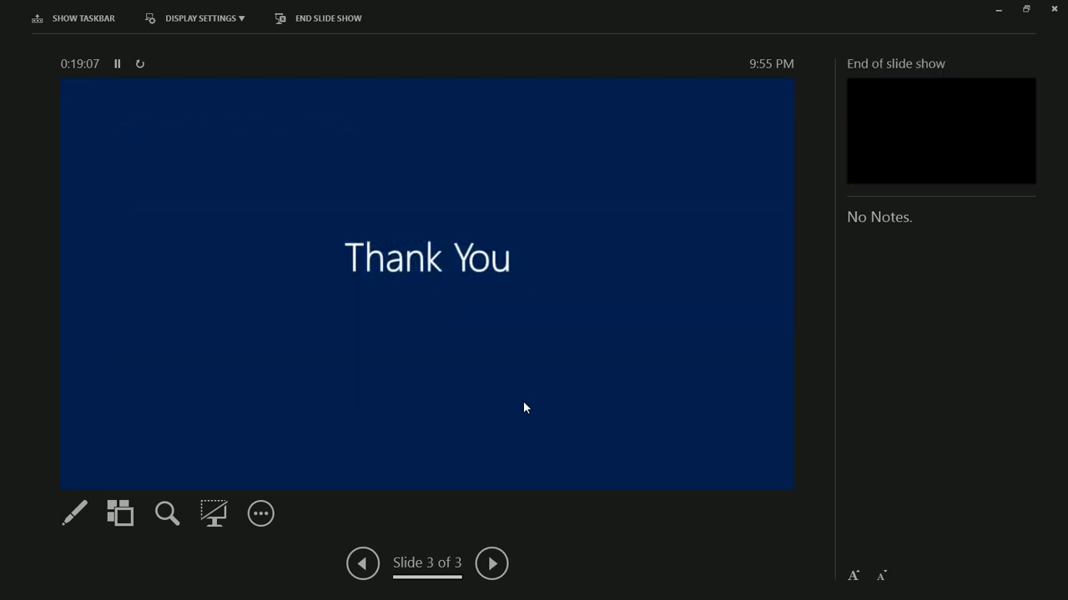